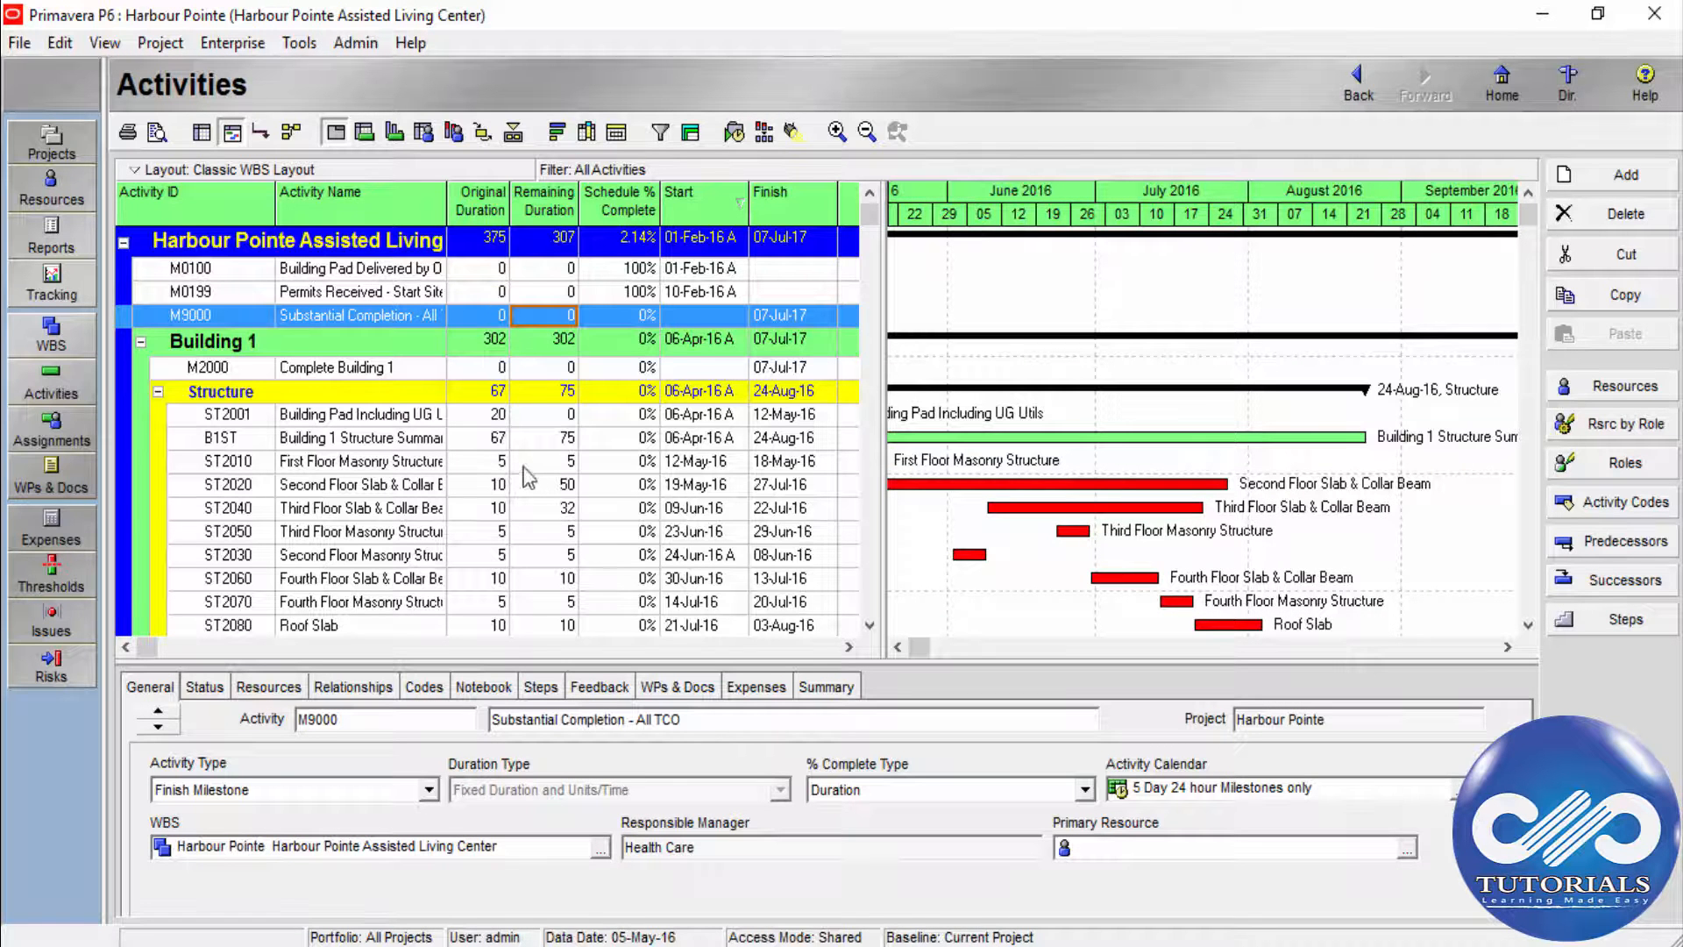
- Open the Reports list and return to the Activities view
{"action": "left_click", "coordinate": [299, 42]}
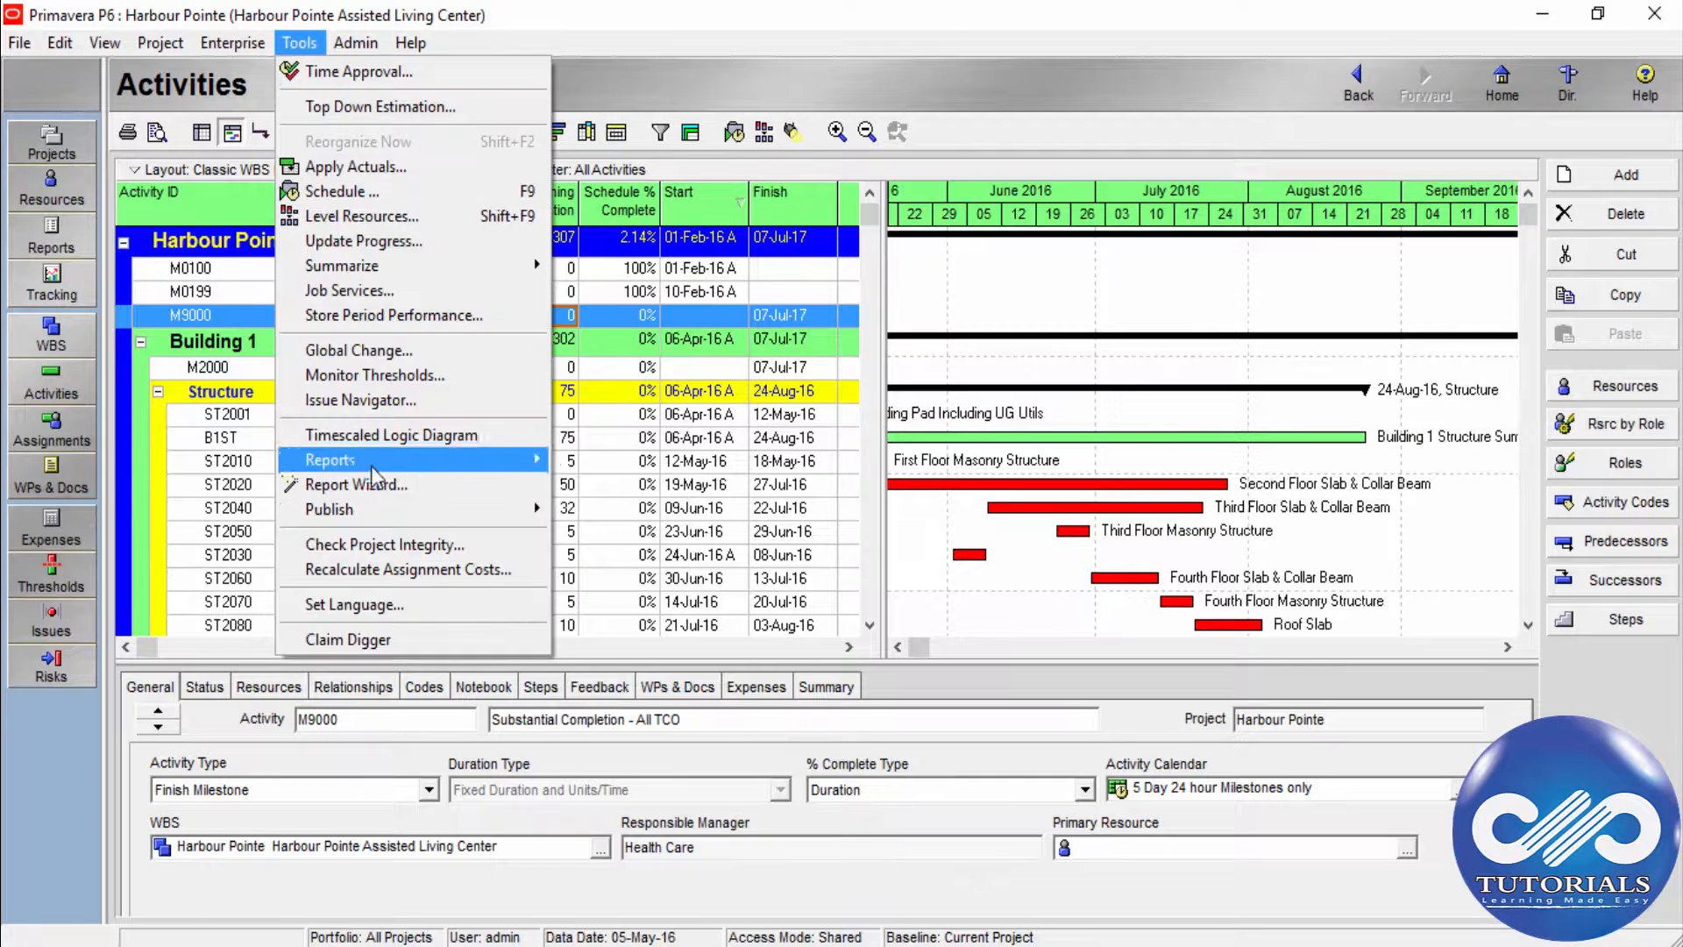
{"action": "left_click", "coordinate": [681, 355]}
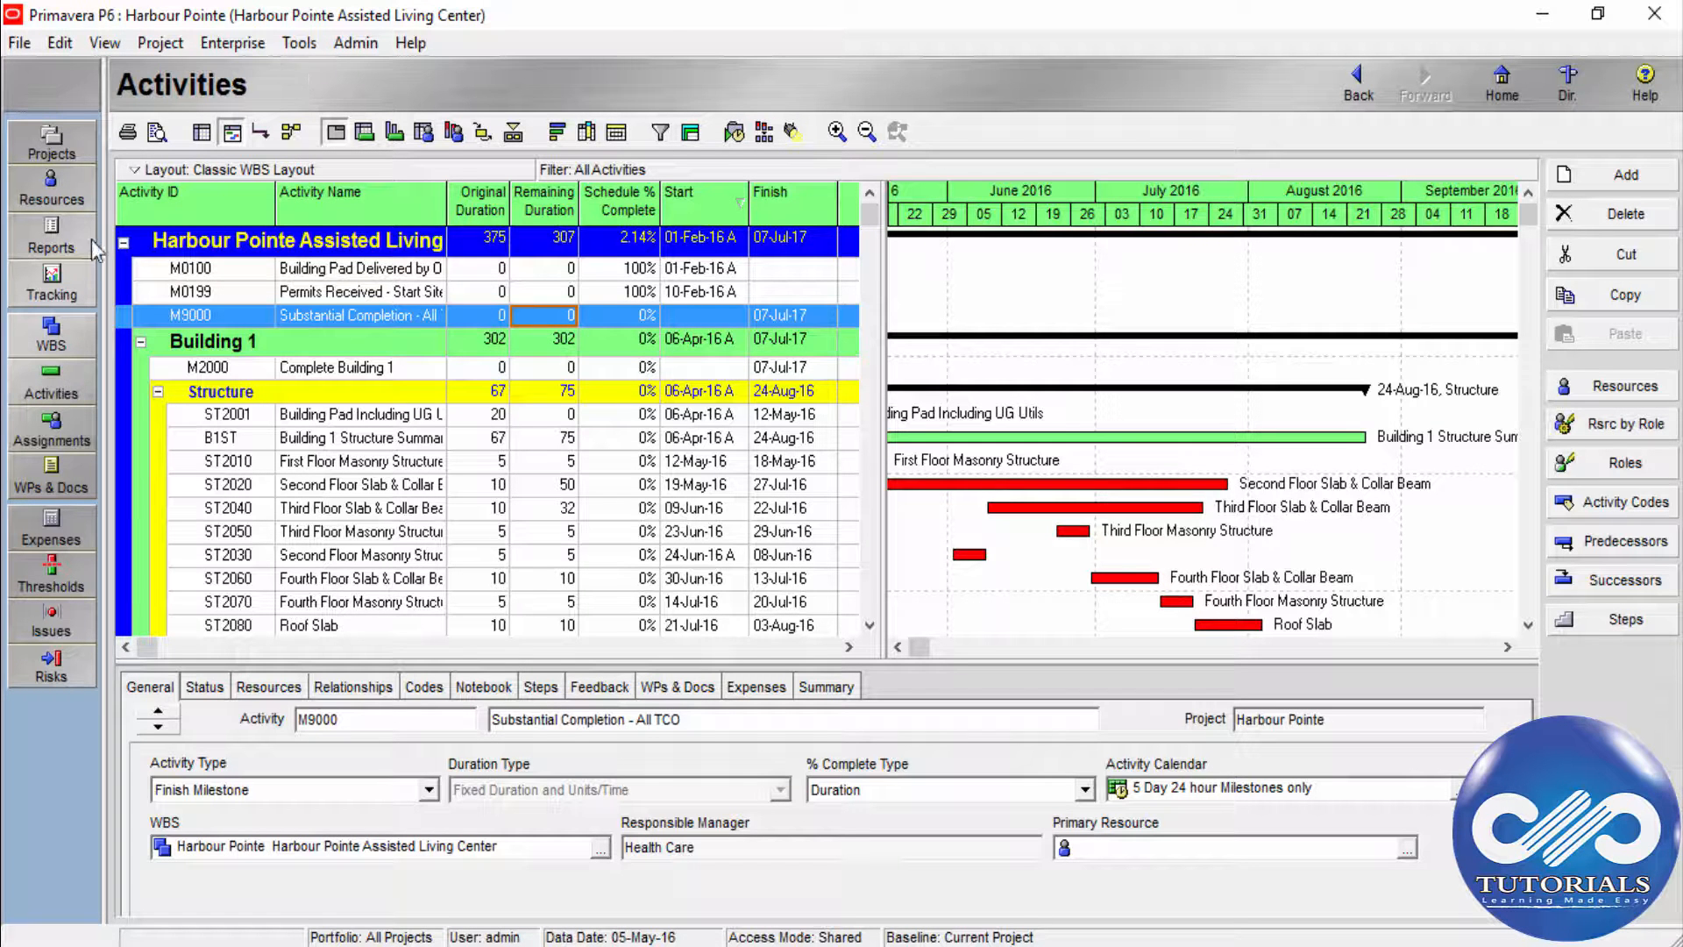
{"action": "left_click", "coordinate": [301, 44]}
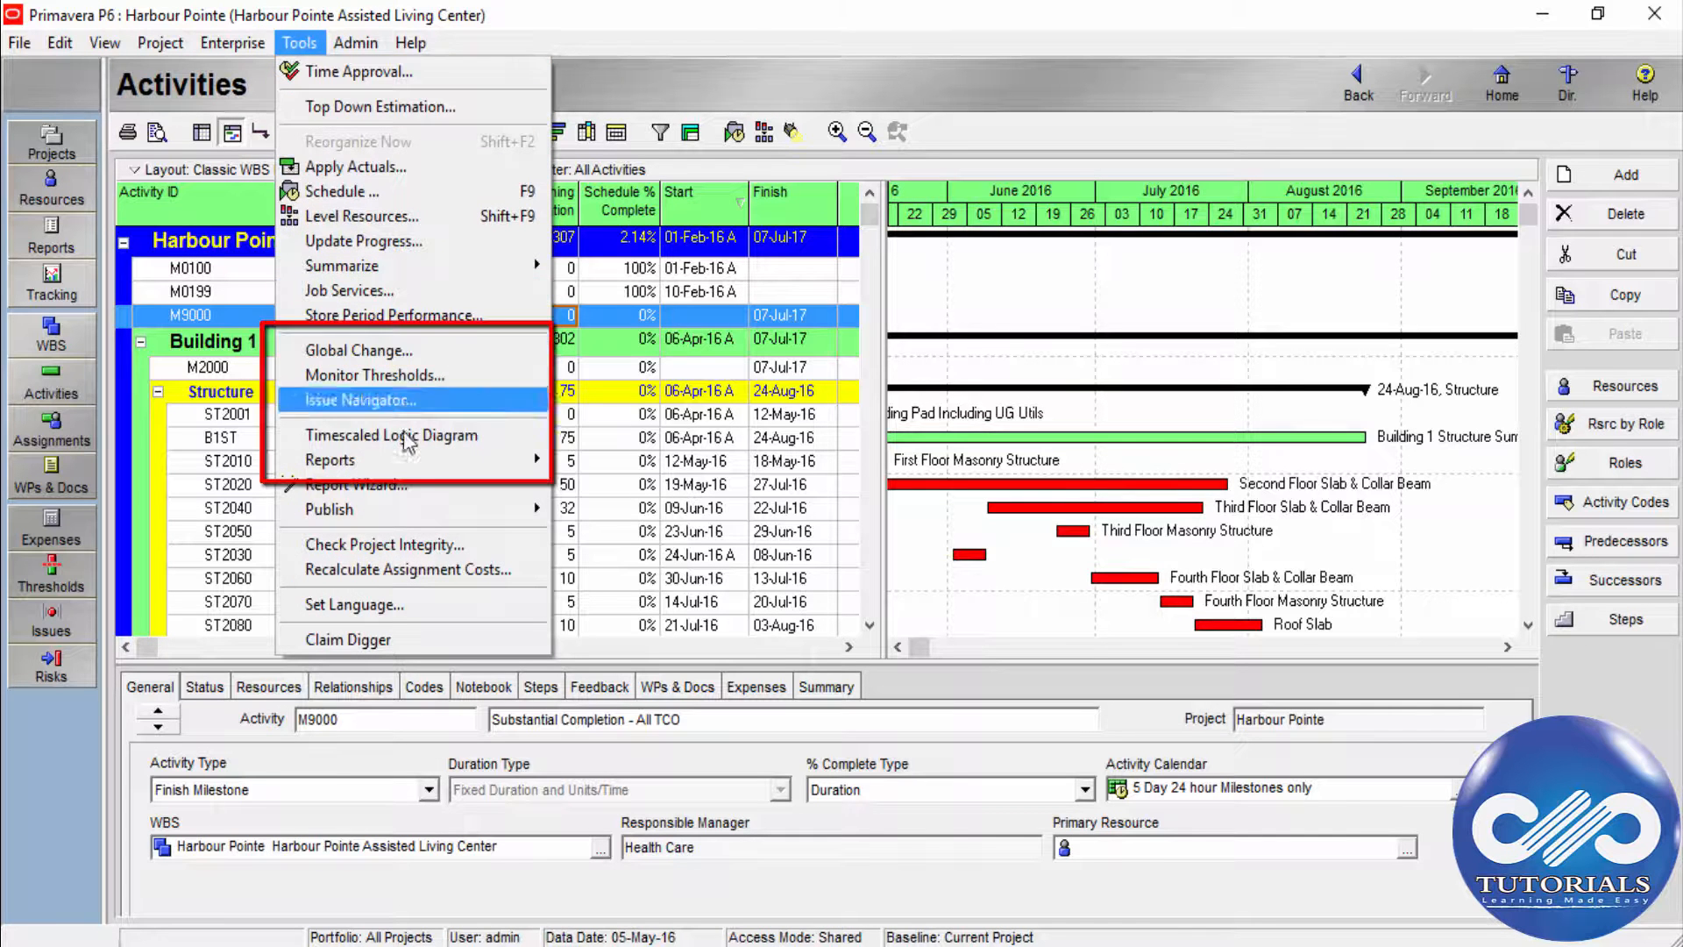
{"action": "mouse_move", "coordinate": [414, 464]}
{"action": "left_click", "coordinate": [612, 459]}
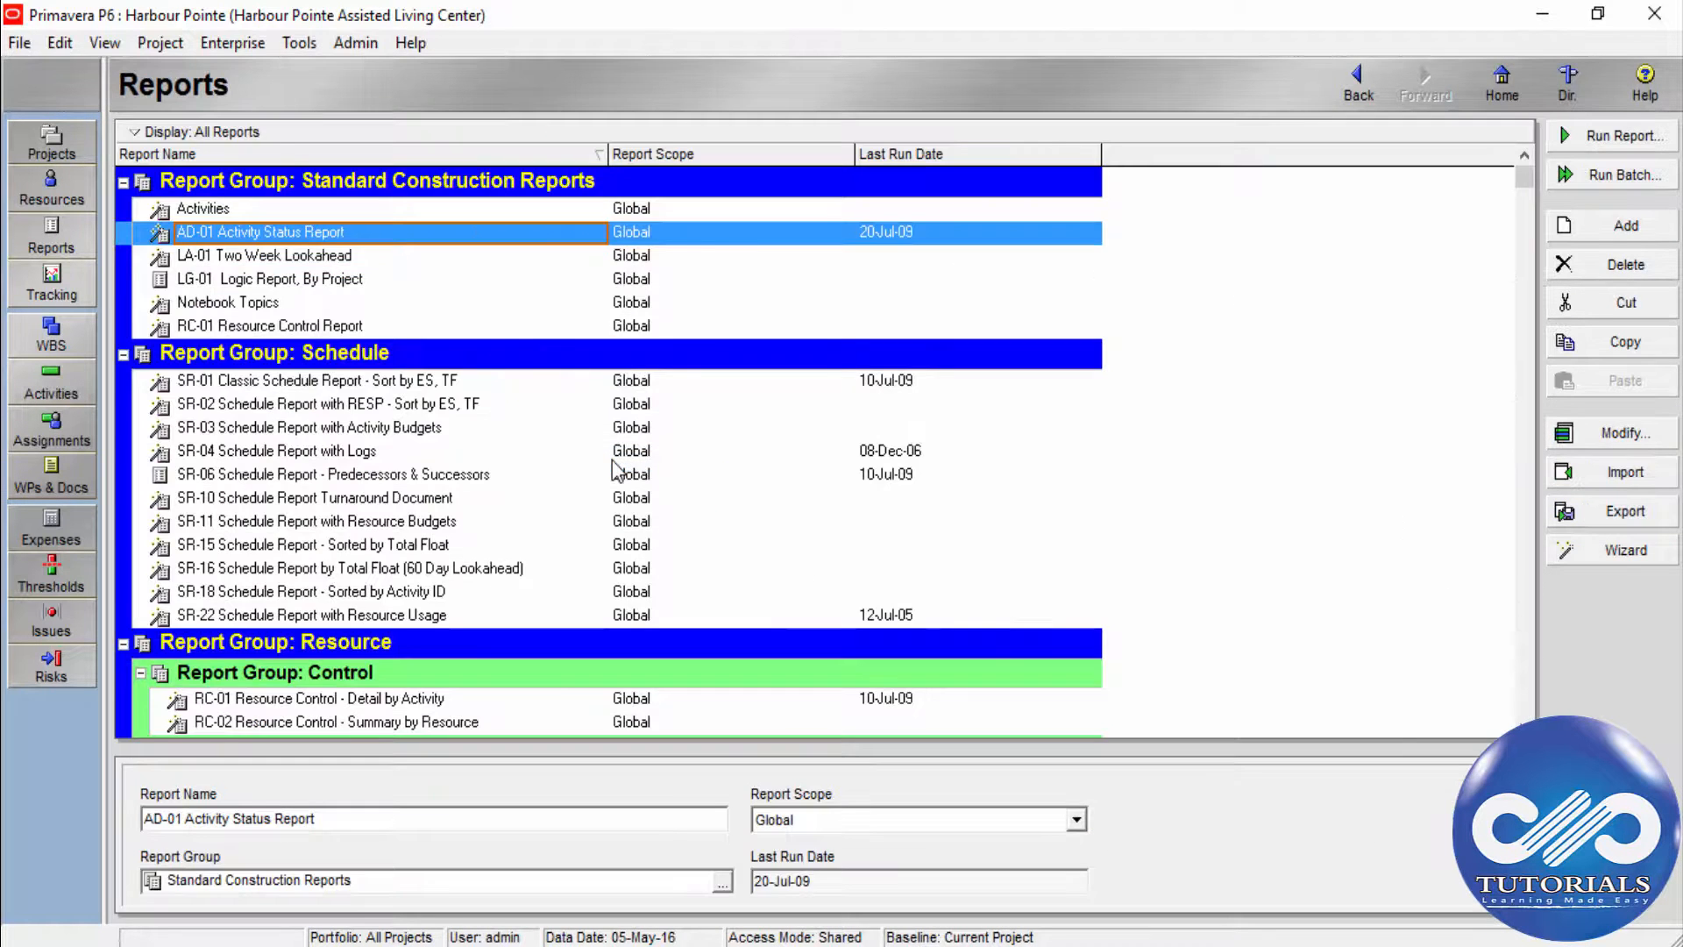
{"action": "left_click", "coordinate": [63, 383]}
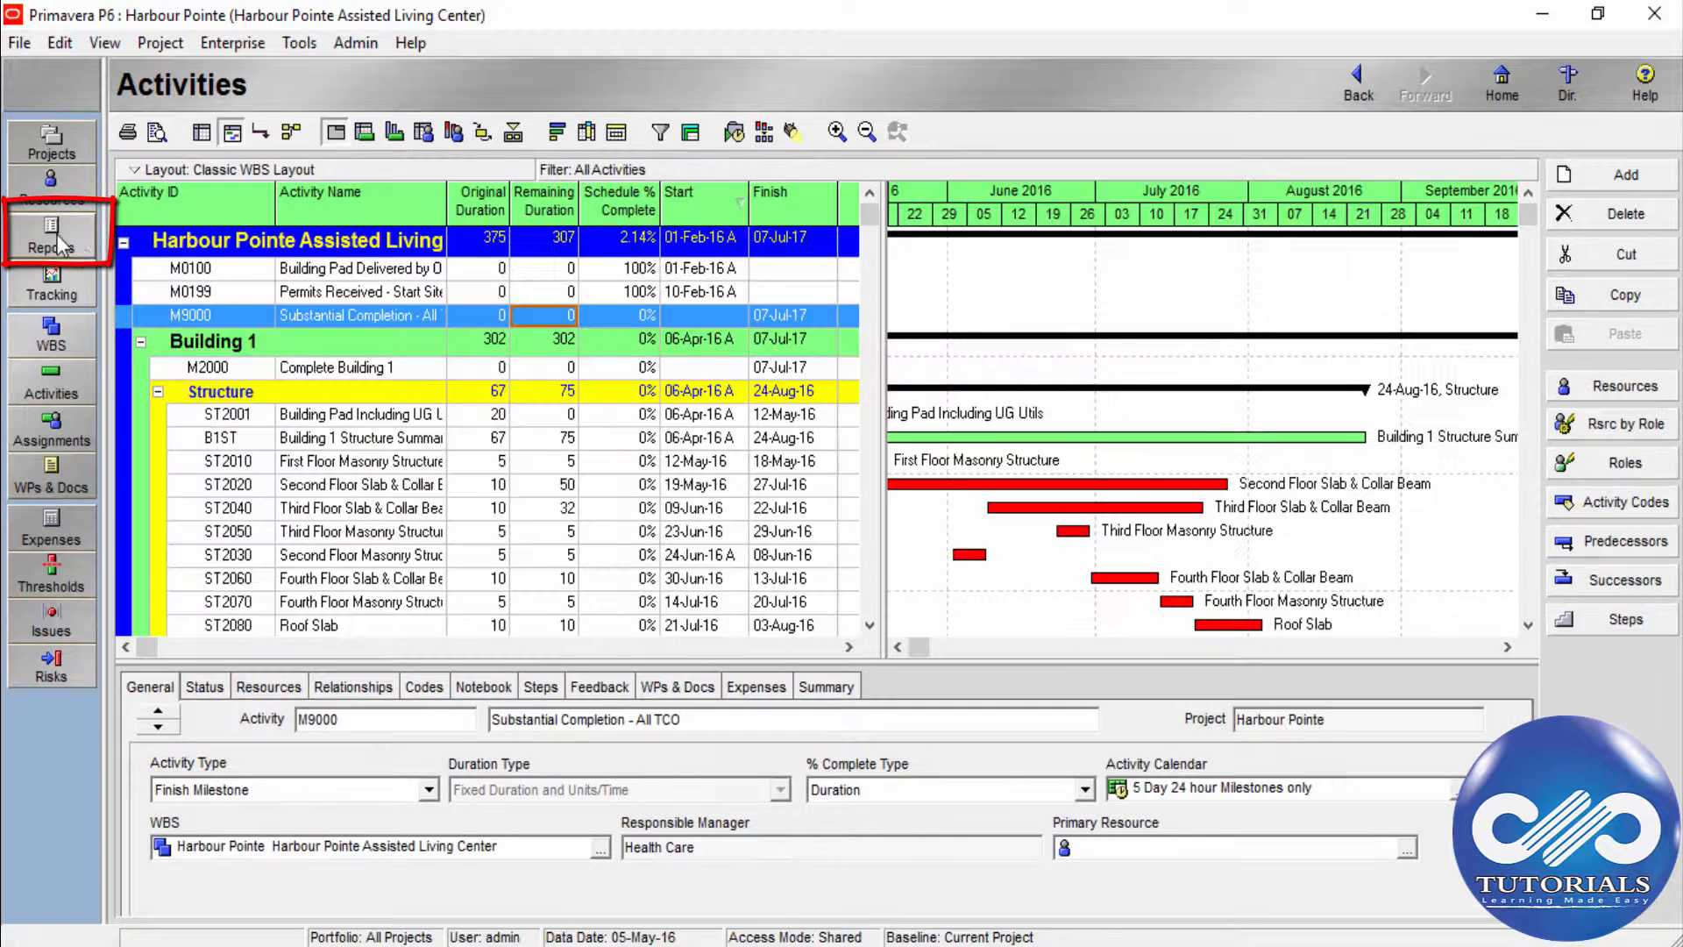
- Open the Reports list and select the report "LG-01 Logic Report, By Project"
{"action": "left_click", "coordinate": [75, 239]}
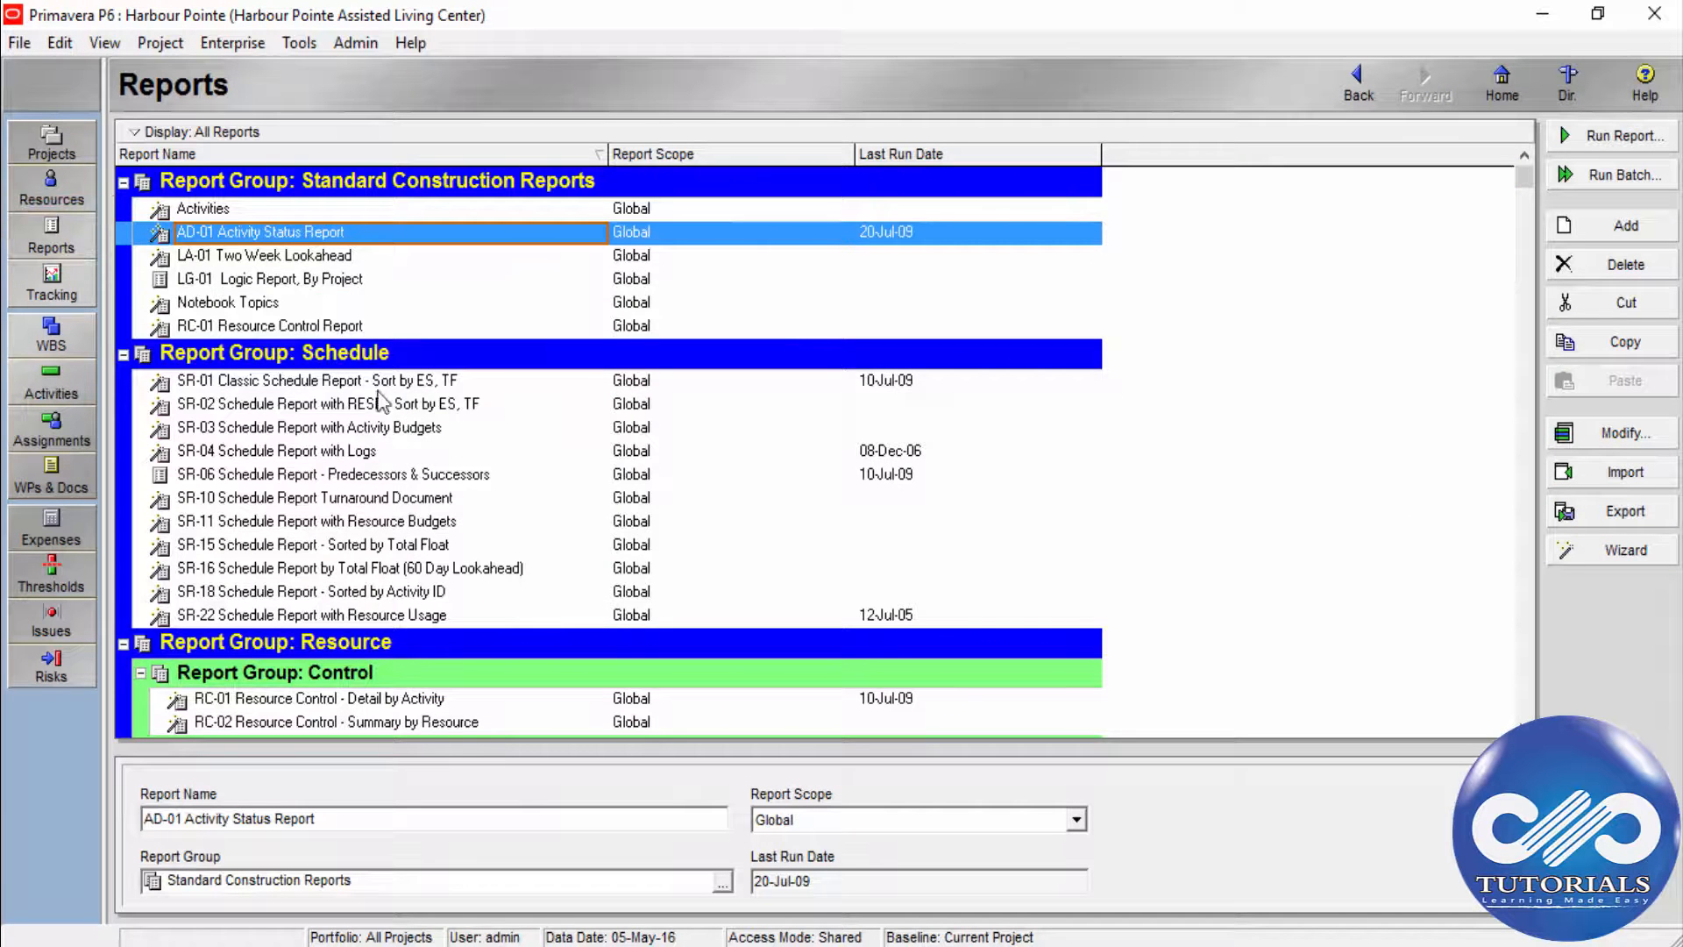
{"action": "left_click", "coordinate": [342, 279]}
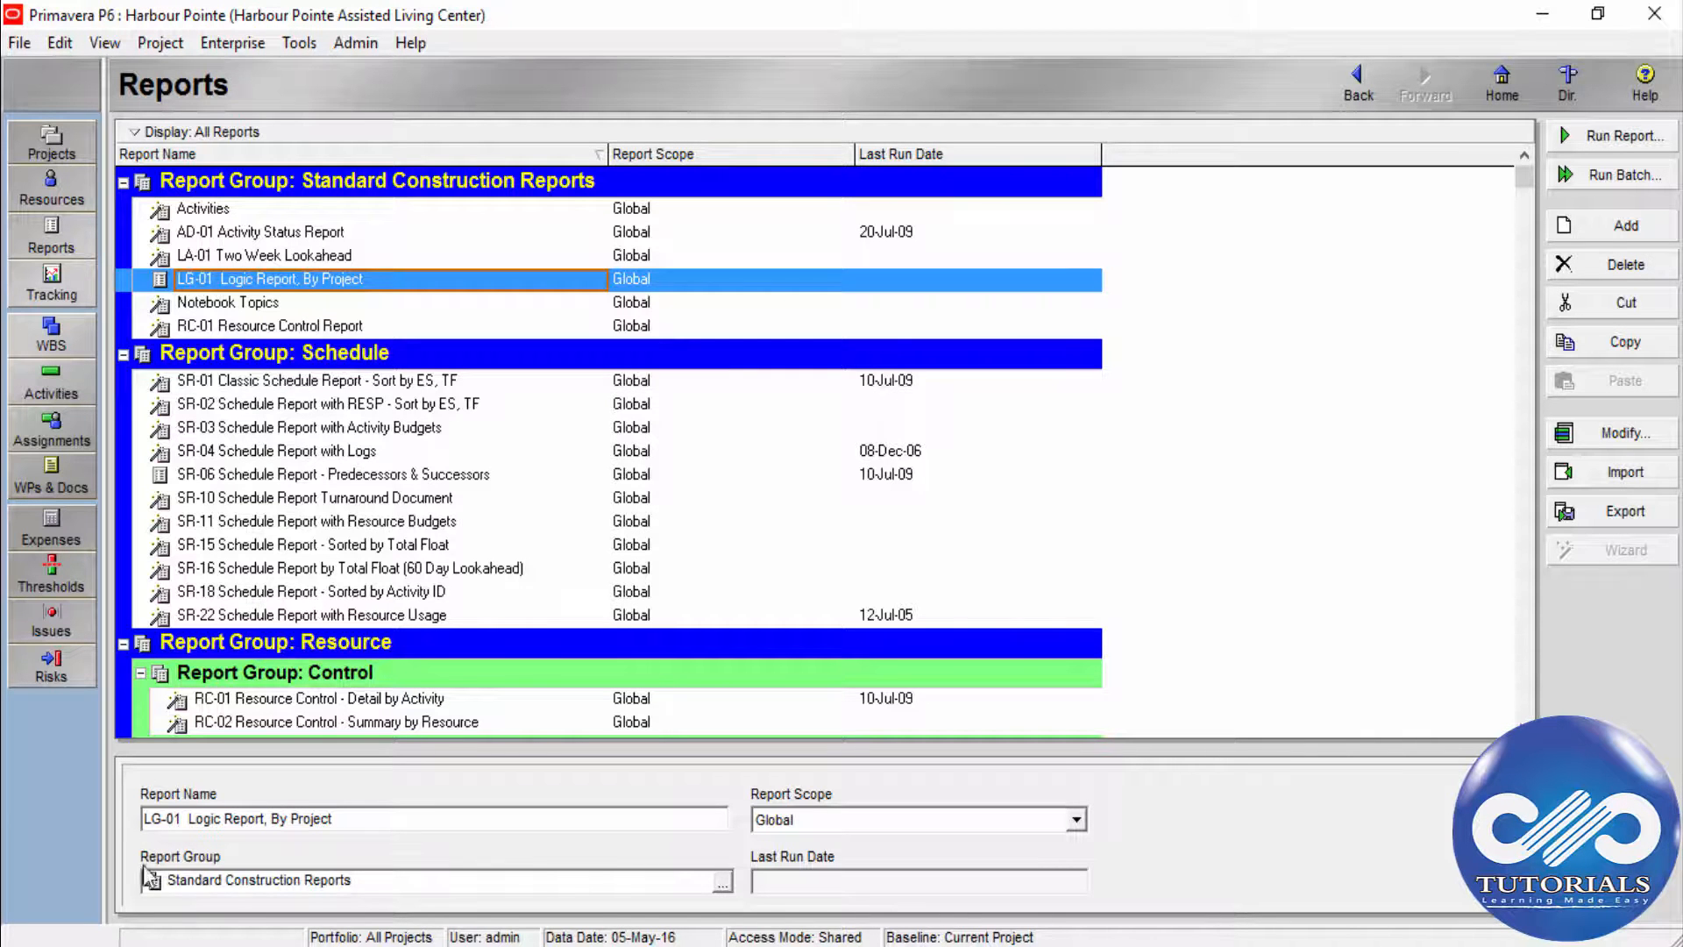
- Add a report group named "New" below Standard Construction Reports
{"action": "left_click", "coordinate": [300, 45]}
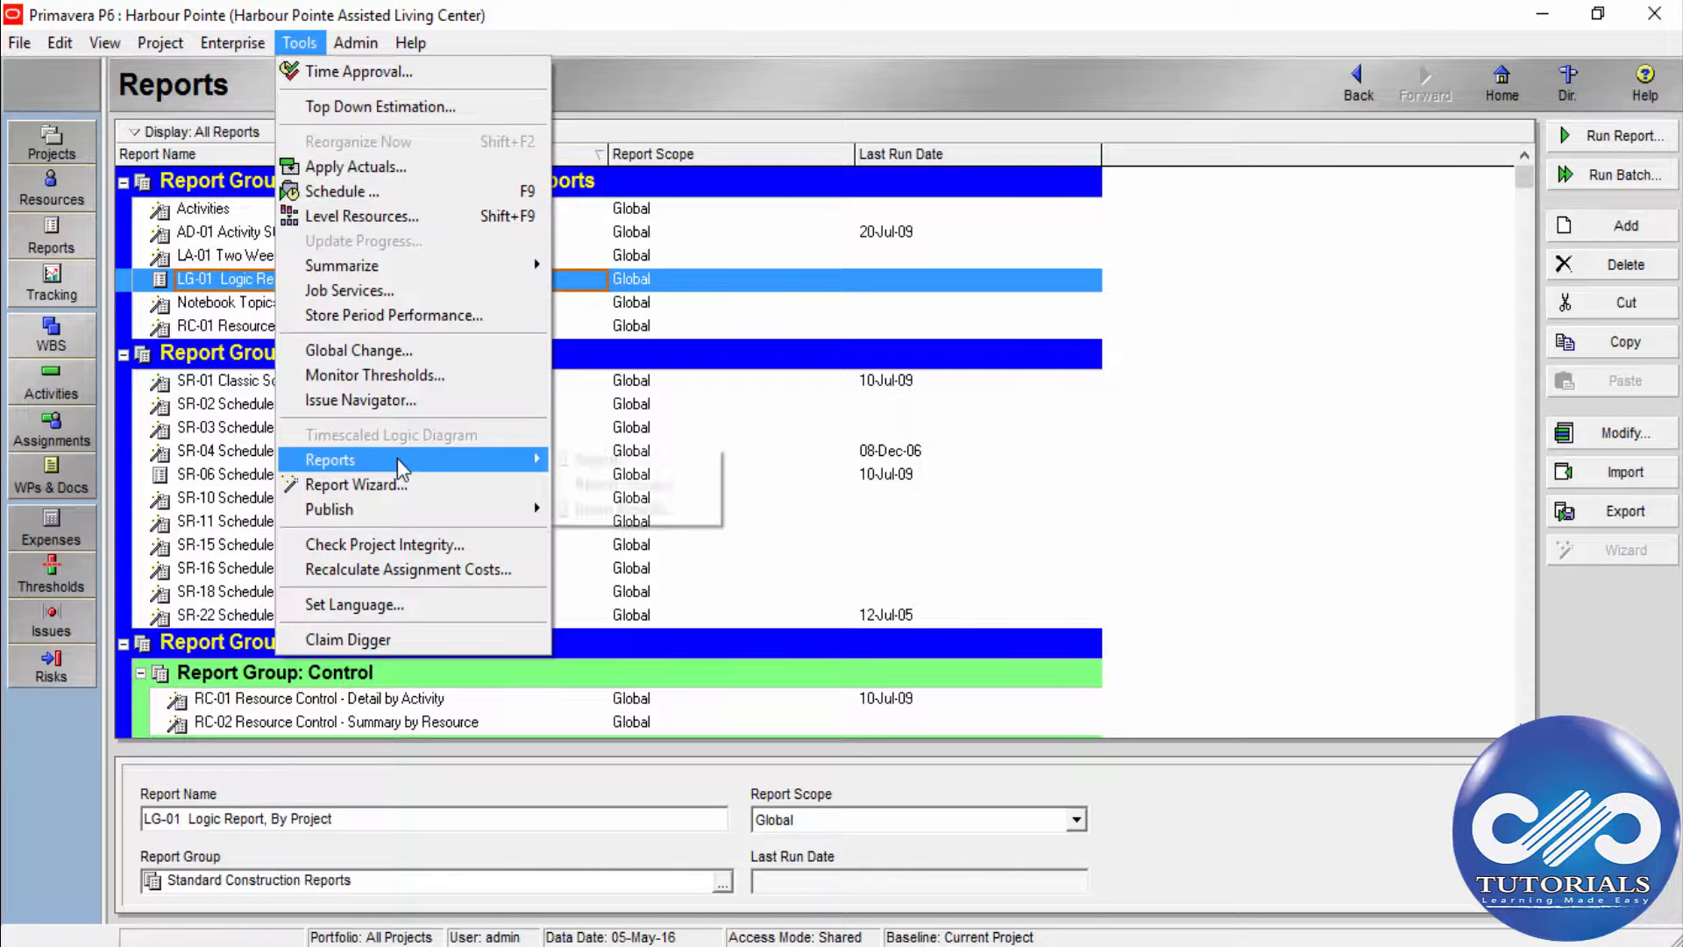
{"action": "mouse_move", "coordinate": [397, 459]}
{"action": "left_click", "coordinate": [637, 491]}
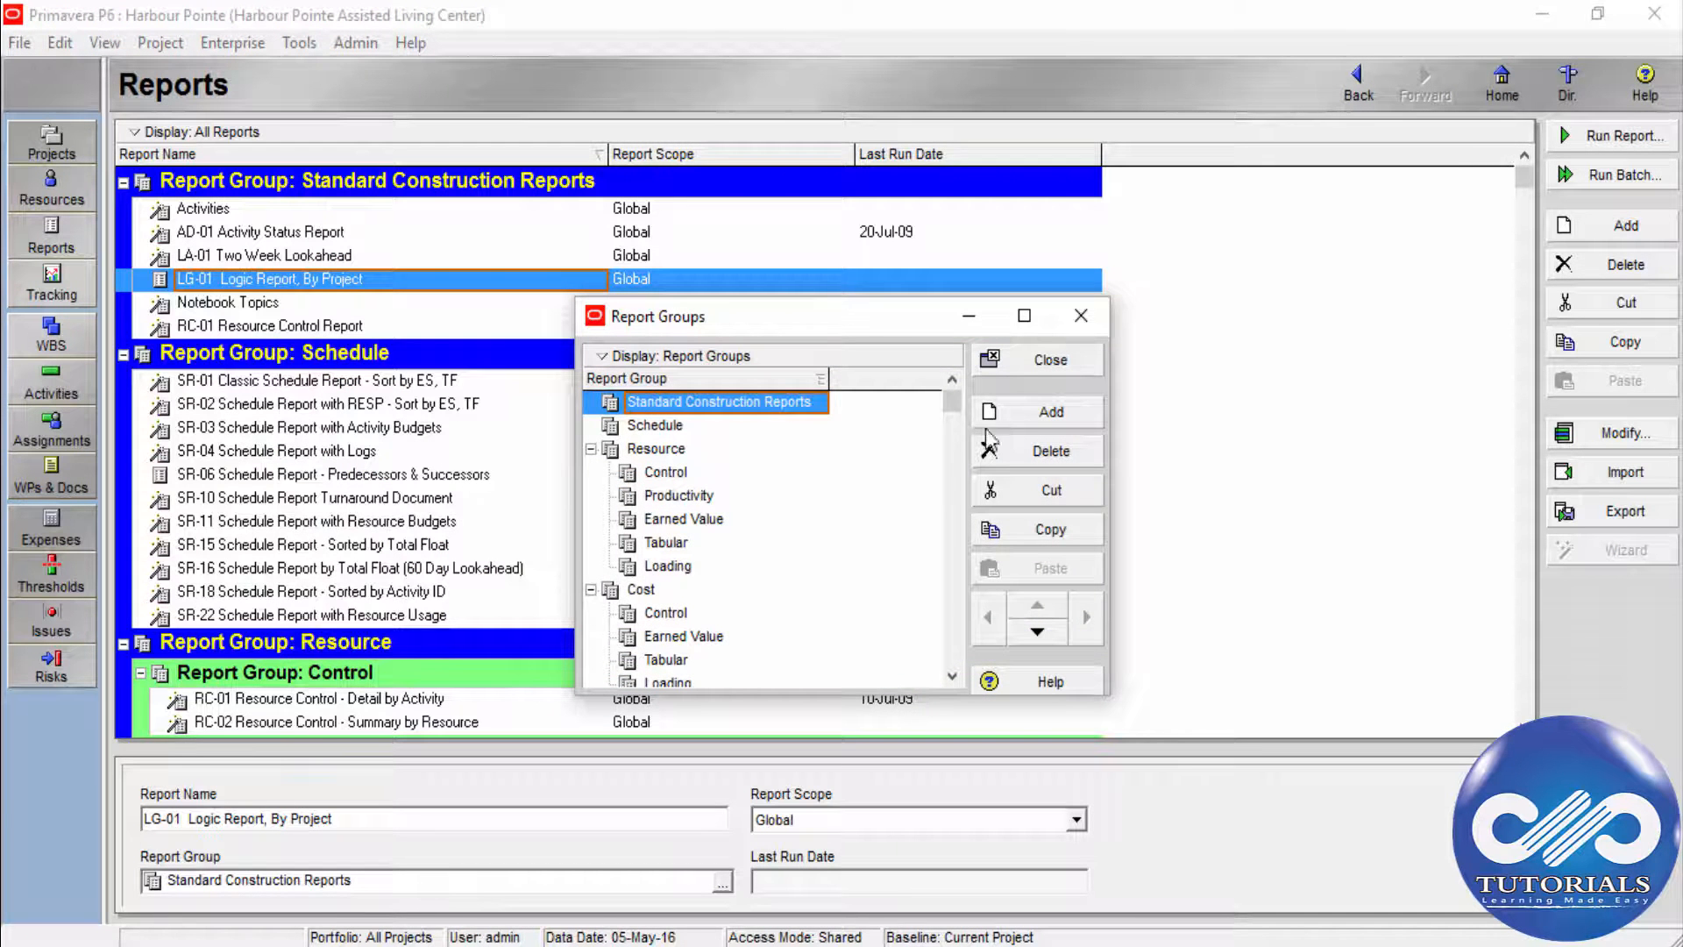
{"action": "left_click", "coordinate": [1024, 414]}
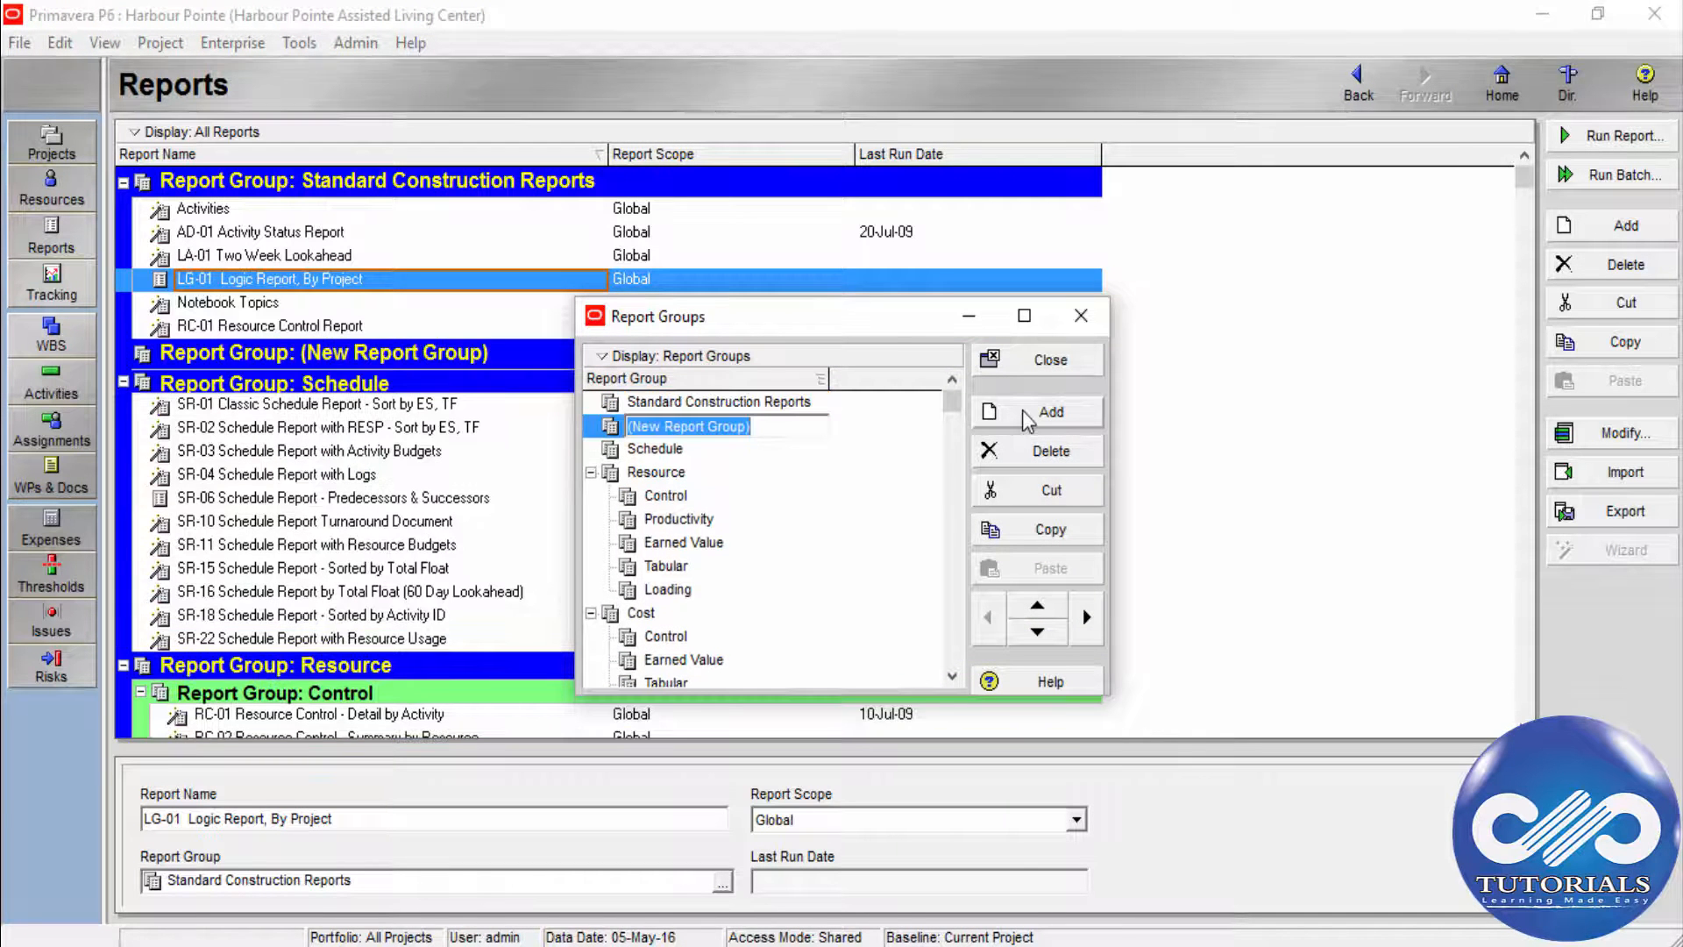
{"action": "type", "text": "NE"}
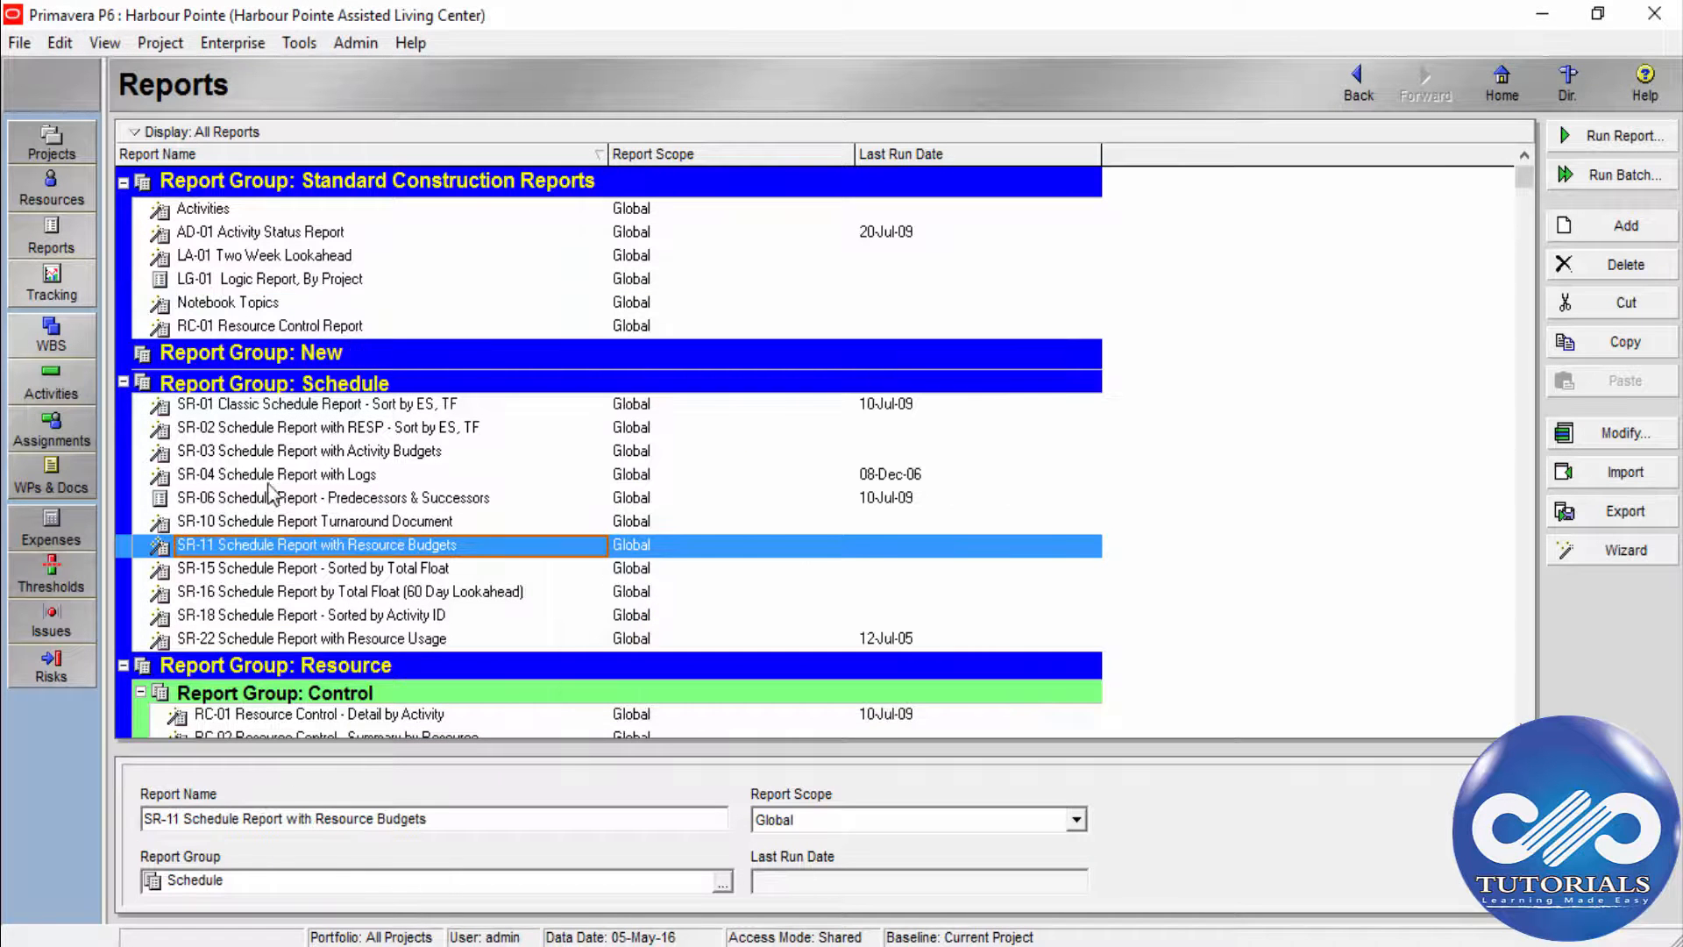
- Assign the report "SR-02 Schedule Report with RESP - Sort by ES, TF" to the New report group
{"action": "left_click", "coordinate": [278, 426]}
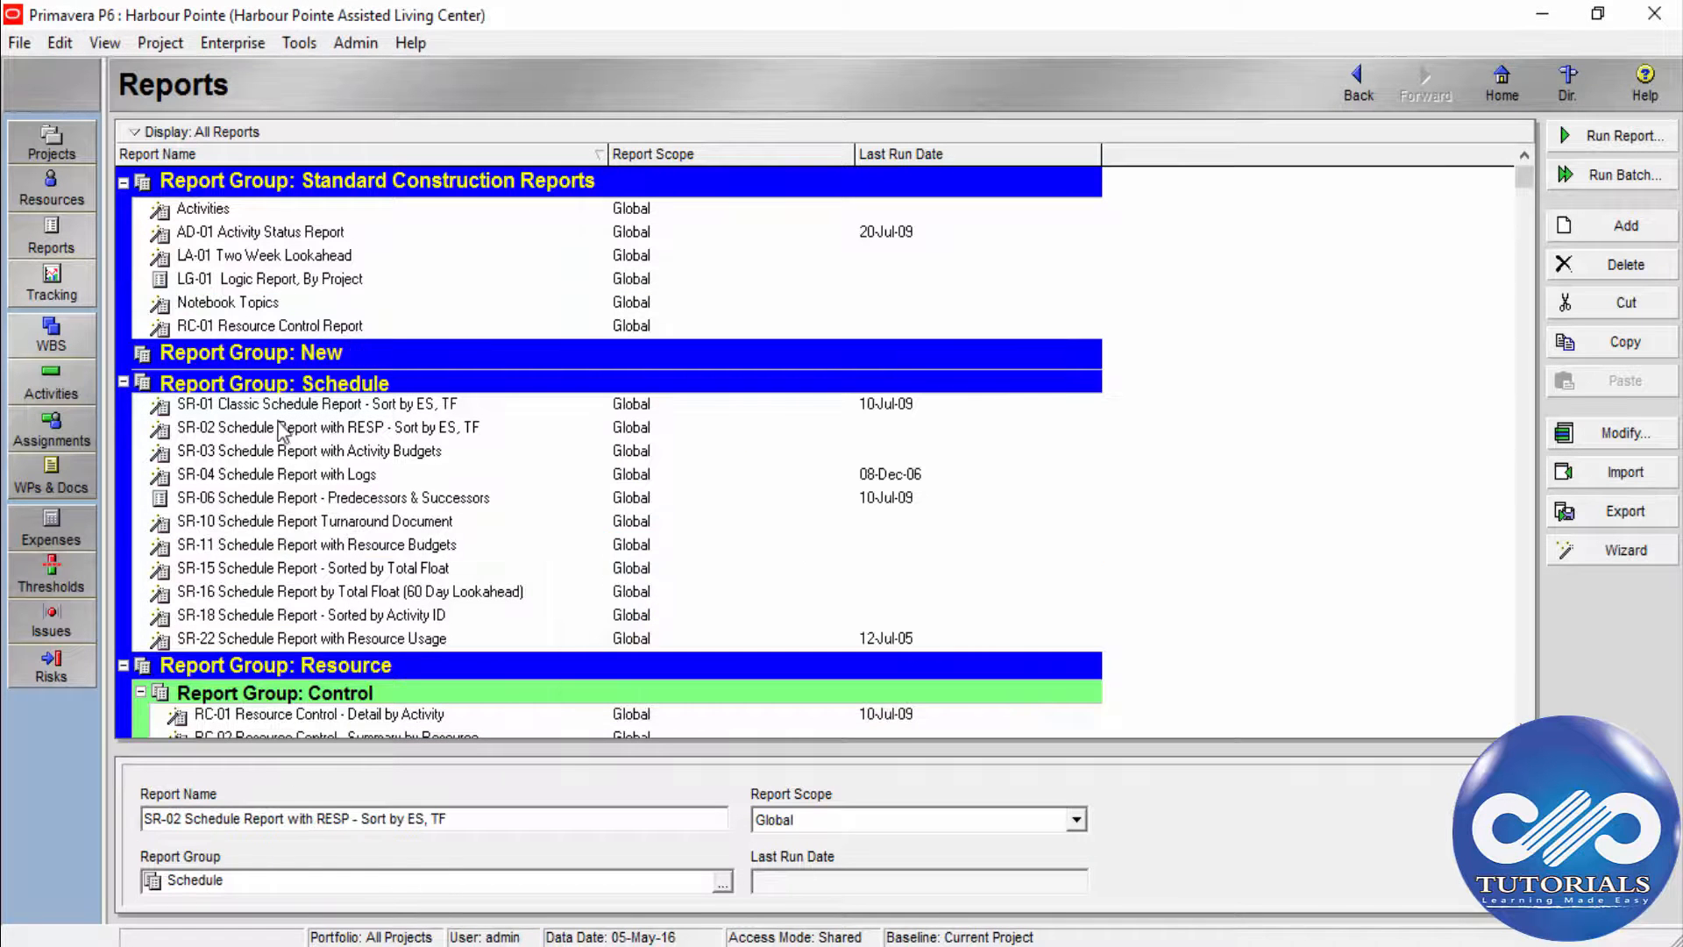
{"action": "left_click", "coordinate": [723, 882]}
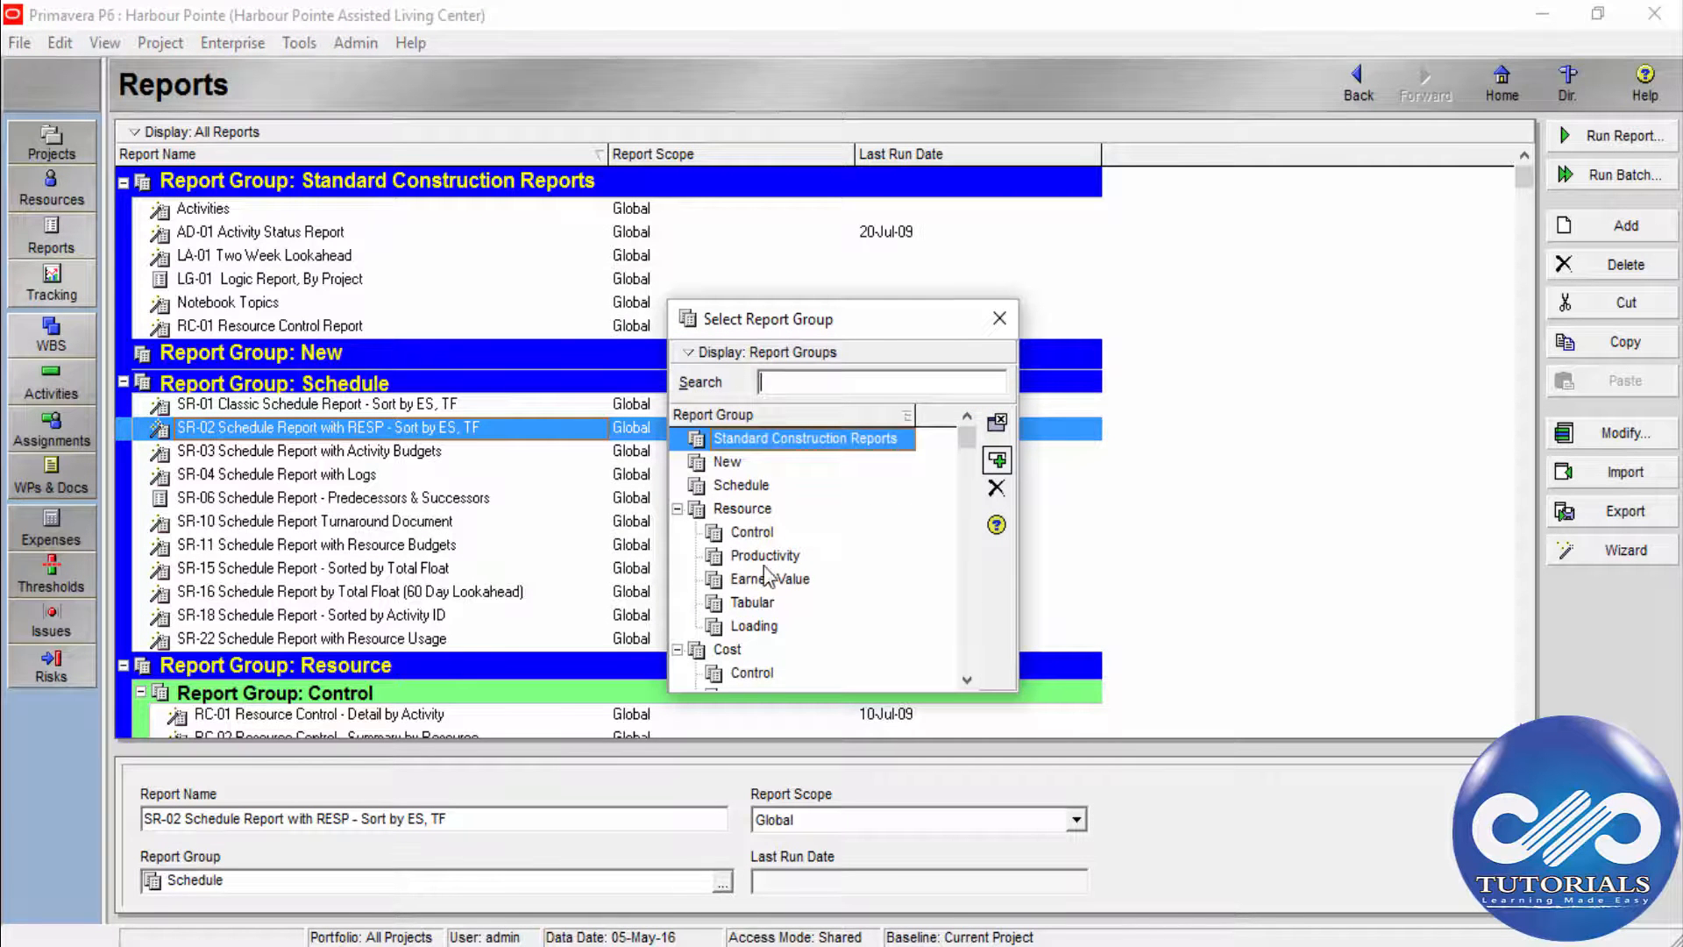
{"action": "left_click", "coordinate": [743, 466]}
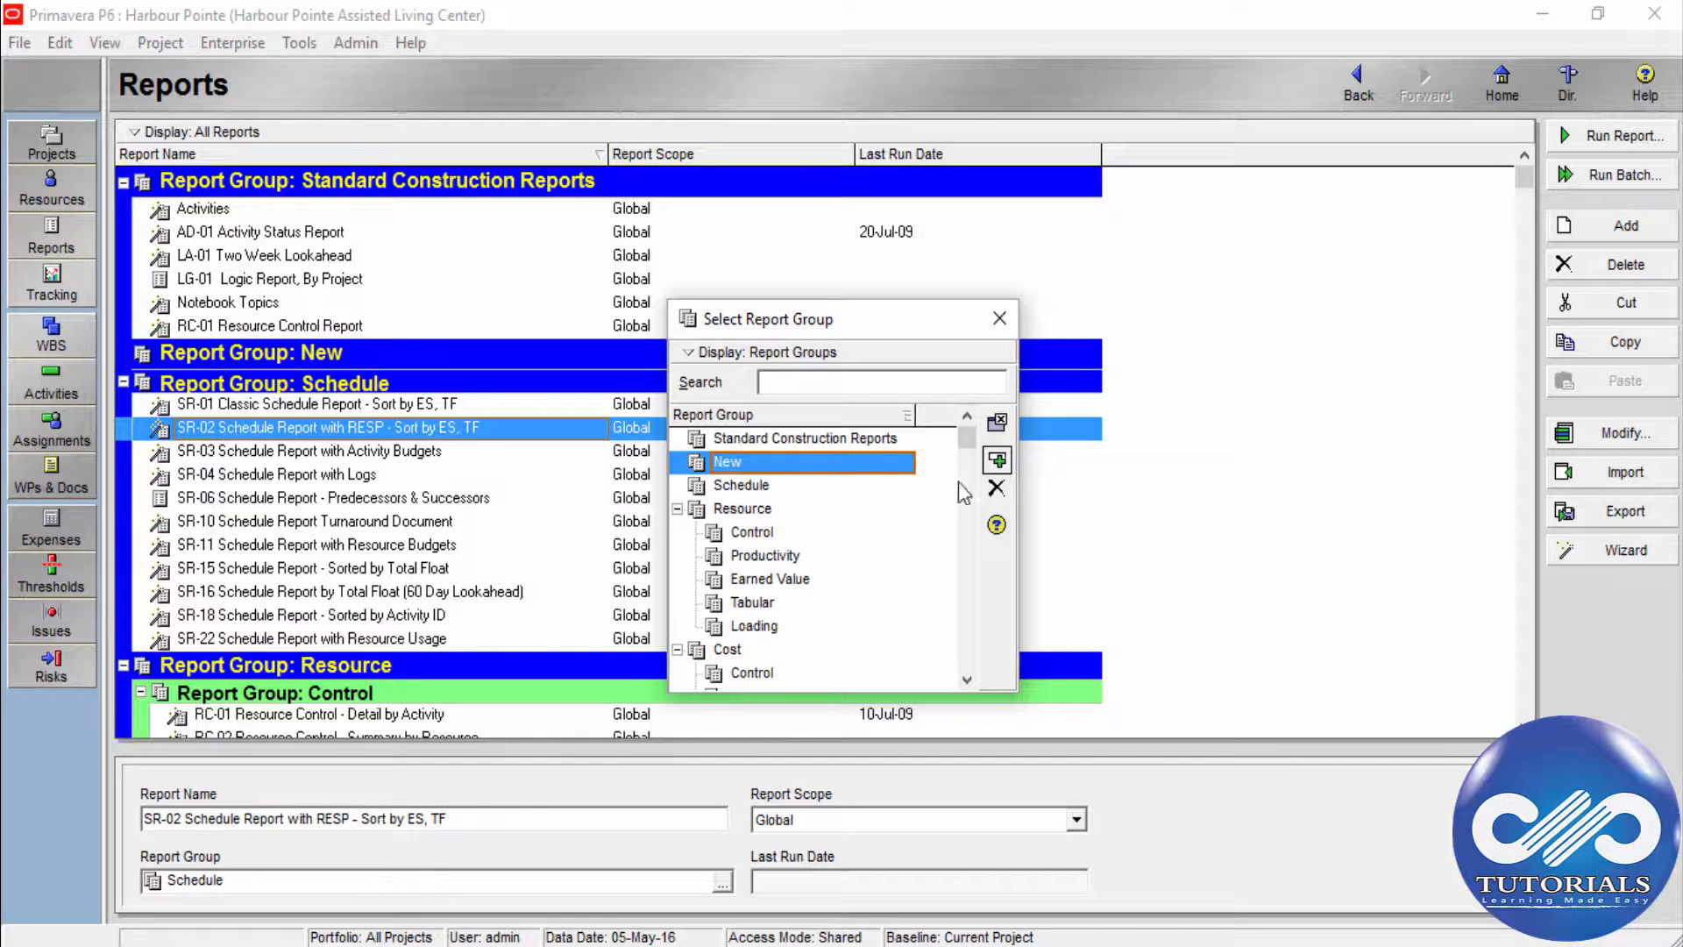
{"action": "left_click", "coordinate": [997, 462]}
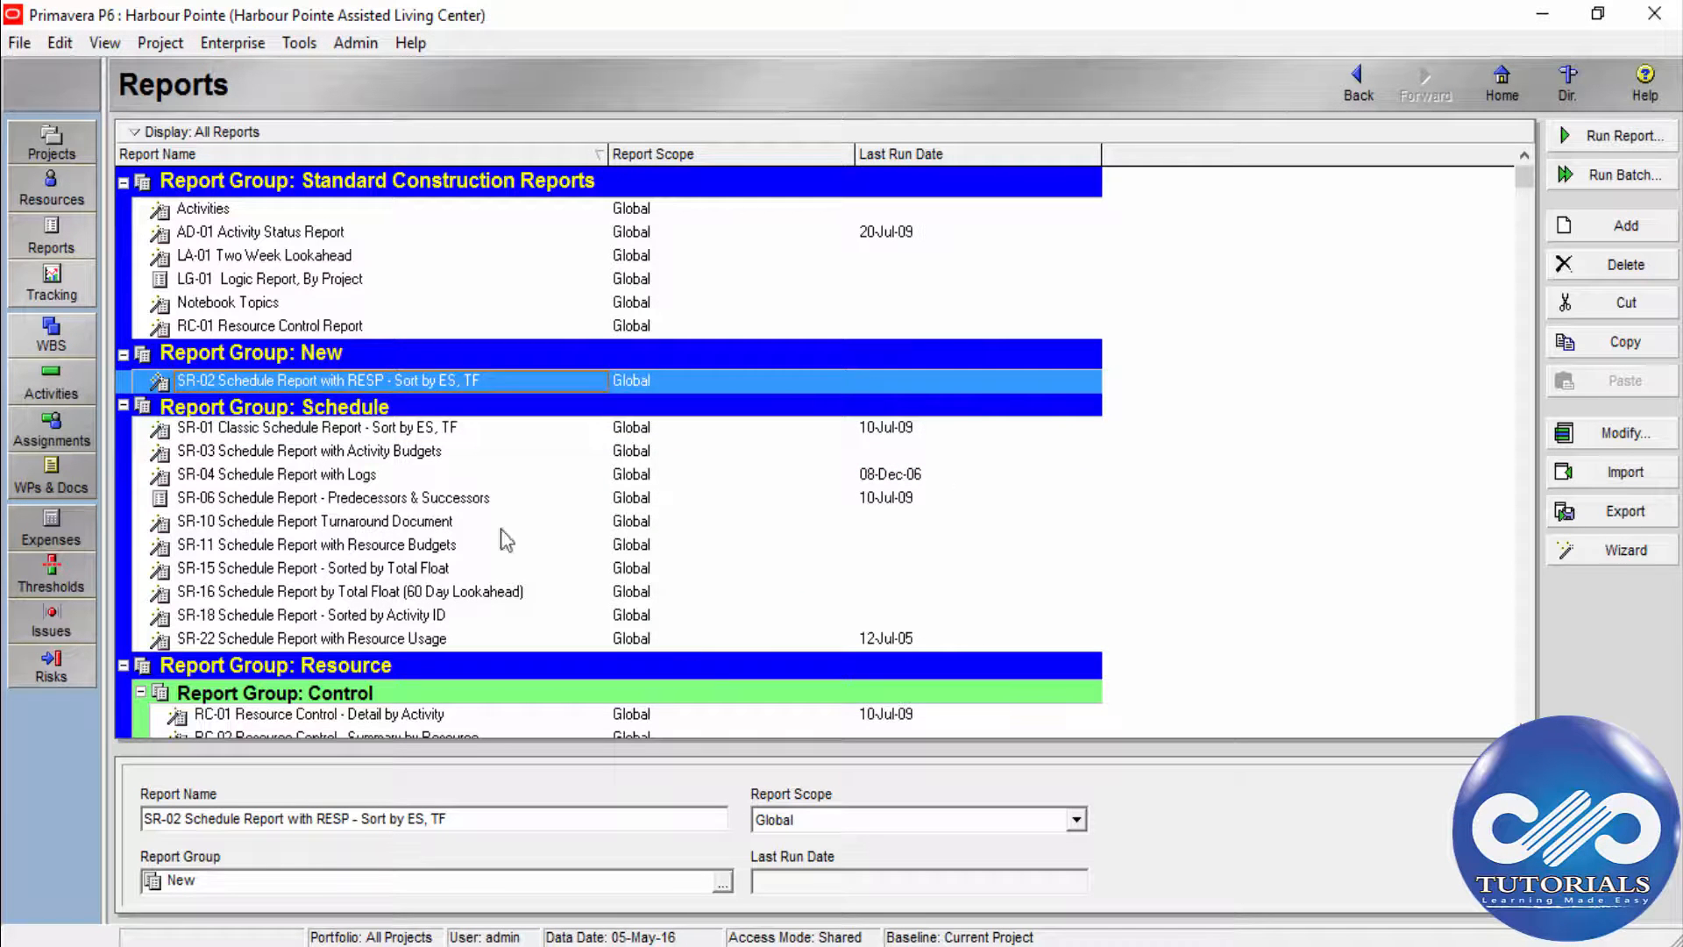
{"action": "left_click", "coordinate": [375, 451]}
{"action": "left_click", "coordinate": [382, 380]}
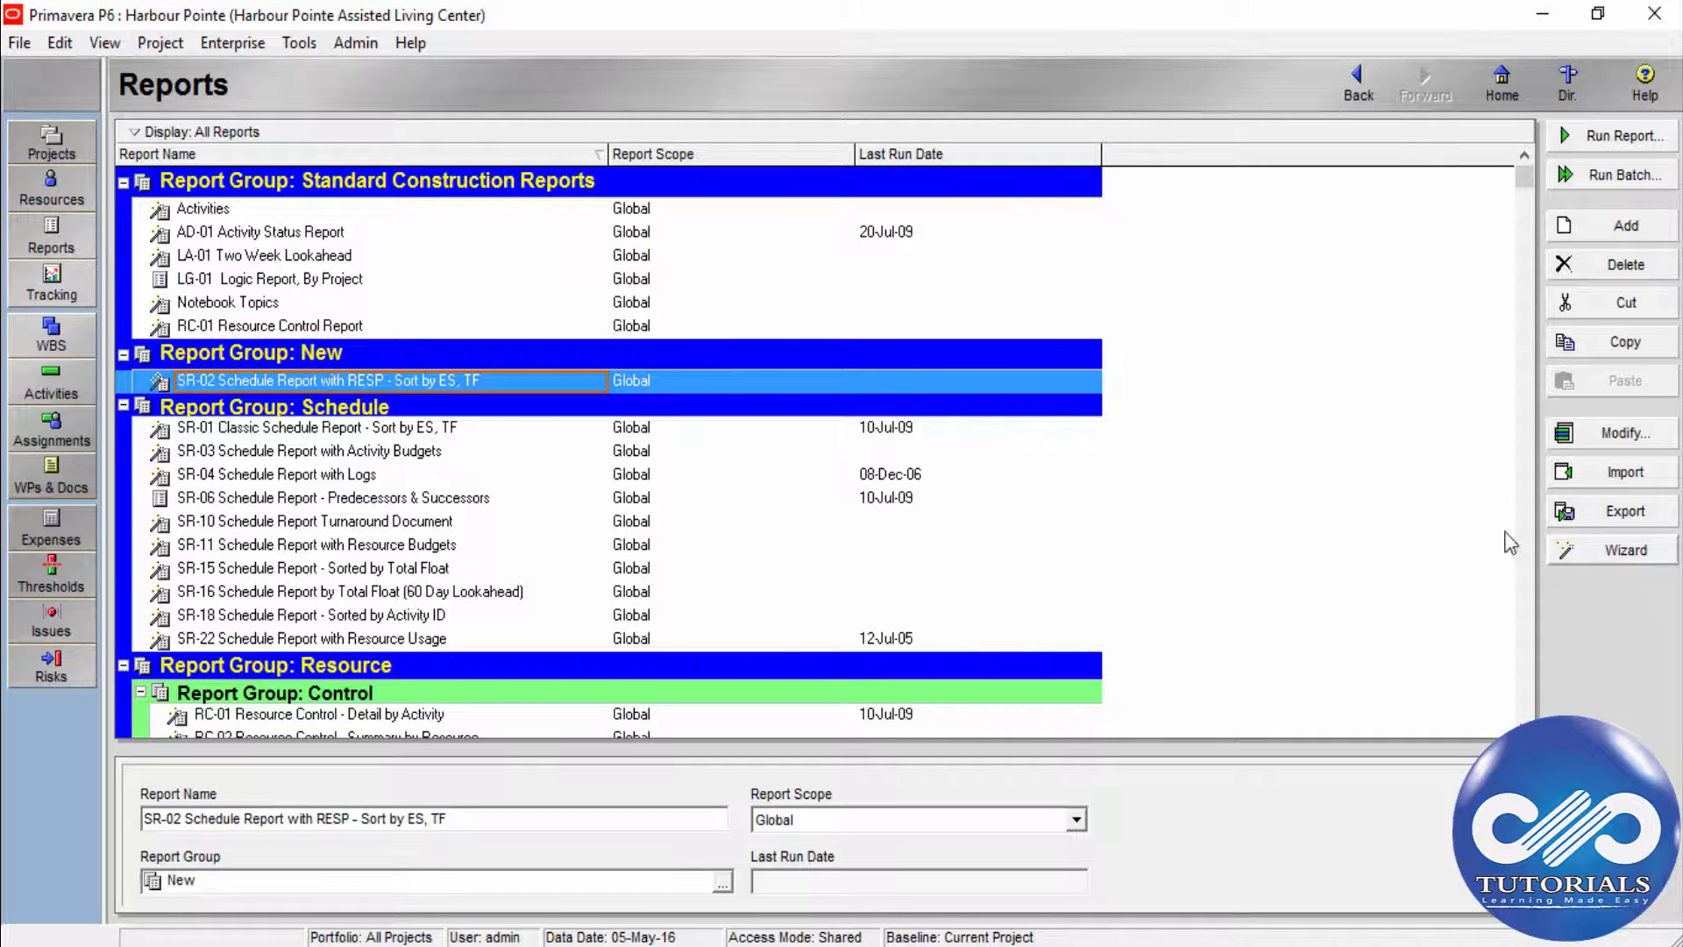
- Start a new report with the Report Wizard, using Activities as its subject area
{"action": "left_click", "coordinate": [272, 232]}
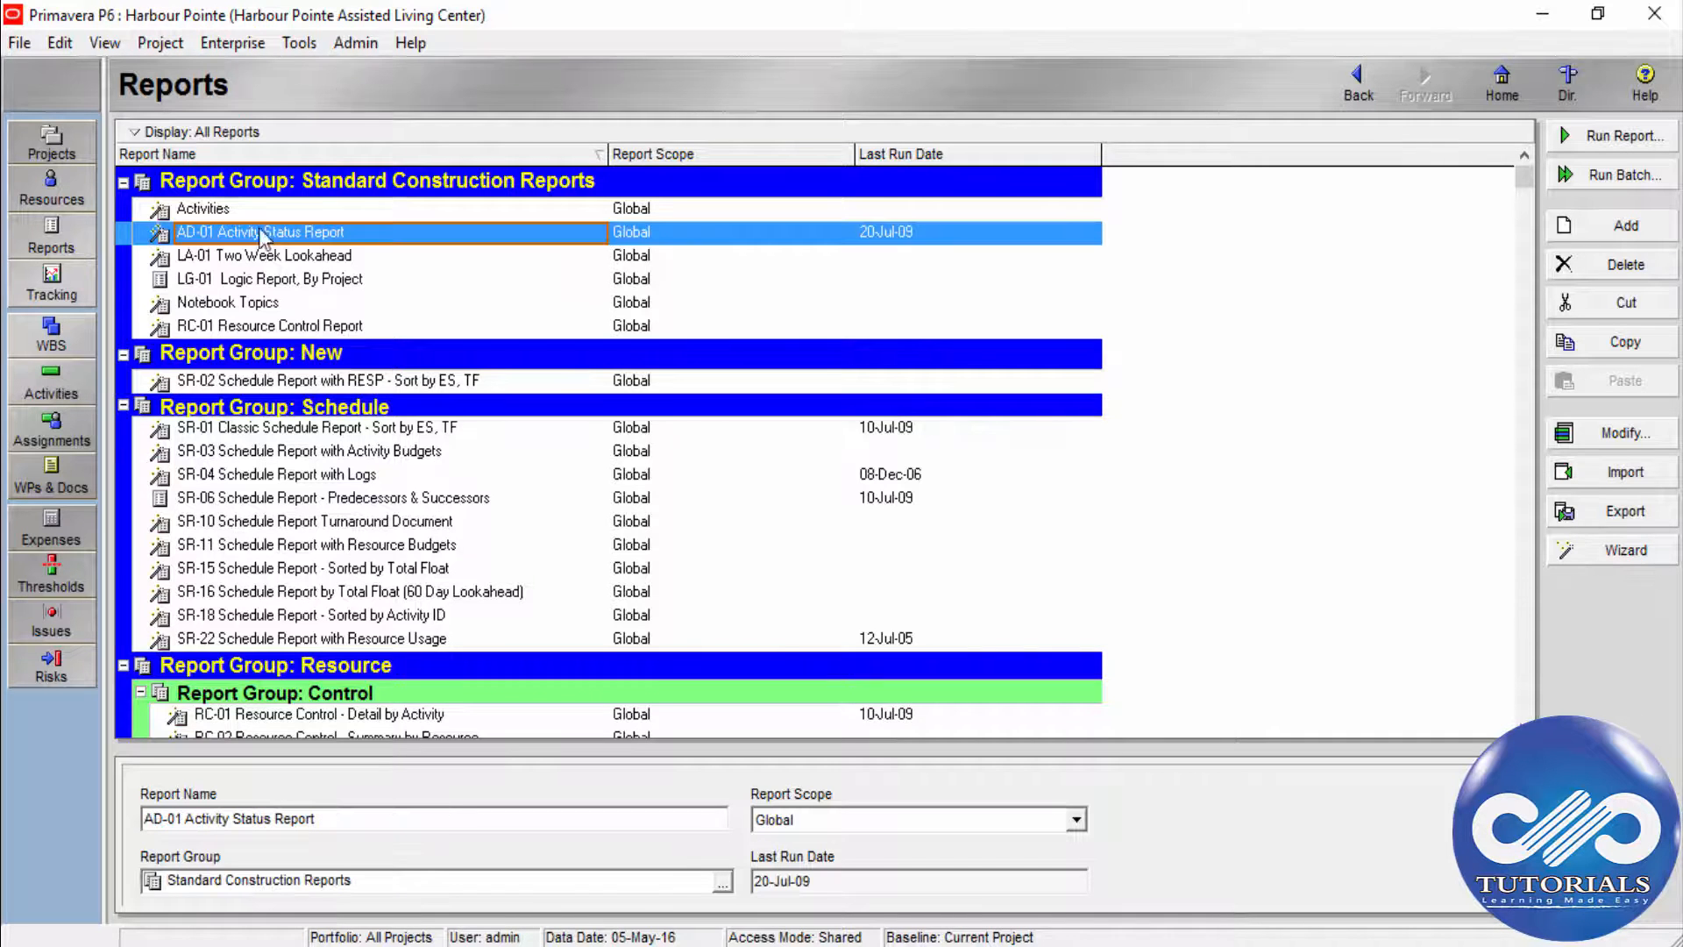
{"action": "left_click", "coordinate": [301, 43]}
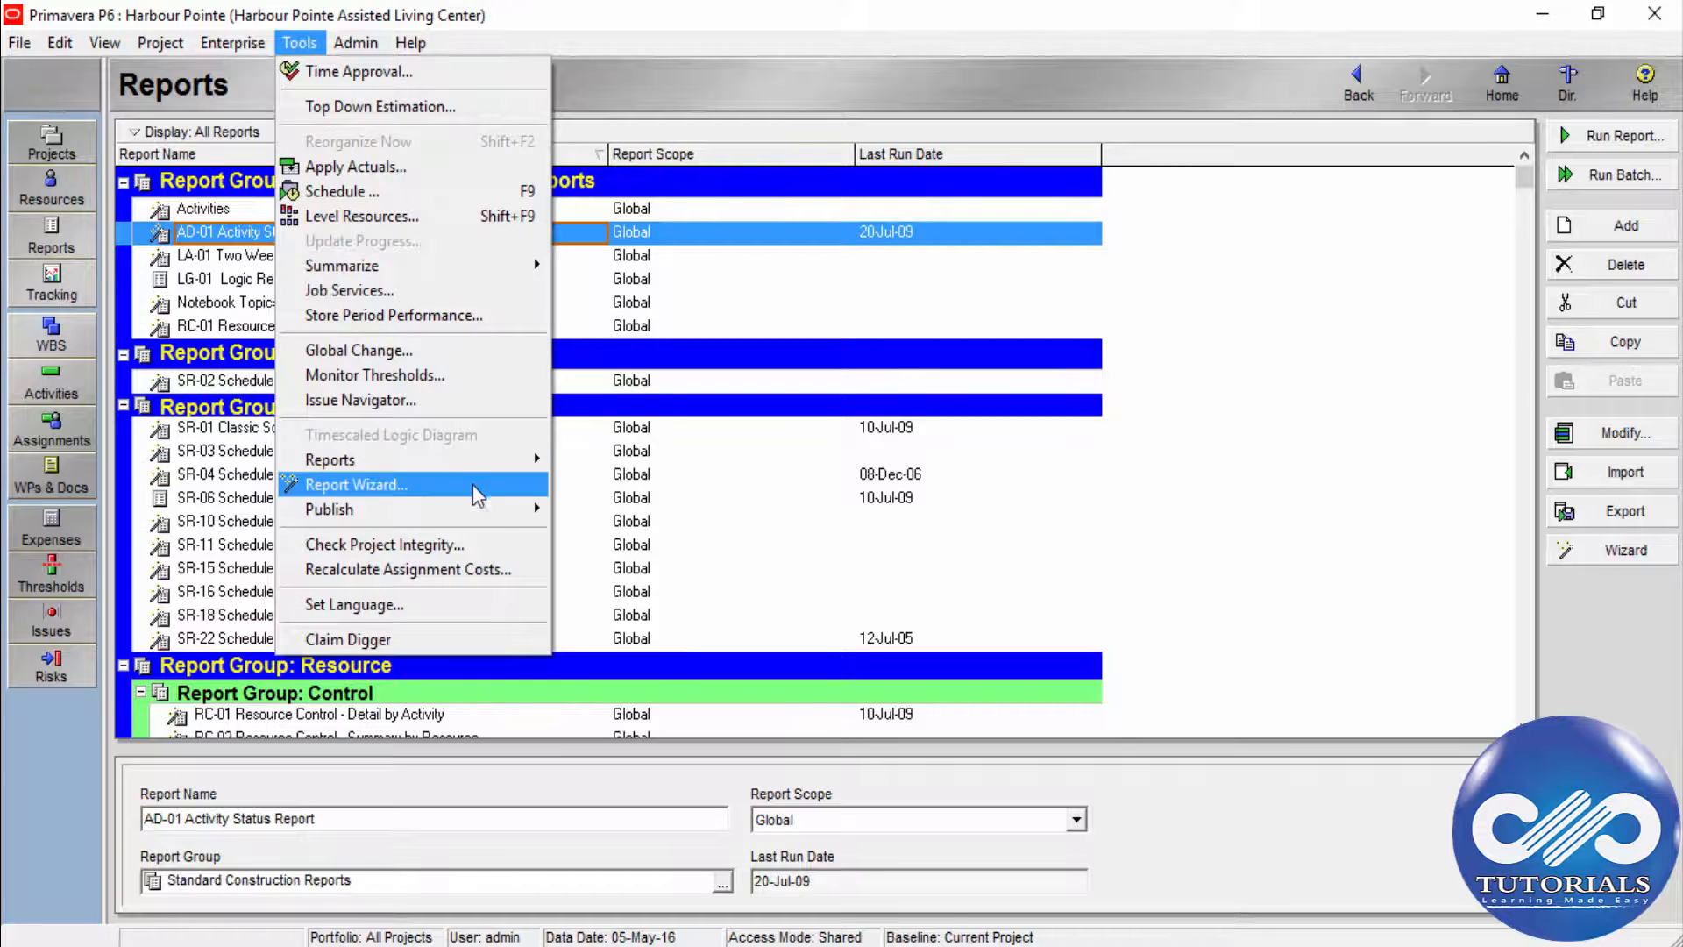
{"action": "left_click", "coordinate": [502, 487]}
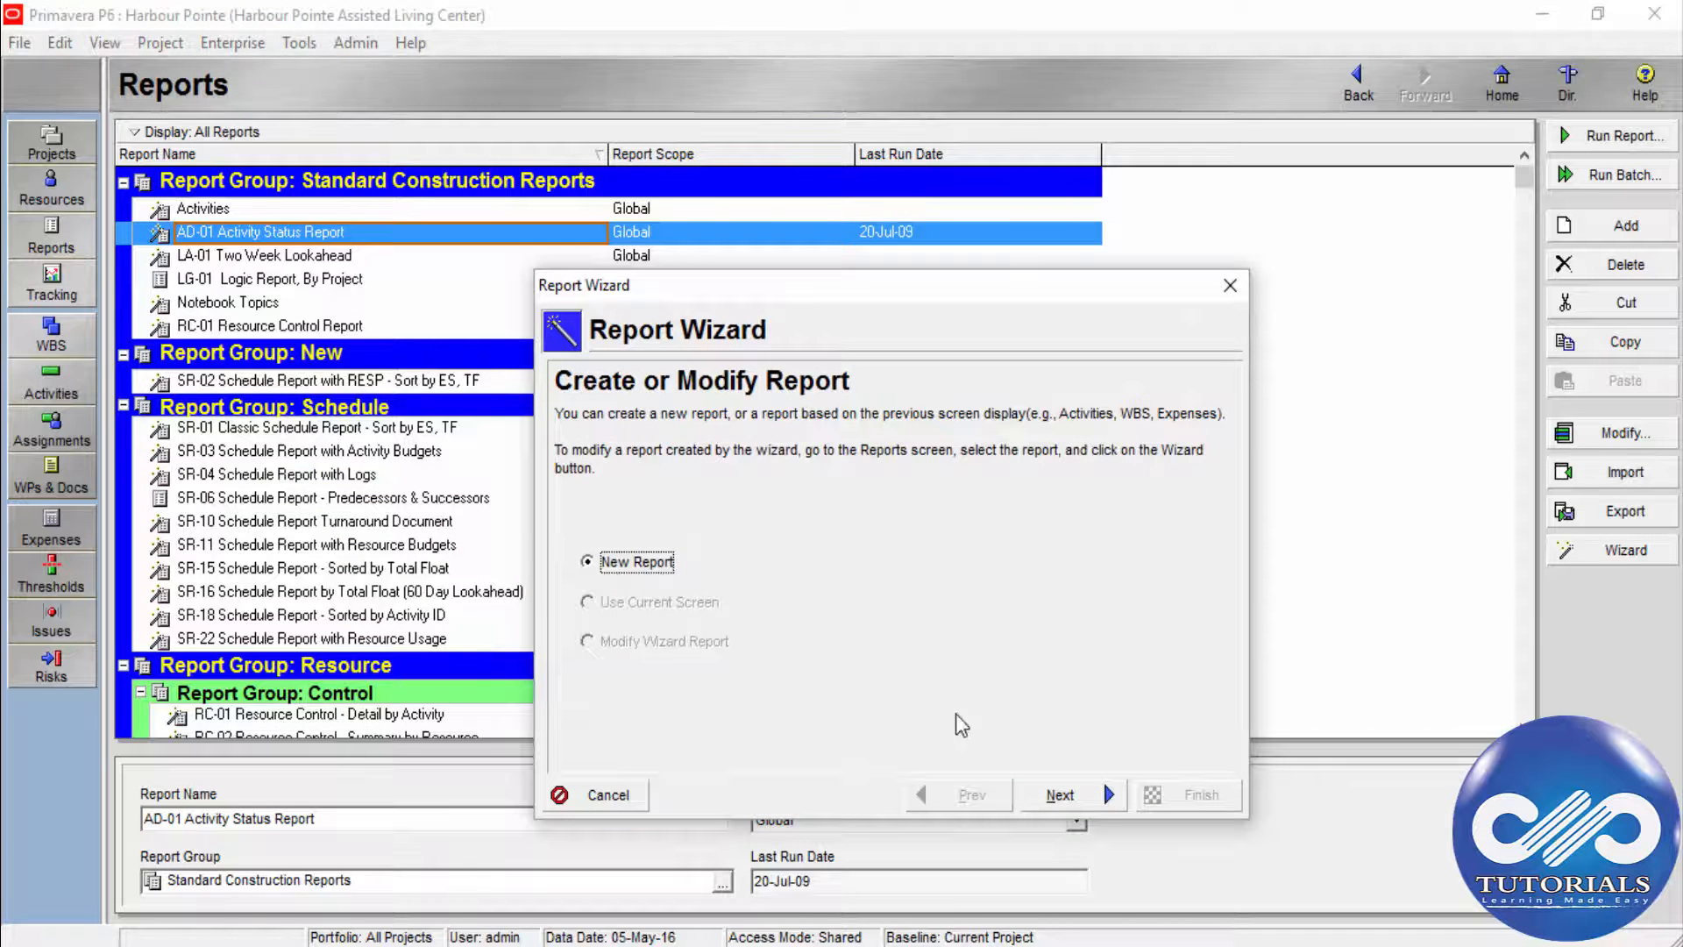
{"action": "left_click", "coordinate": [1068, 798]}
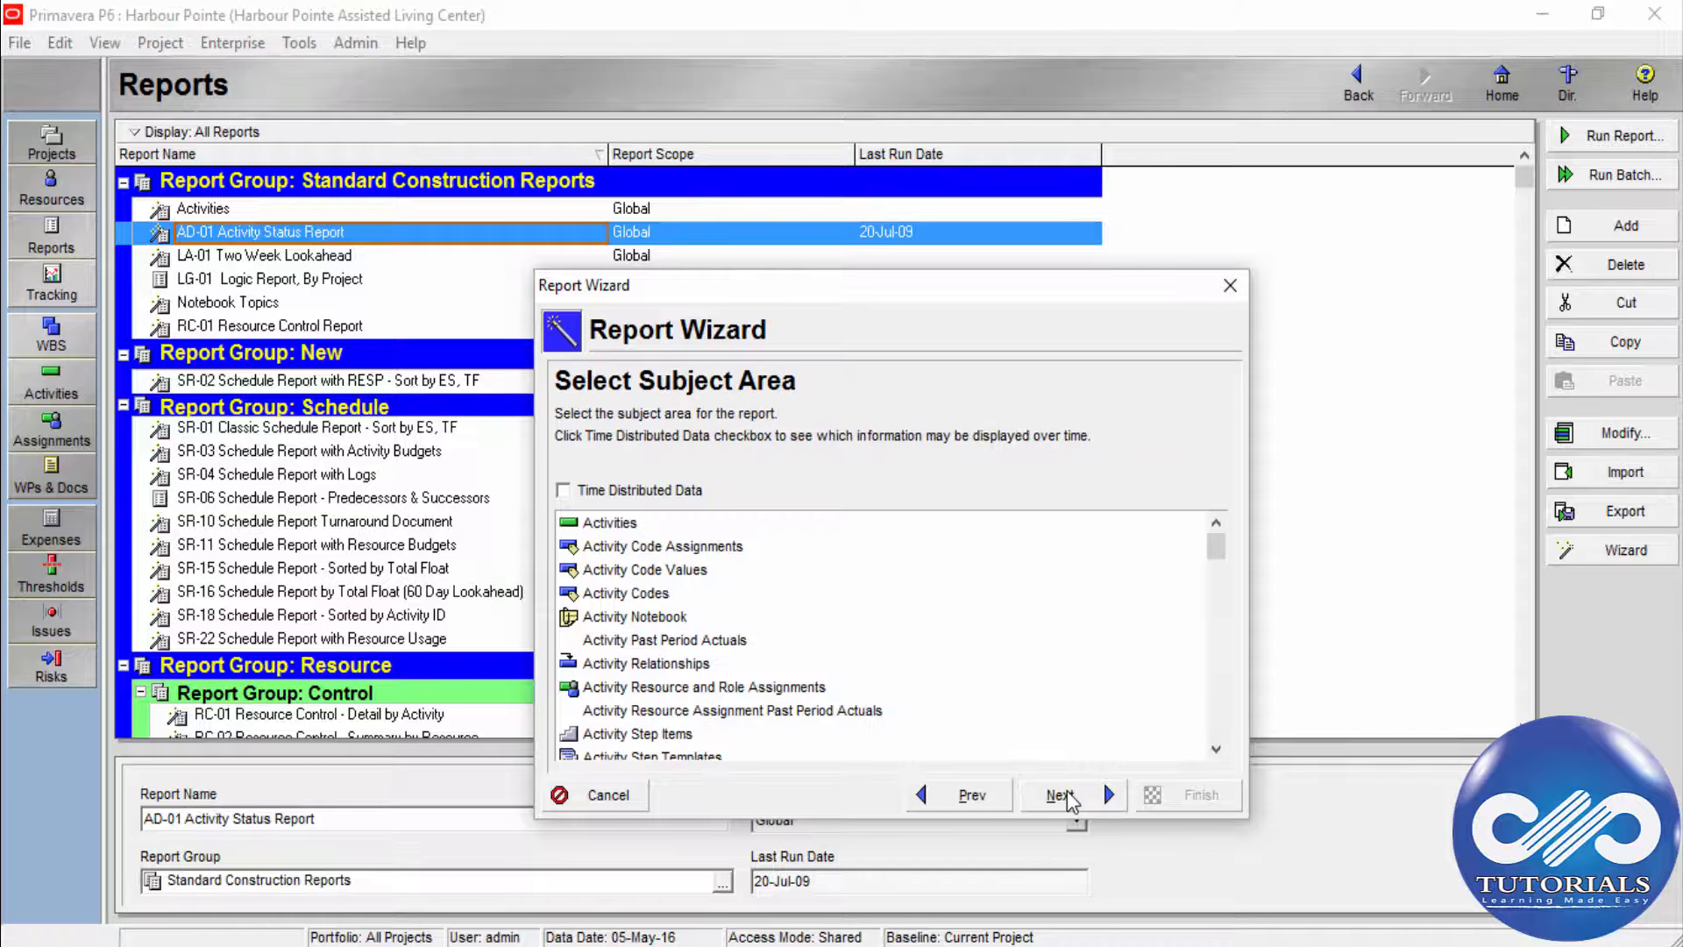
{"action": "left_click_drag", "start_coordinate": [852, 293], "coordinate": [889, 181]}
{"action": "left_click", "coordinate": [659, 412]}
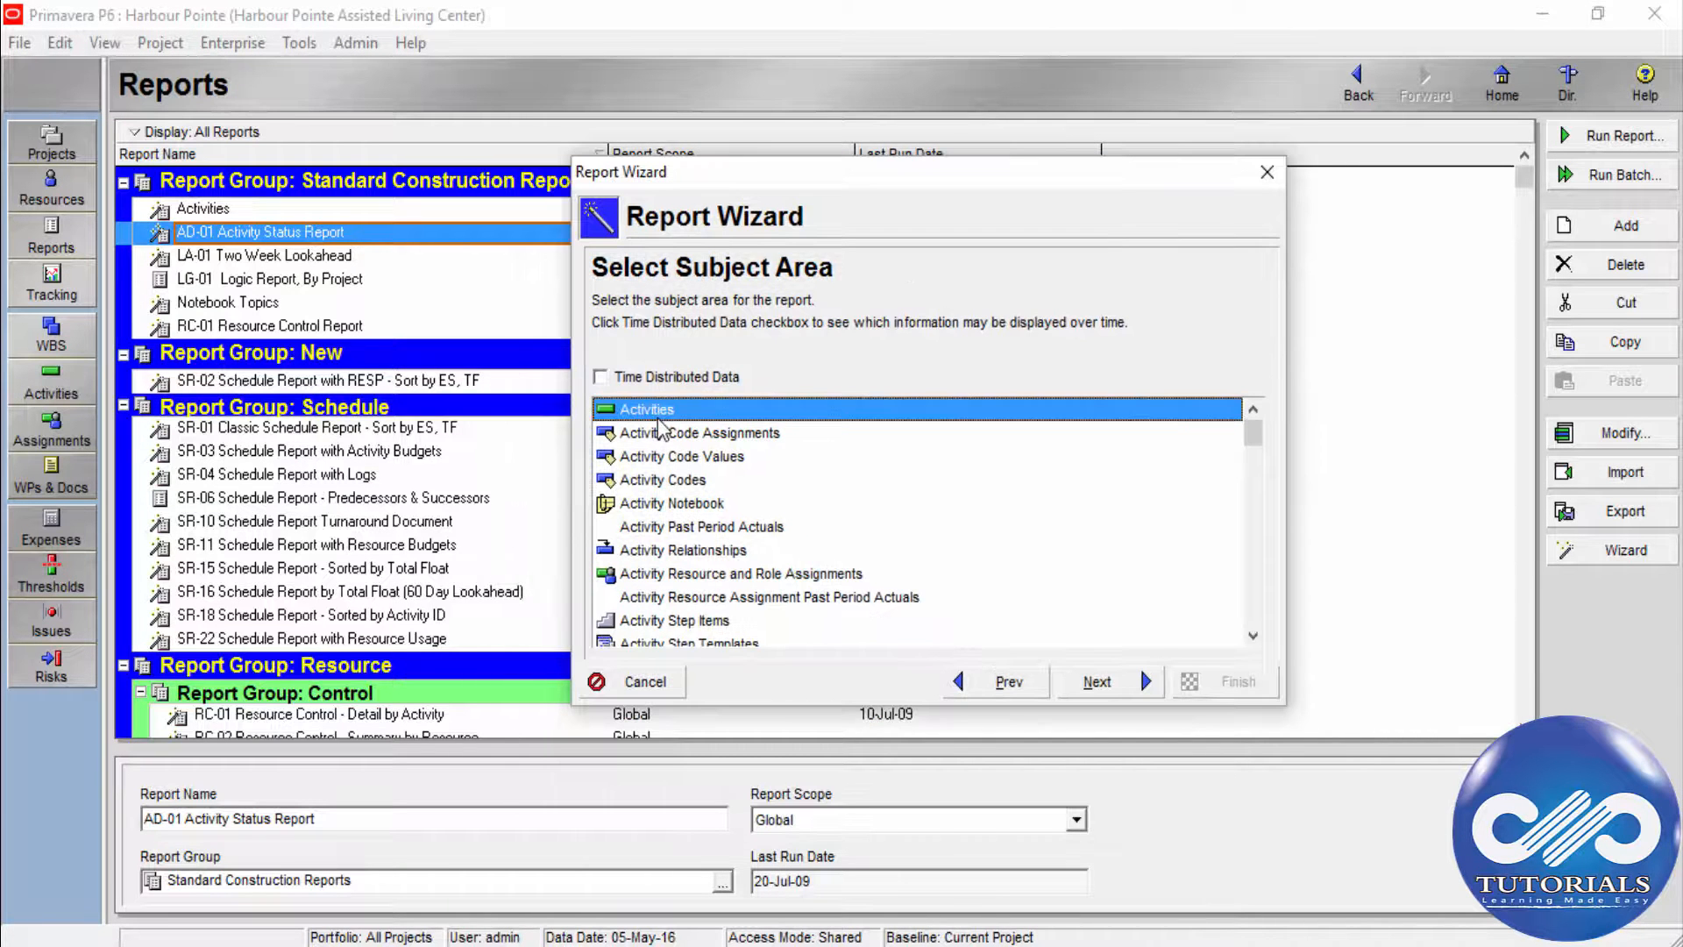
{"action": "left_click", "coordinate": [1087, 682]}
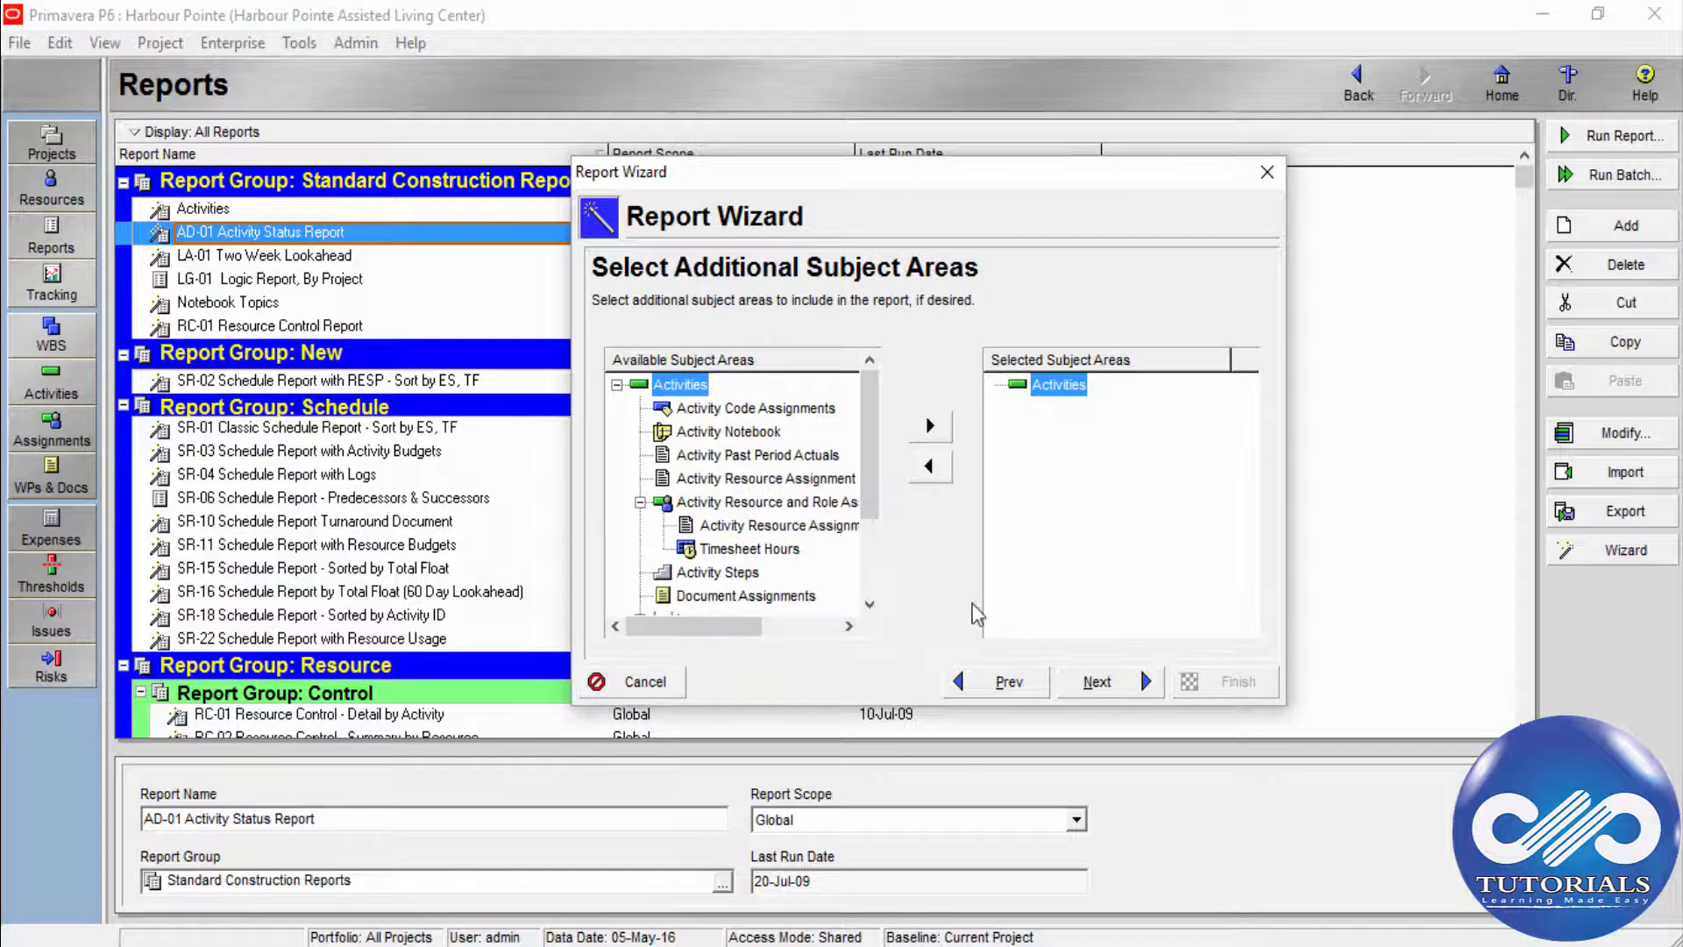
- Include Activity Steps, Activity Code Assignments, Predecessors and Successors as additional subject areas in the new report
{"action": "left_click", "coordinate": [743, 574]}
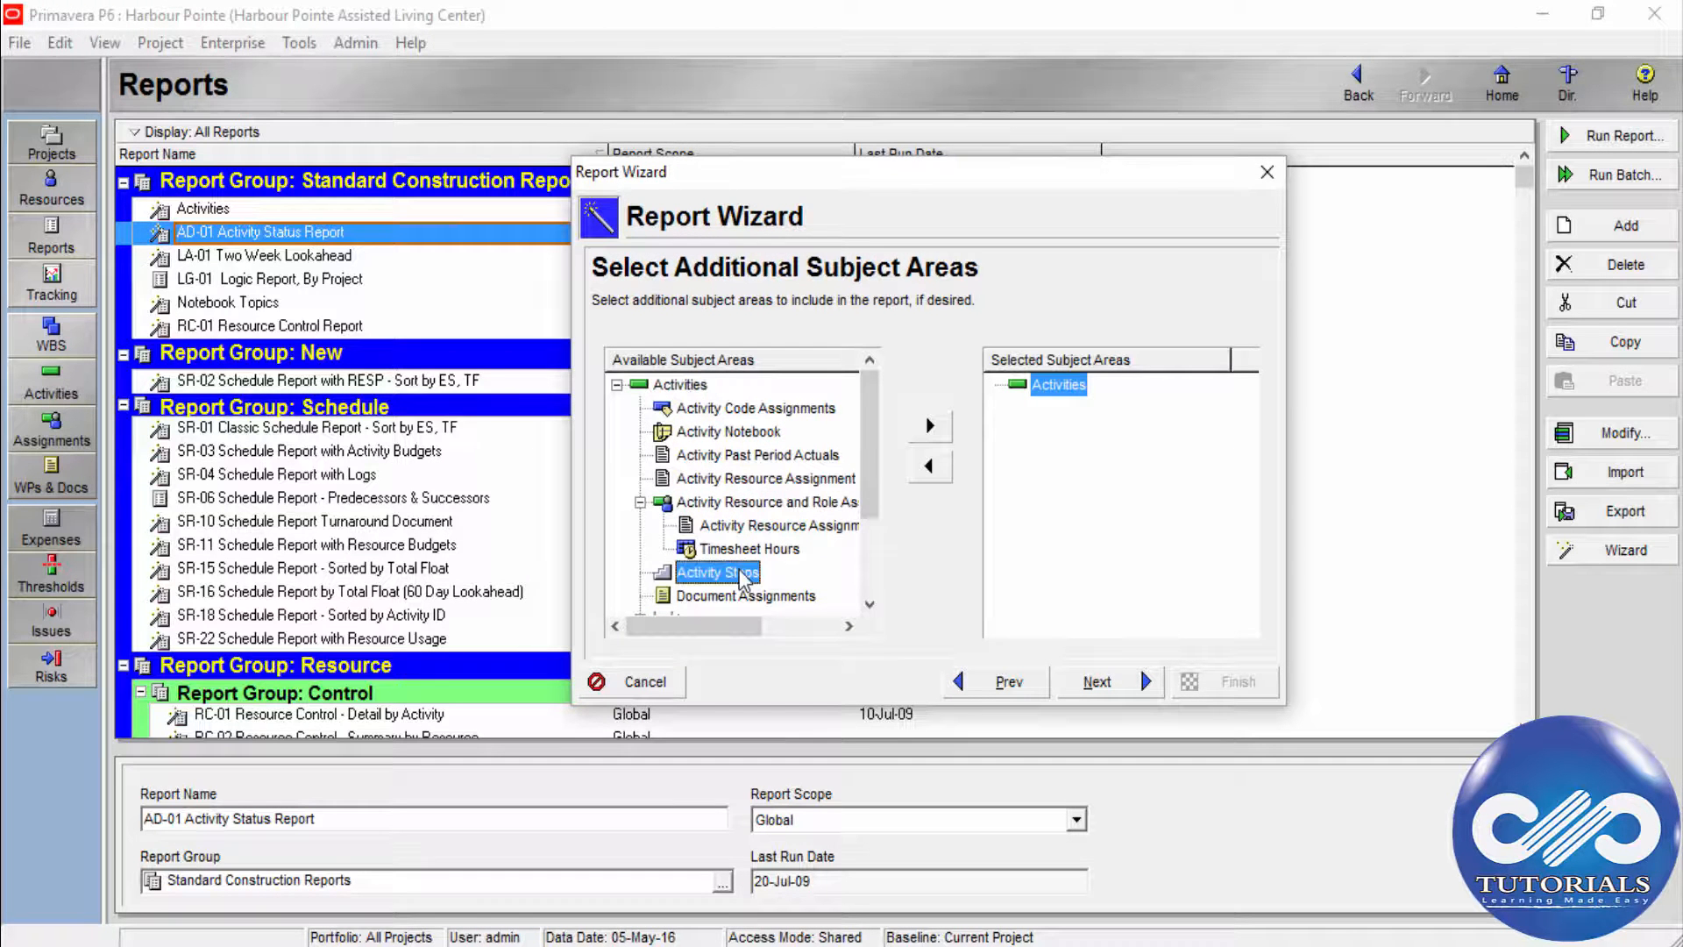
{"action": "left_click", "coordinate": [936, 427]}
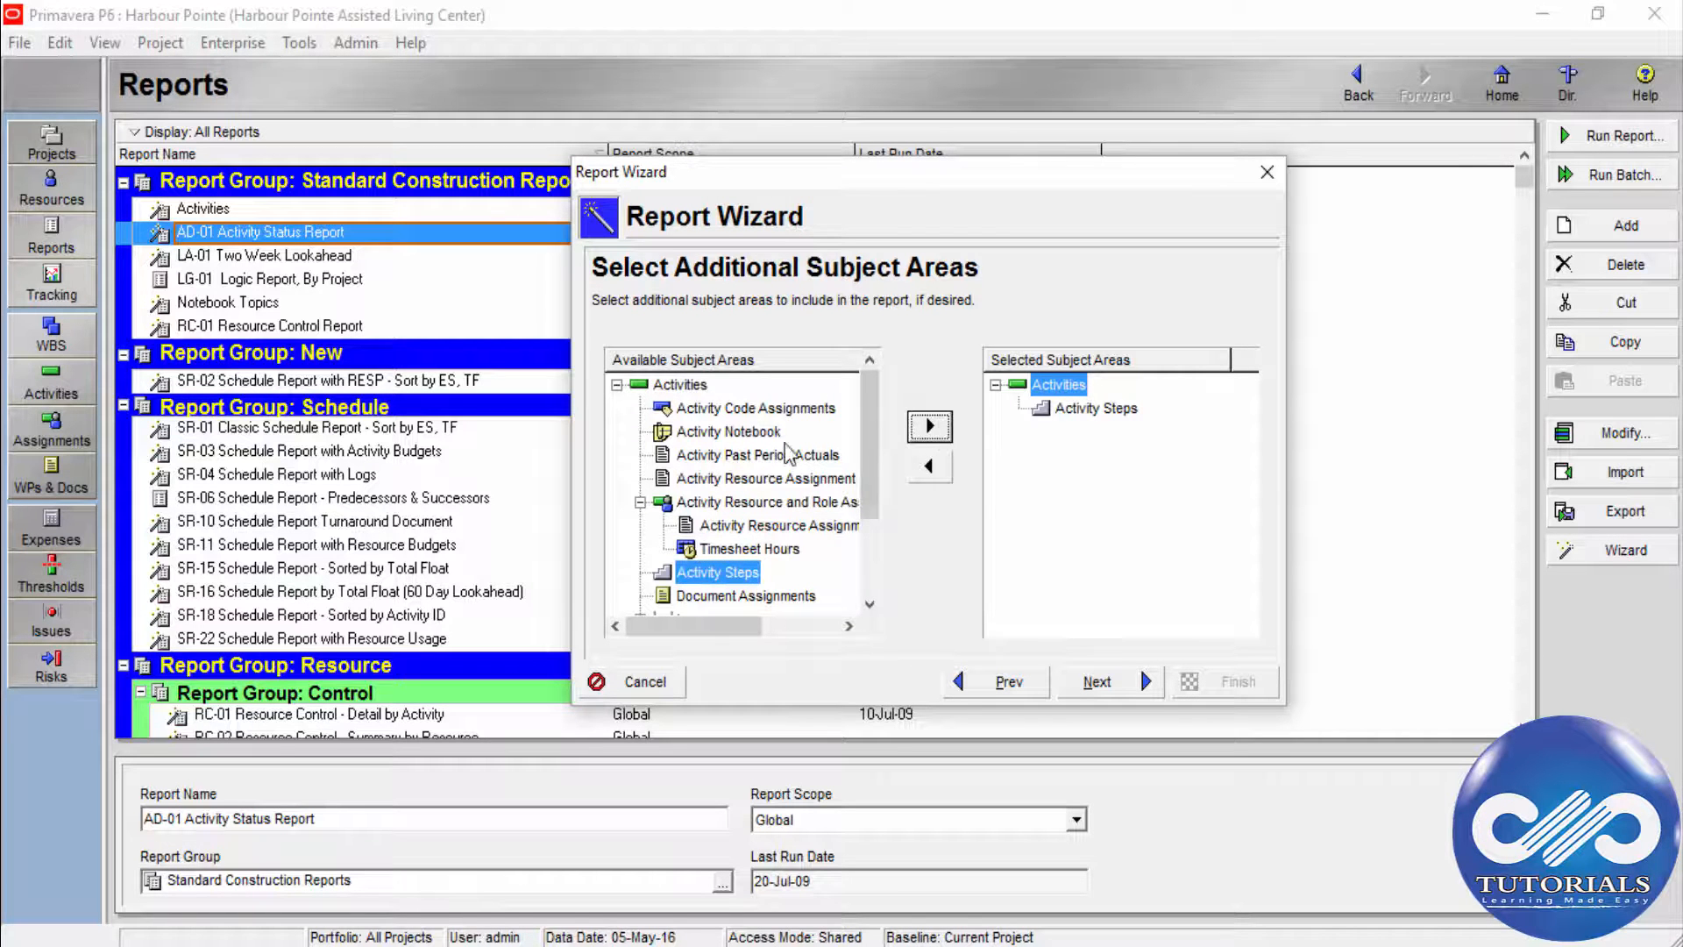
{"action": "left_click", "coordinate": [756, 408]}
{"action": "left_click", "coordinate": [929, 426]}
{"action": "left_click", "coordinate": [778, 525]}
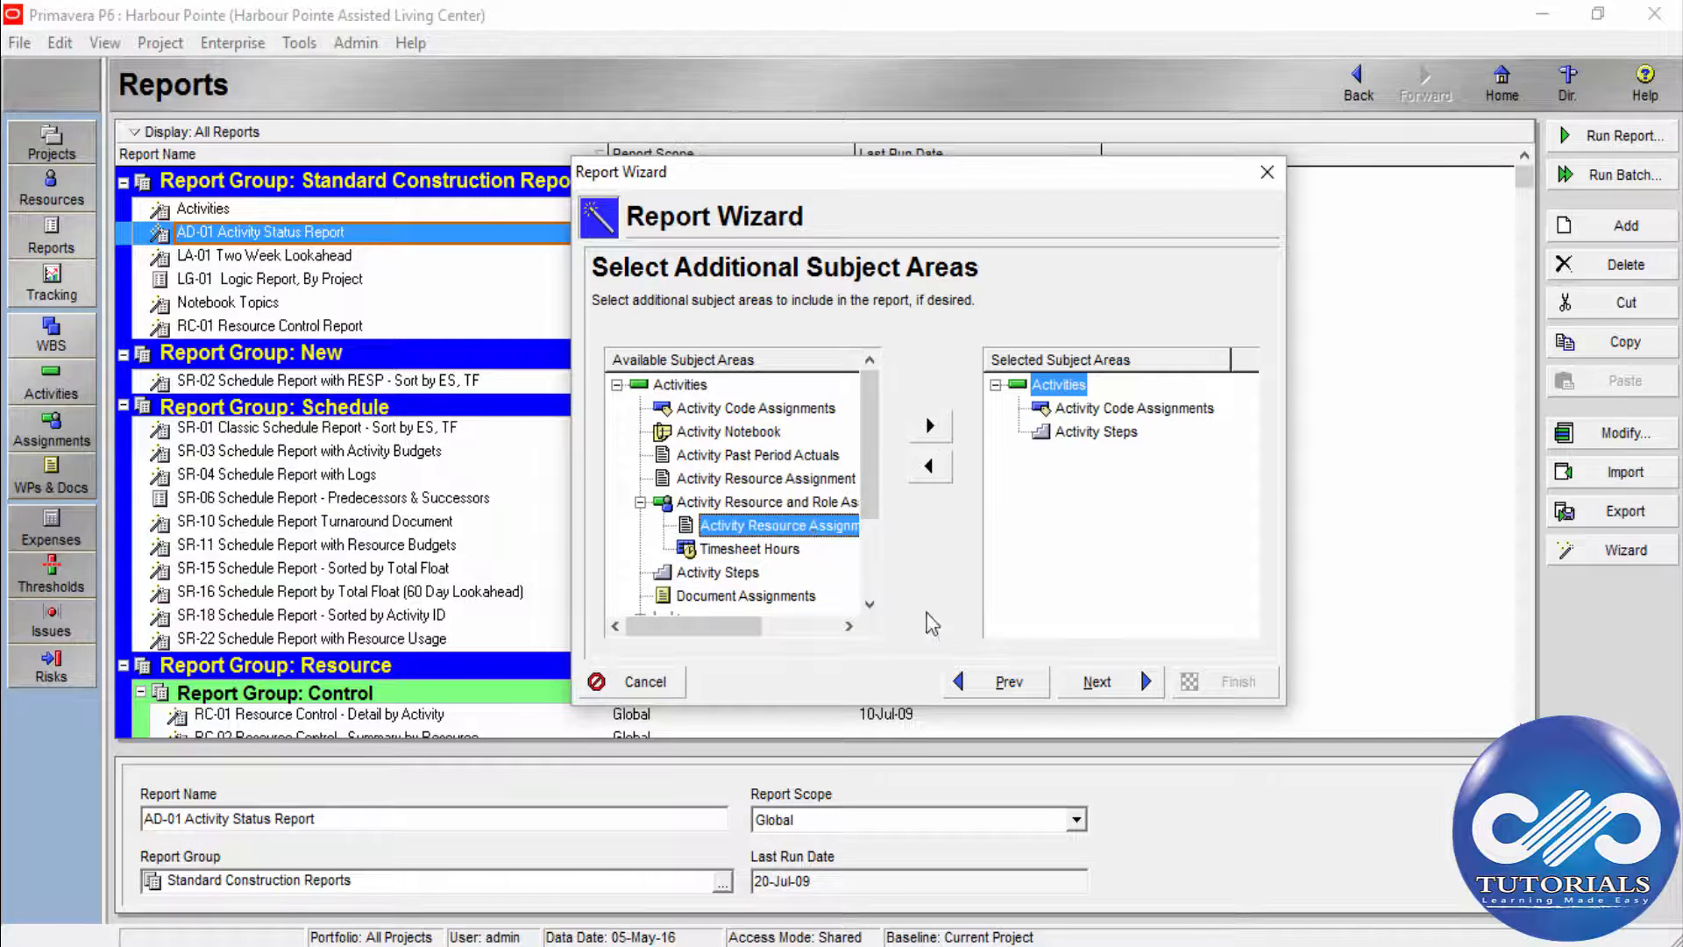
{"action": "scroll", "coordinate": [872, 526], "scroll_direction": "down", "scroll_amount": 2}
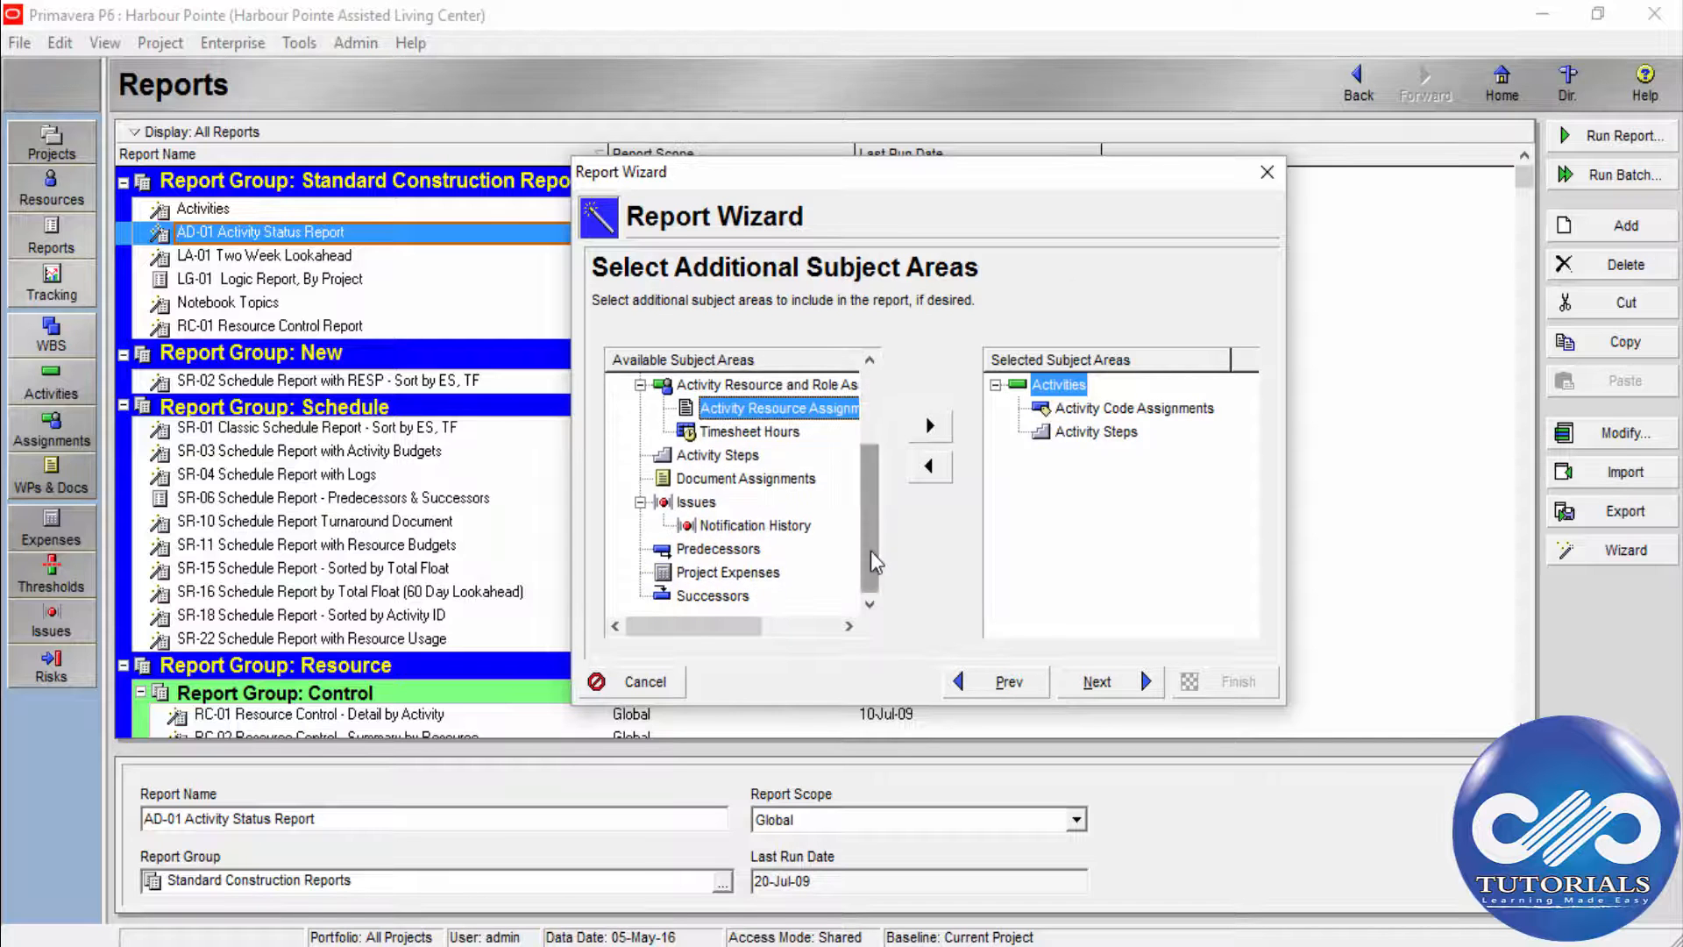
{"action": "left_click", "coordinate": [1097, 683]}
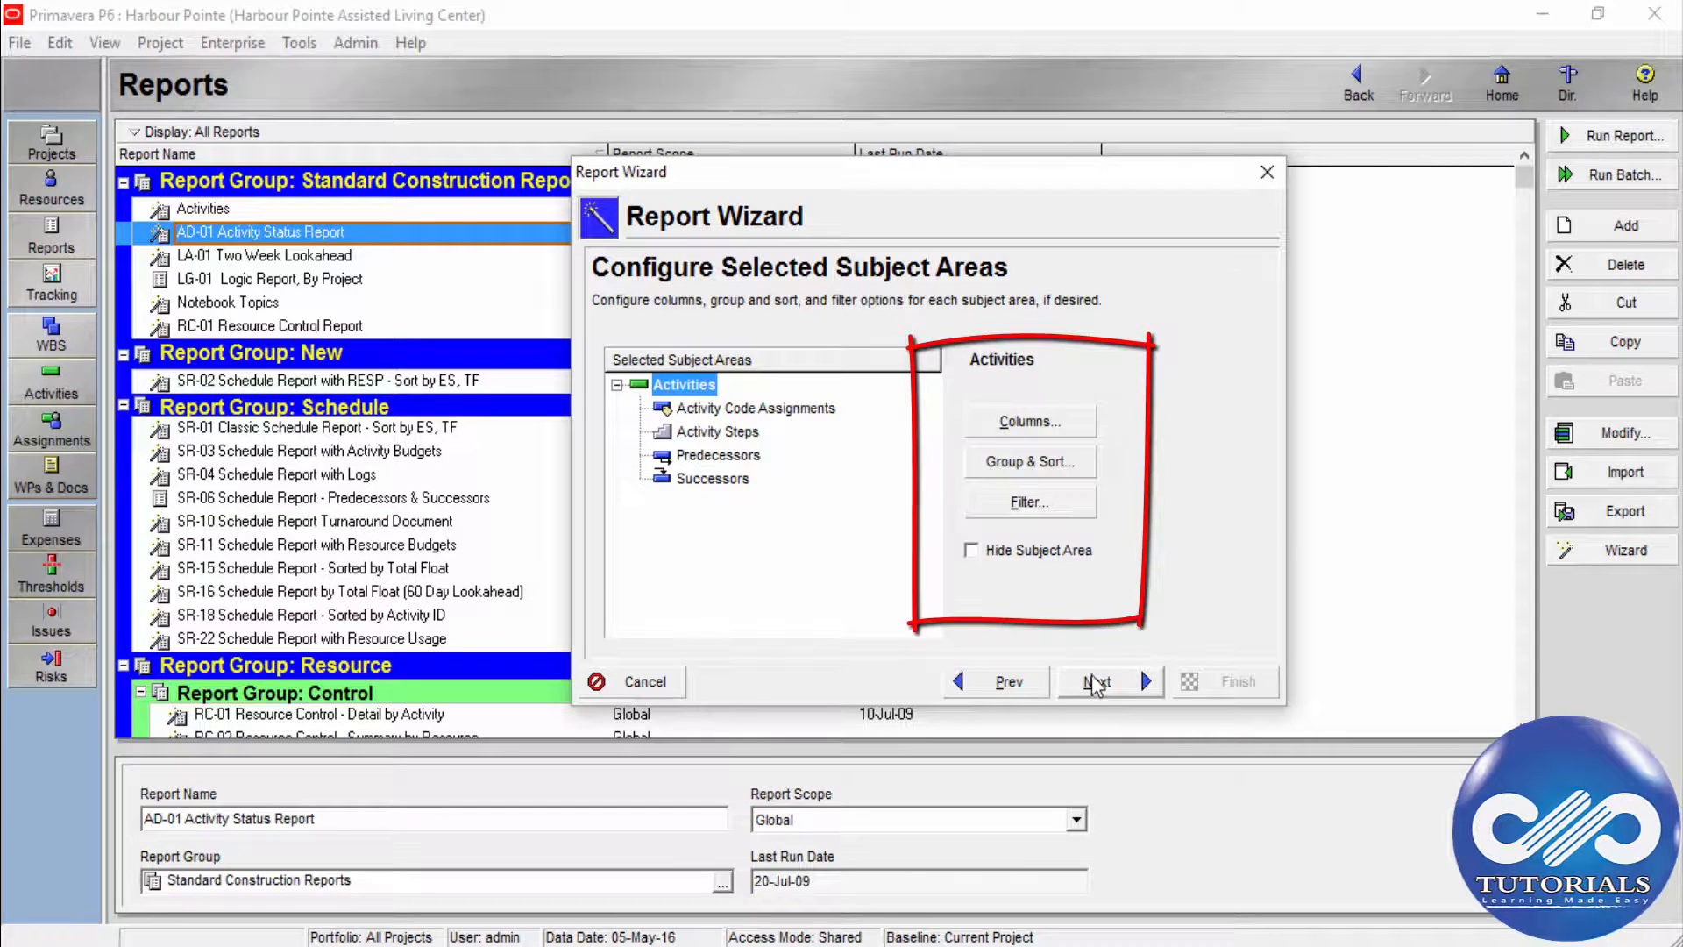
- Accept the remaining Report Wizard settings unchanged and save the new Activities report
{"action": "left_click", "coordinate": [1096, 684]}
{"action": "left_click", "coordinate": [1095, 683]}
{"action": "left_click", "coordinate": [1103, 684]}
{"action": "left_click", "coordinate": [1214, 682]}
{"action": "left_click", "coordinate": [781, 562]}
- Duplicate the AD-01 Activity Status Report within the Standard Construction Reports group
{"action": "key", "text": "ctrl+c"}
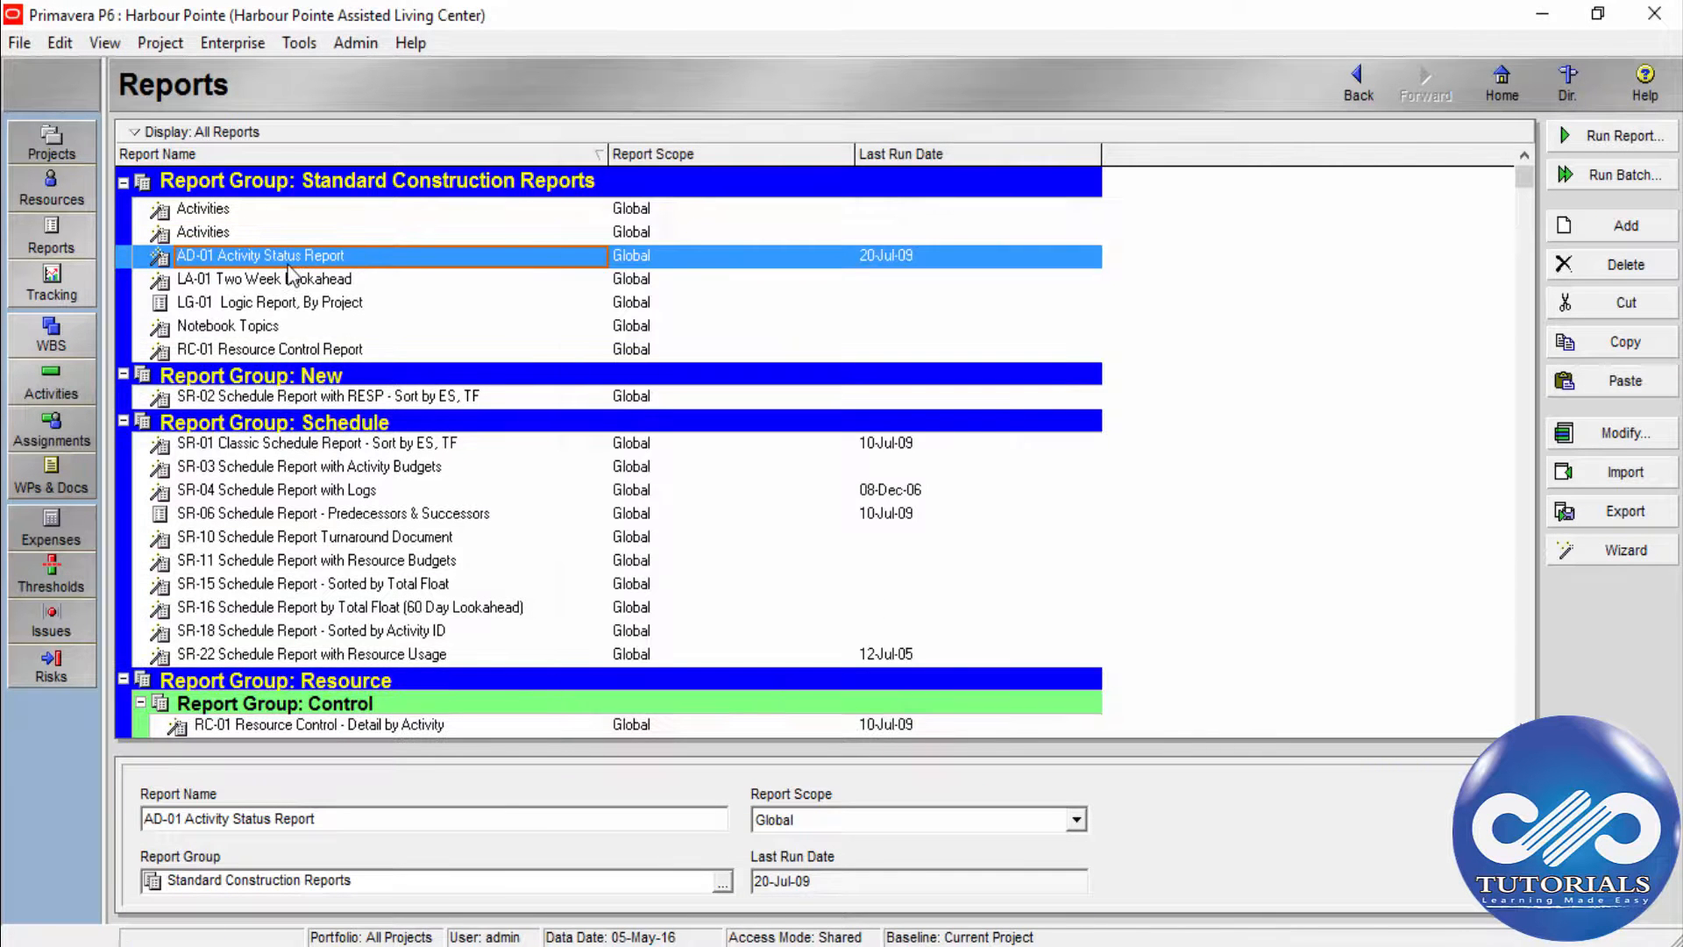
{"action": "key", "text": "ctrl+v"}
- Open the original AD-01 Activity Status Report in a maximized Report Editor and clear it to a blank report
{"action": "left_click", "coordinate": [323, 261]}
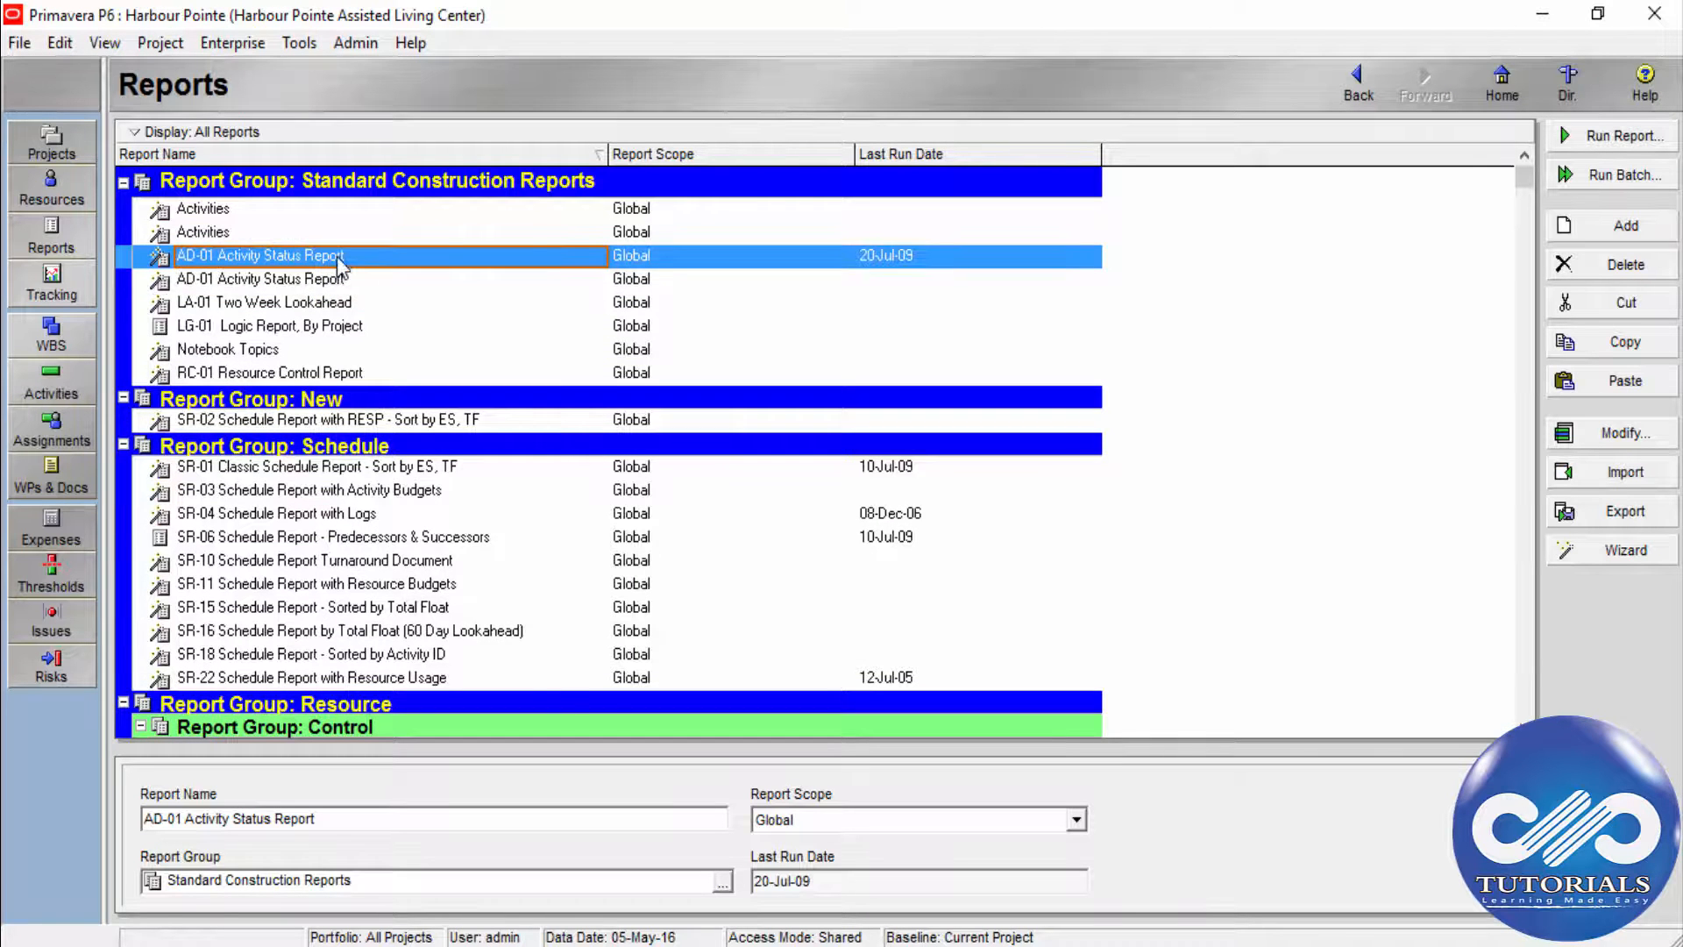
{"action": "right_click", "coordinate": [336, 257]}
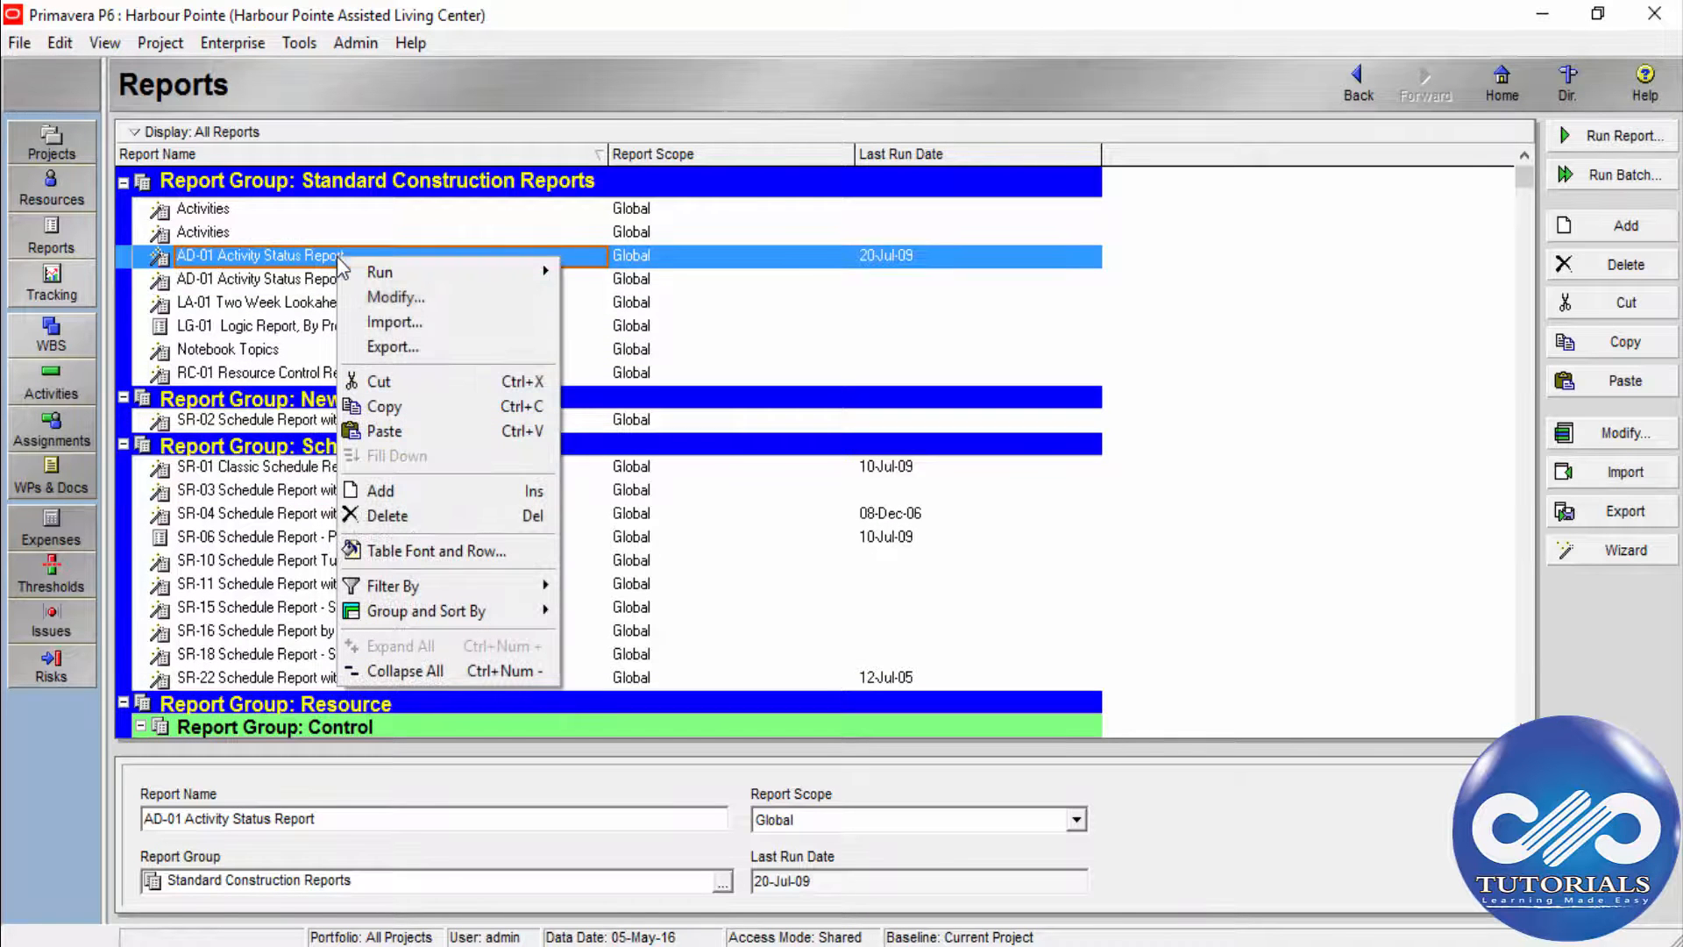
{"action": "left_click", "coordinate": [488, 298]}
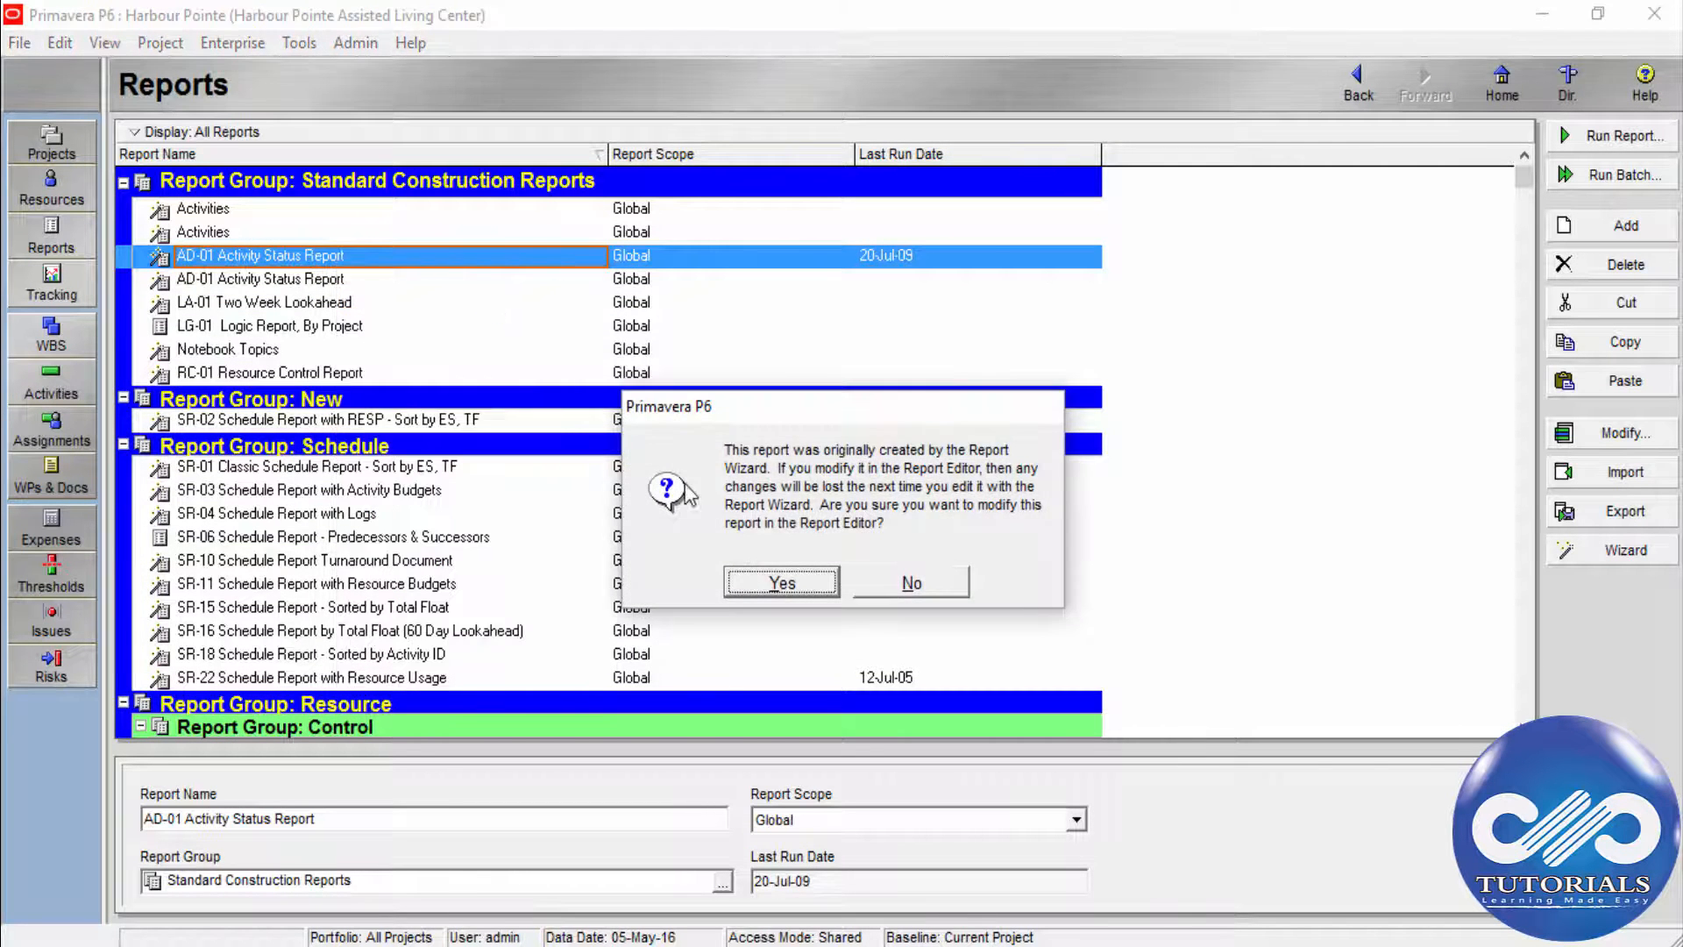
{"action": "left_click", "coordinate": [782, 583]}
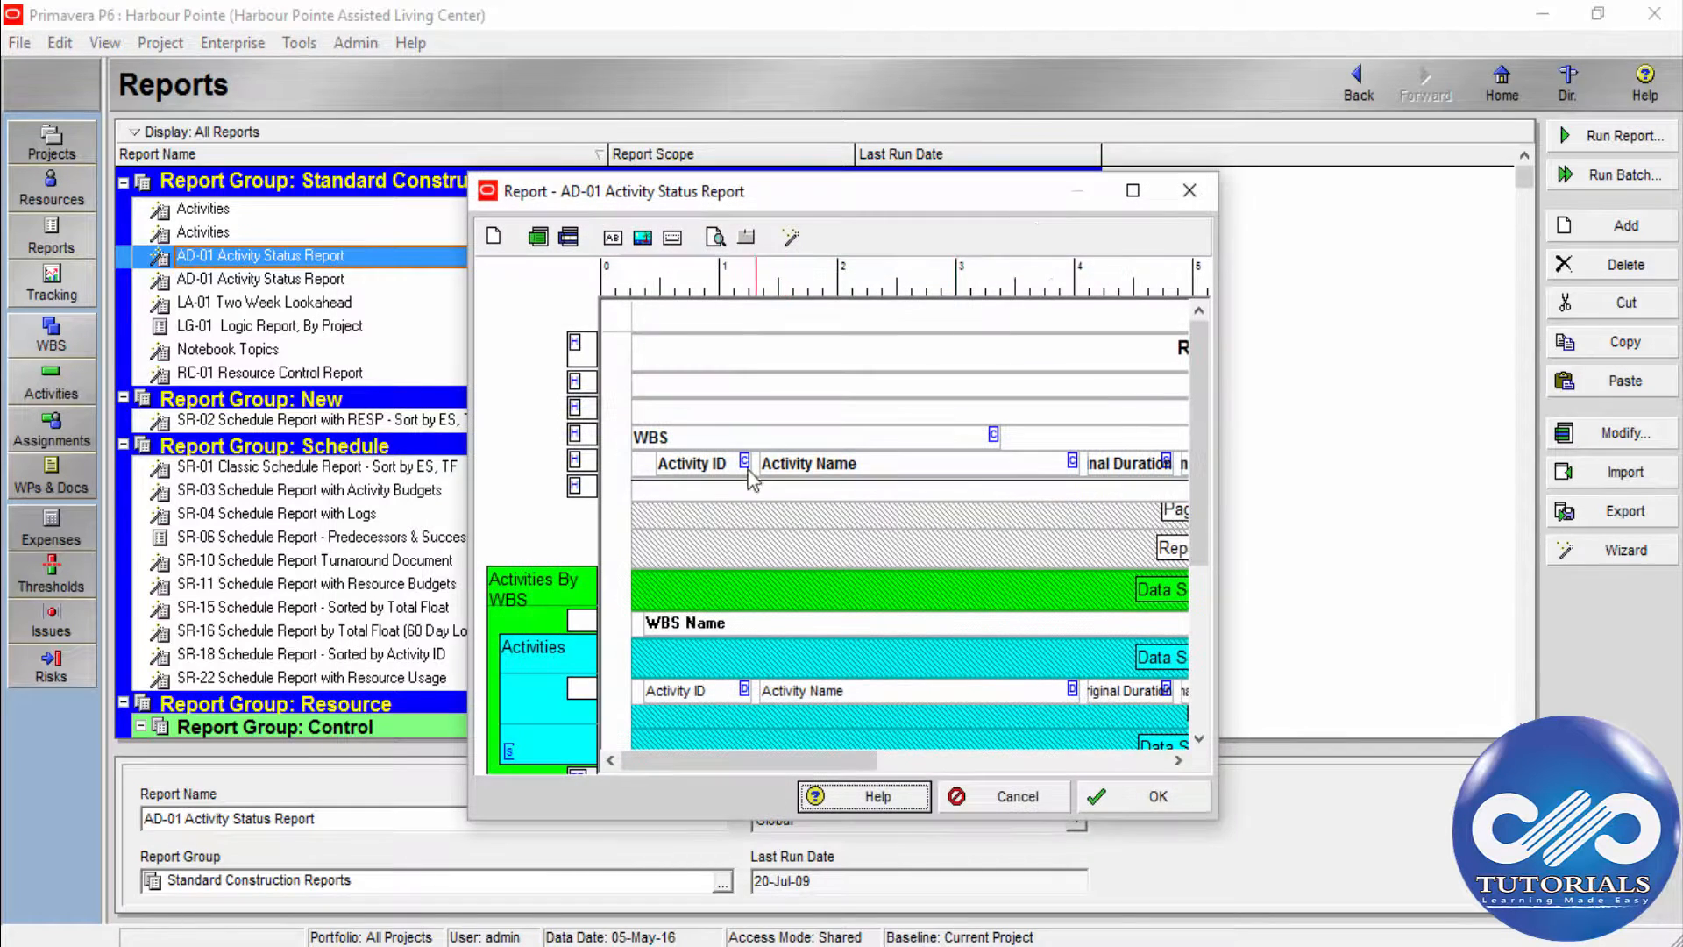
{"action": "left_click", "coordinate": [1134, 192]}
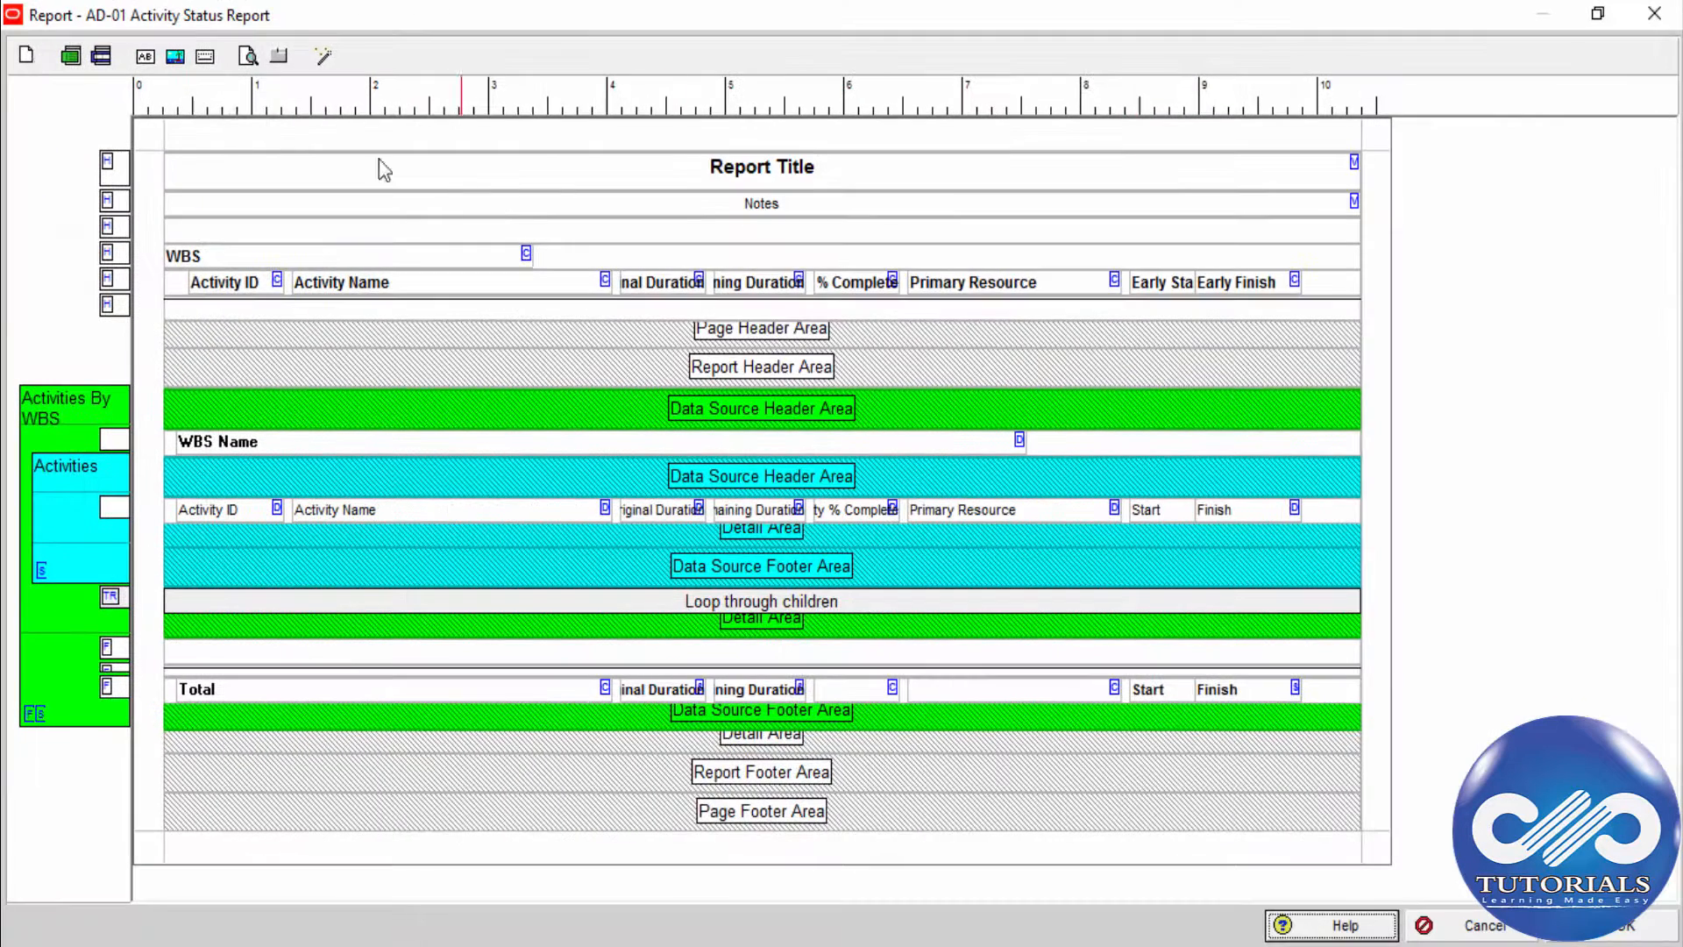
{"action": "left_click", "coordinate": [28, 56]}
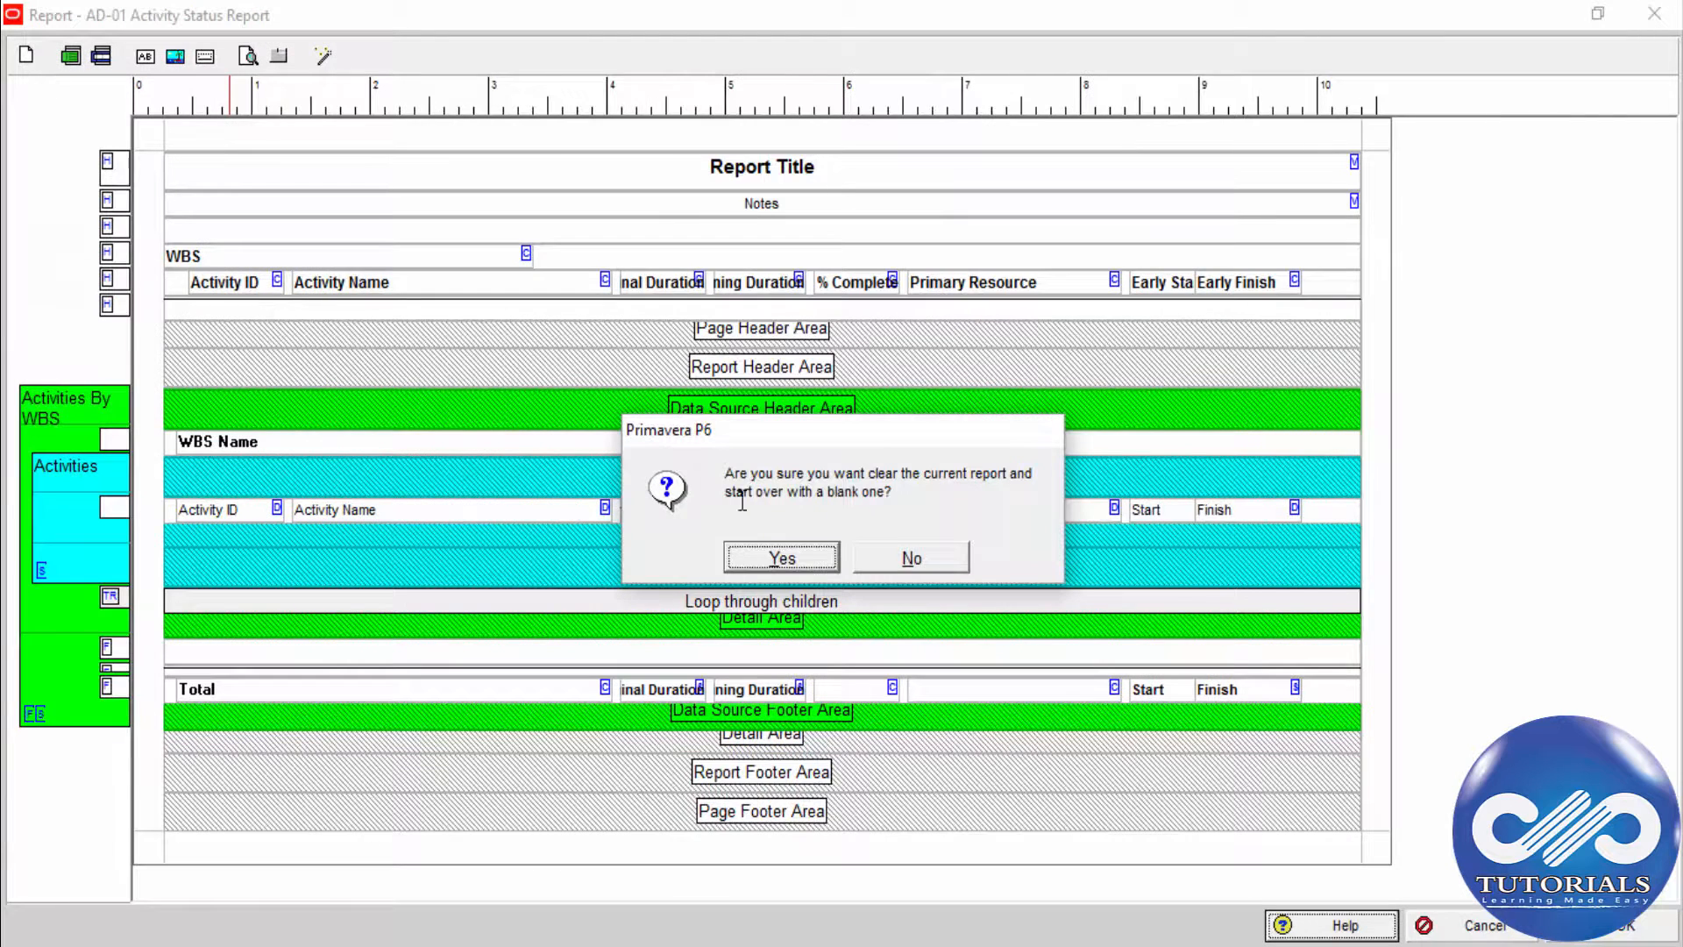
{"action": "left_click", "coordinate": [807, 556]}
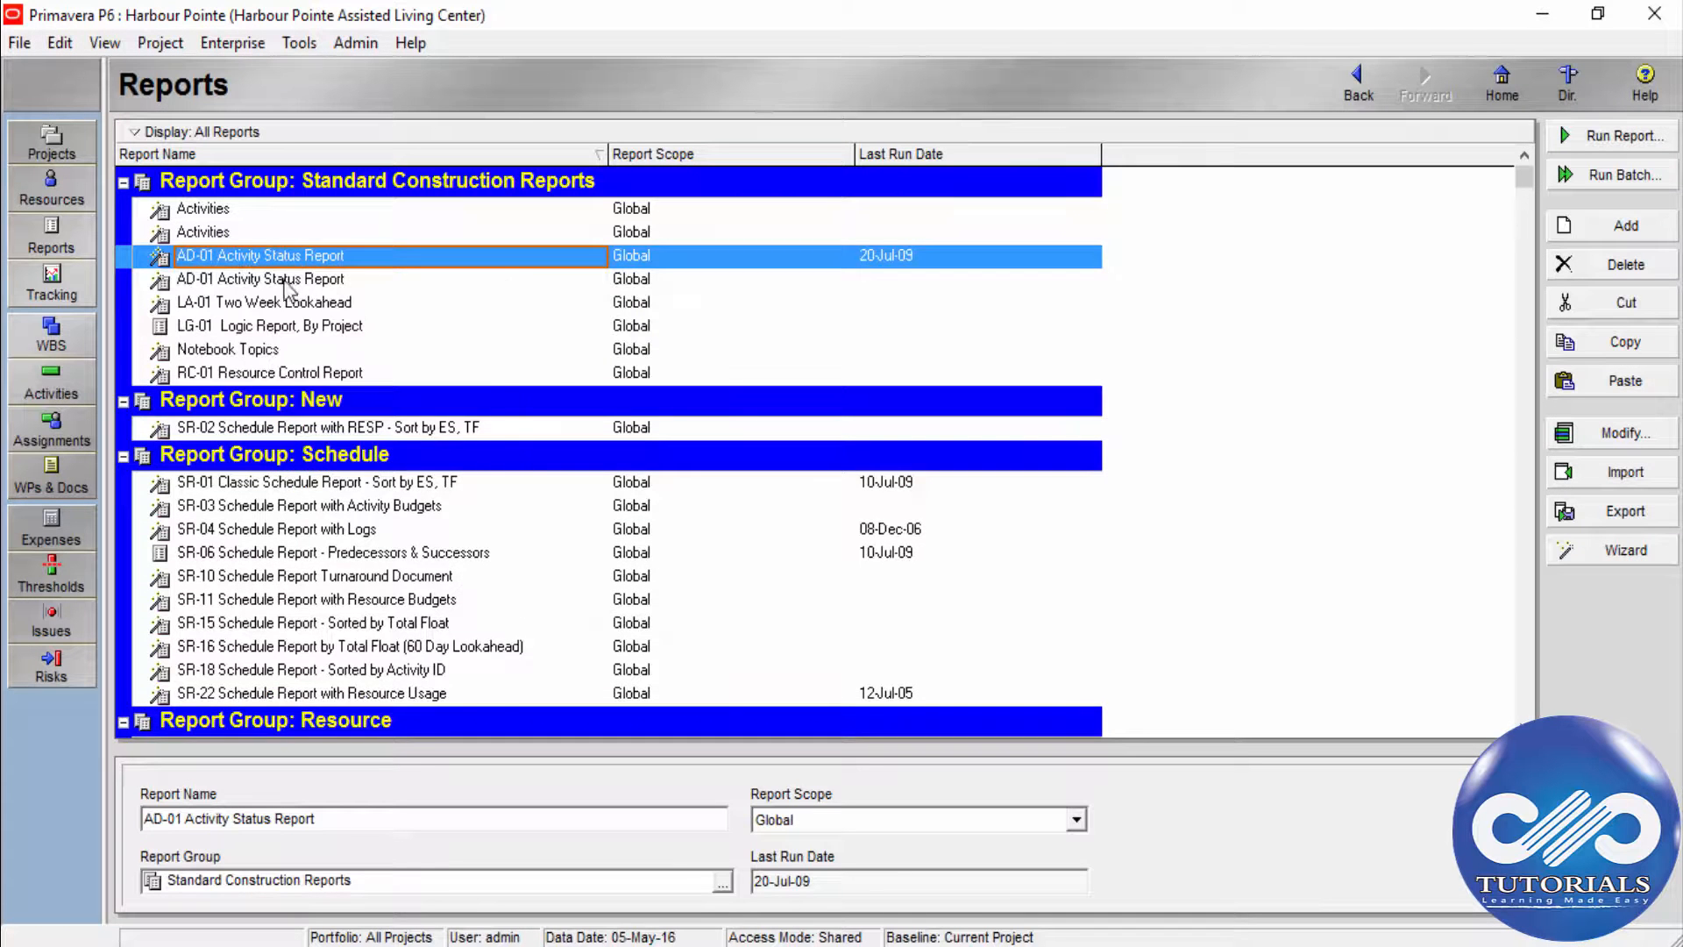
- Open the AD-01 Activity Status Report for editing in a maximized window and start it over as a blank report
{"action": "right_click", "coordinate": [285, 281]}
{"action": "left_click", "coordinate": [226, 323]}
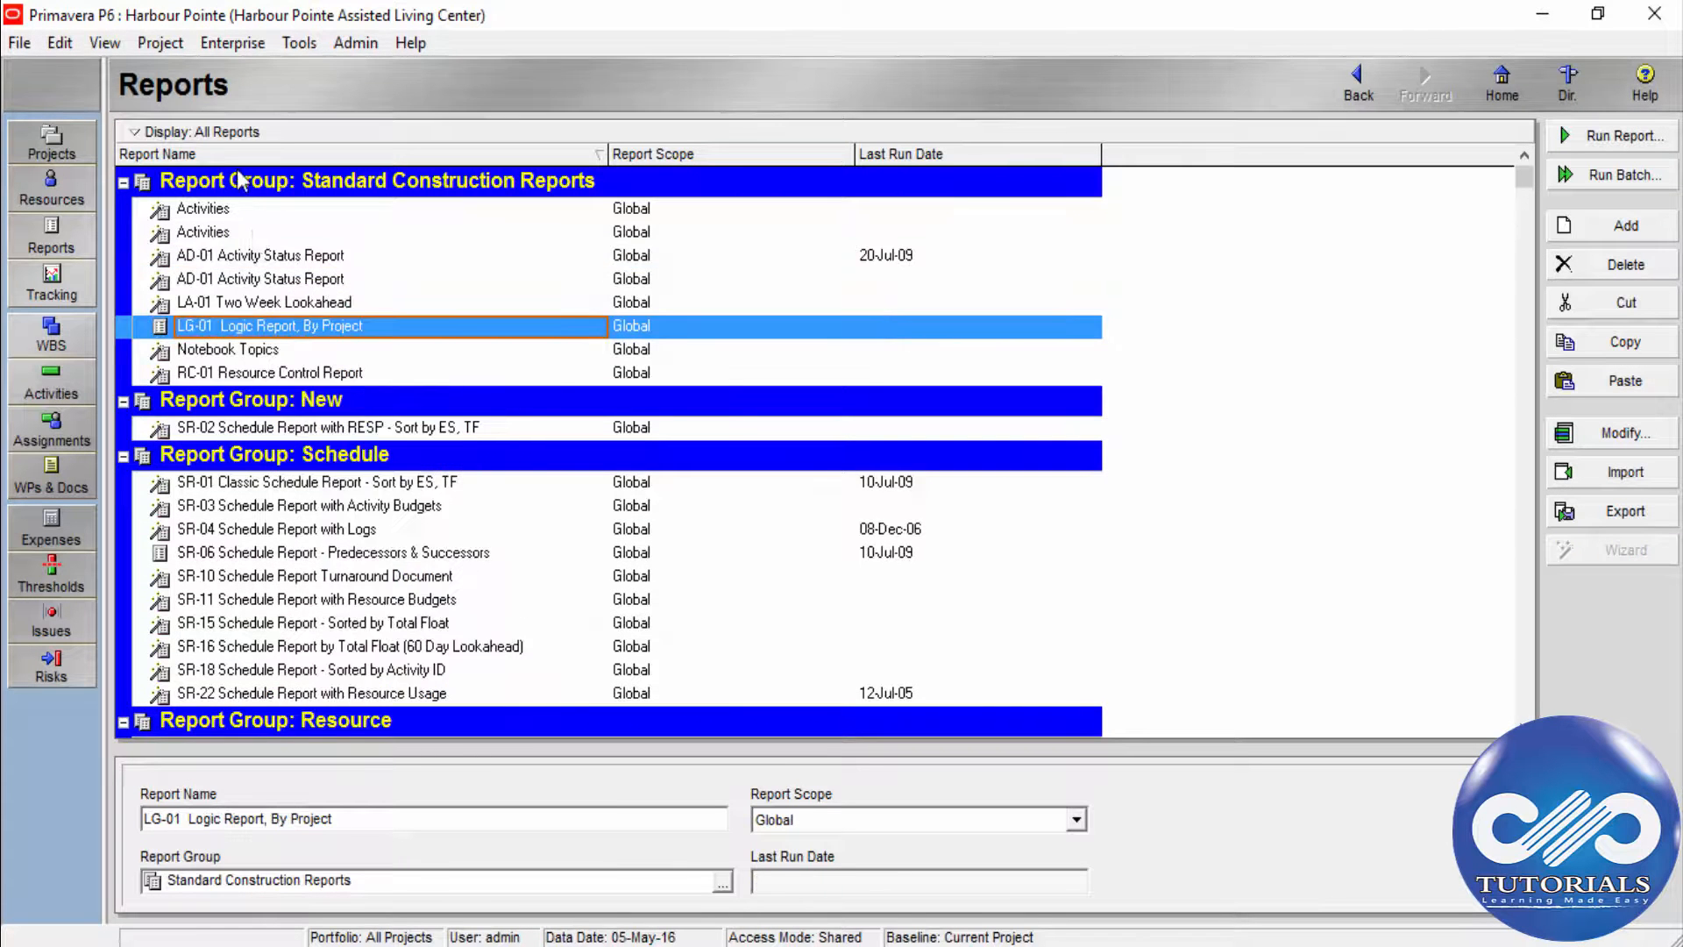
{"action": "double_click", "coordinate": [292, 257]}
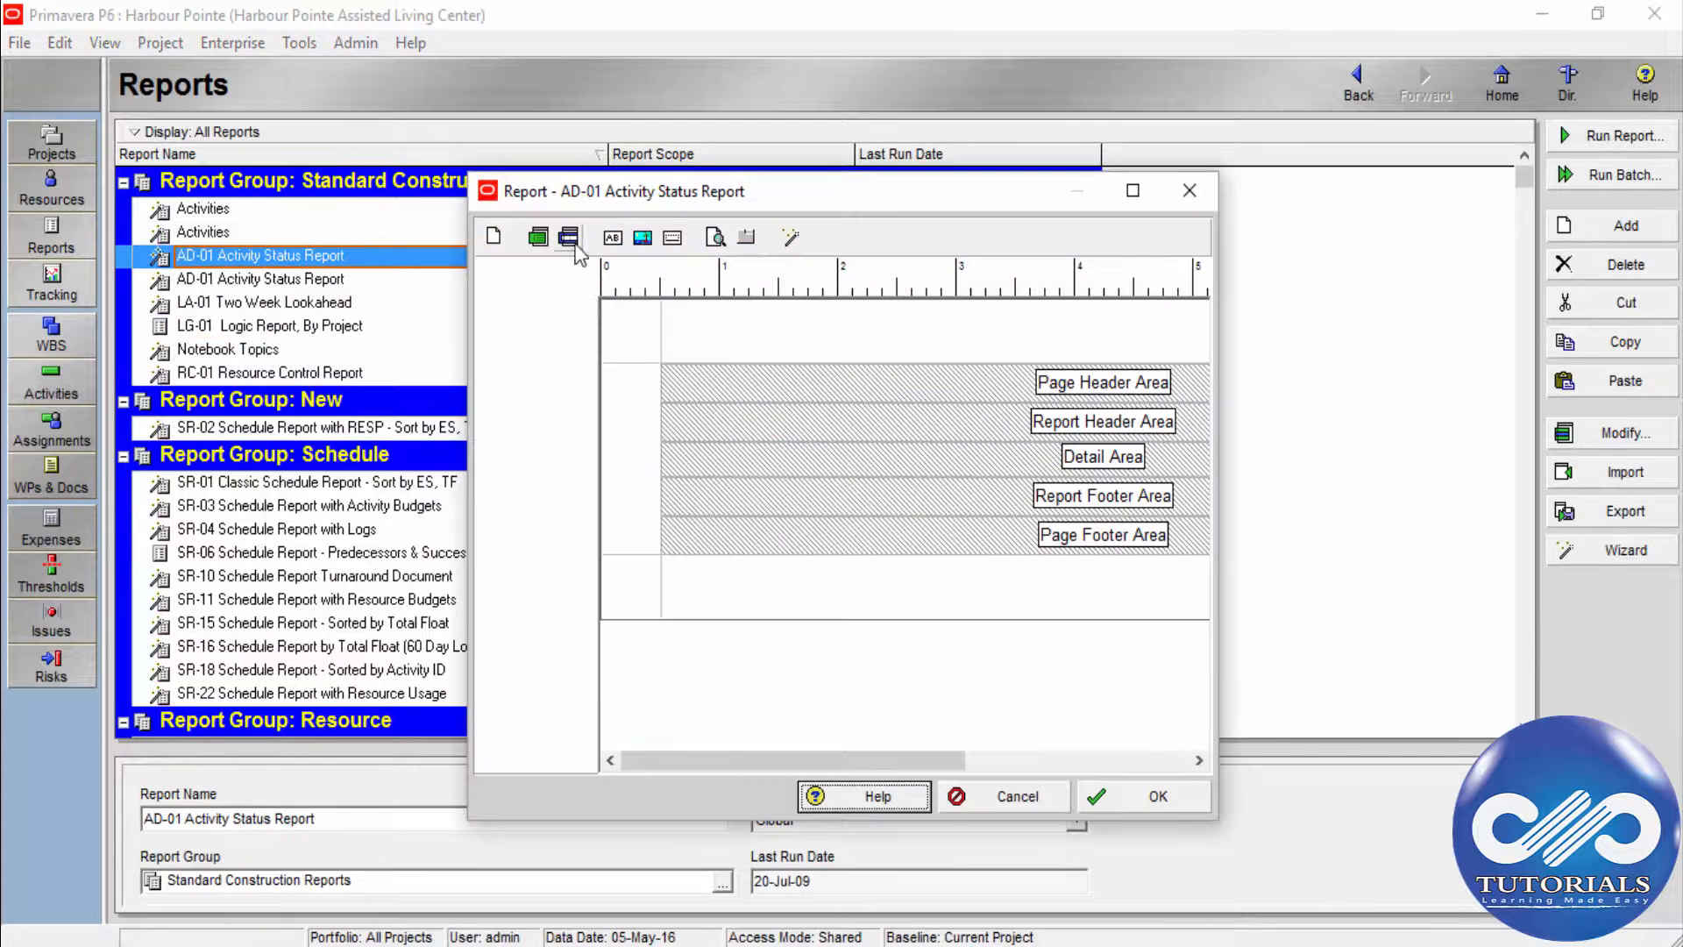
{"action": "left_click", "coordinate": [1132, 191]}
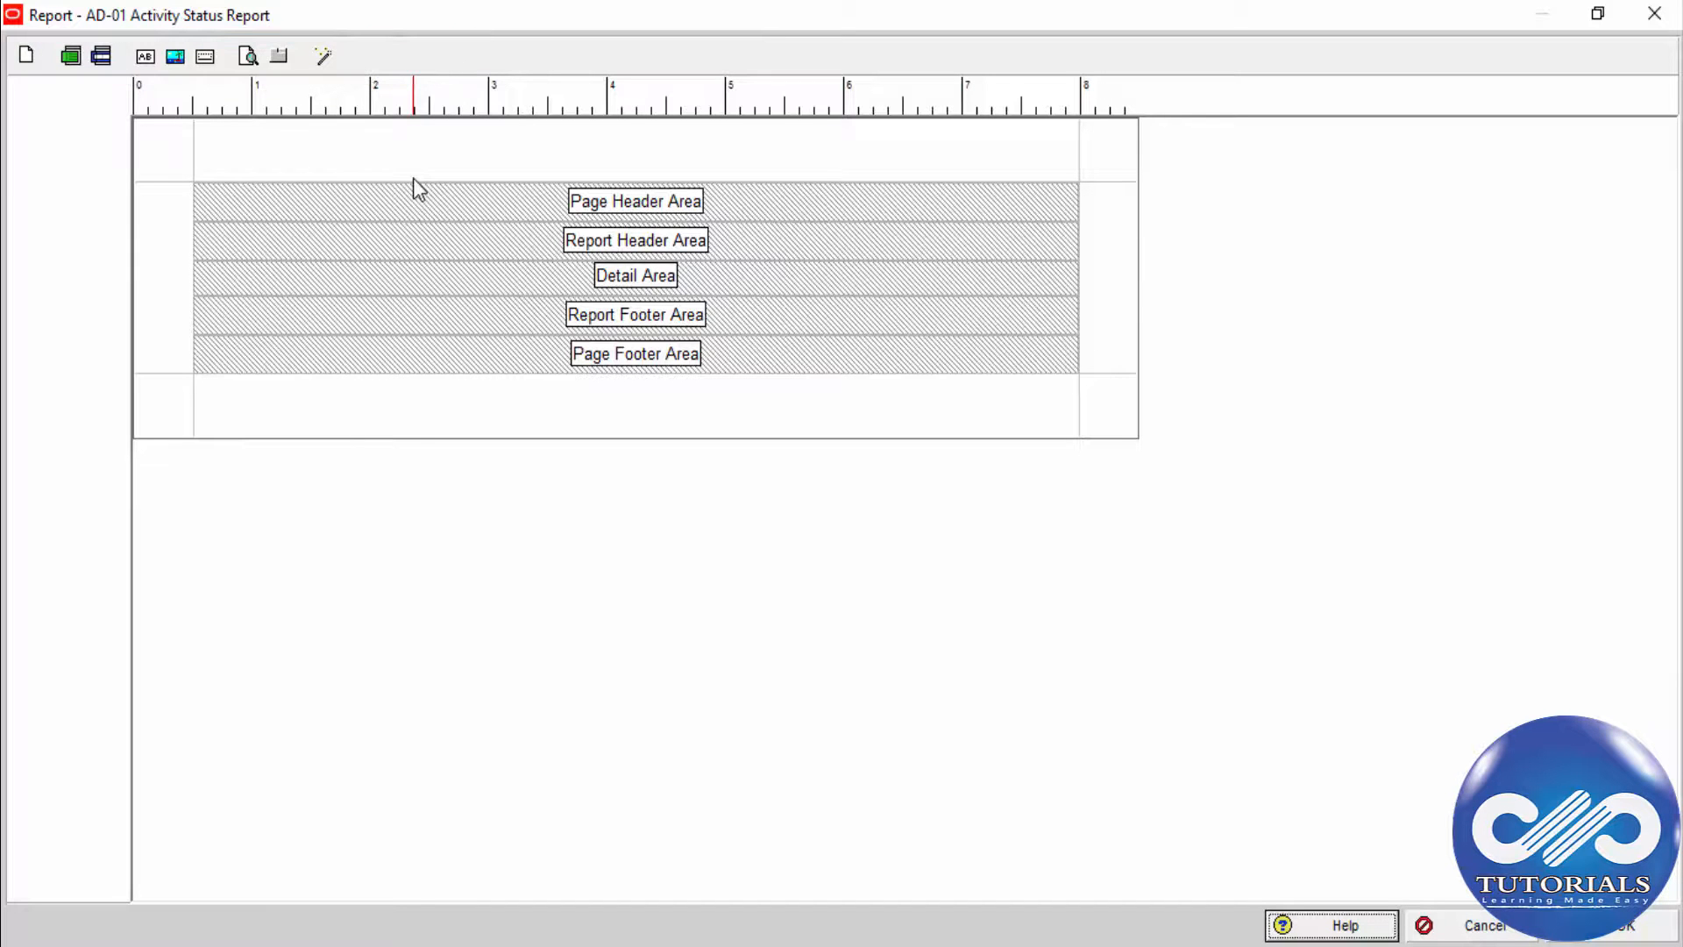
{"action": "left_click", "coordinate": [28, 57]}
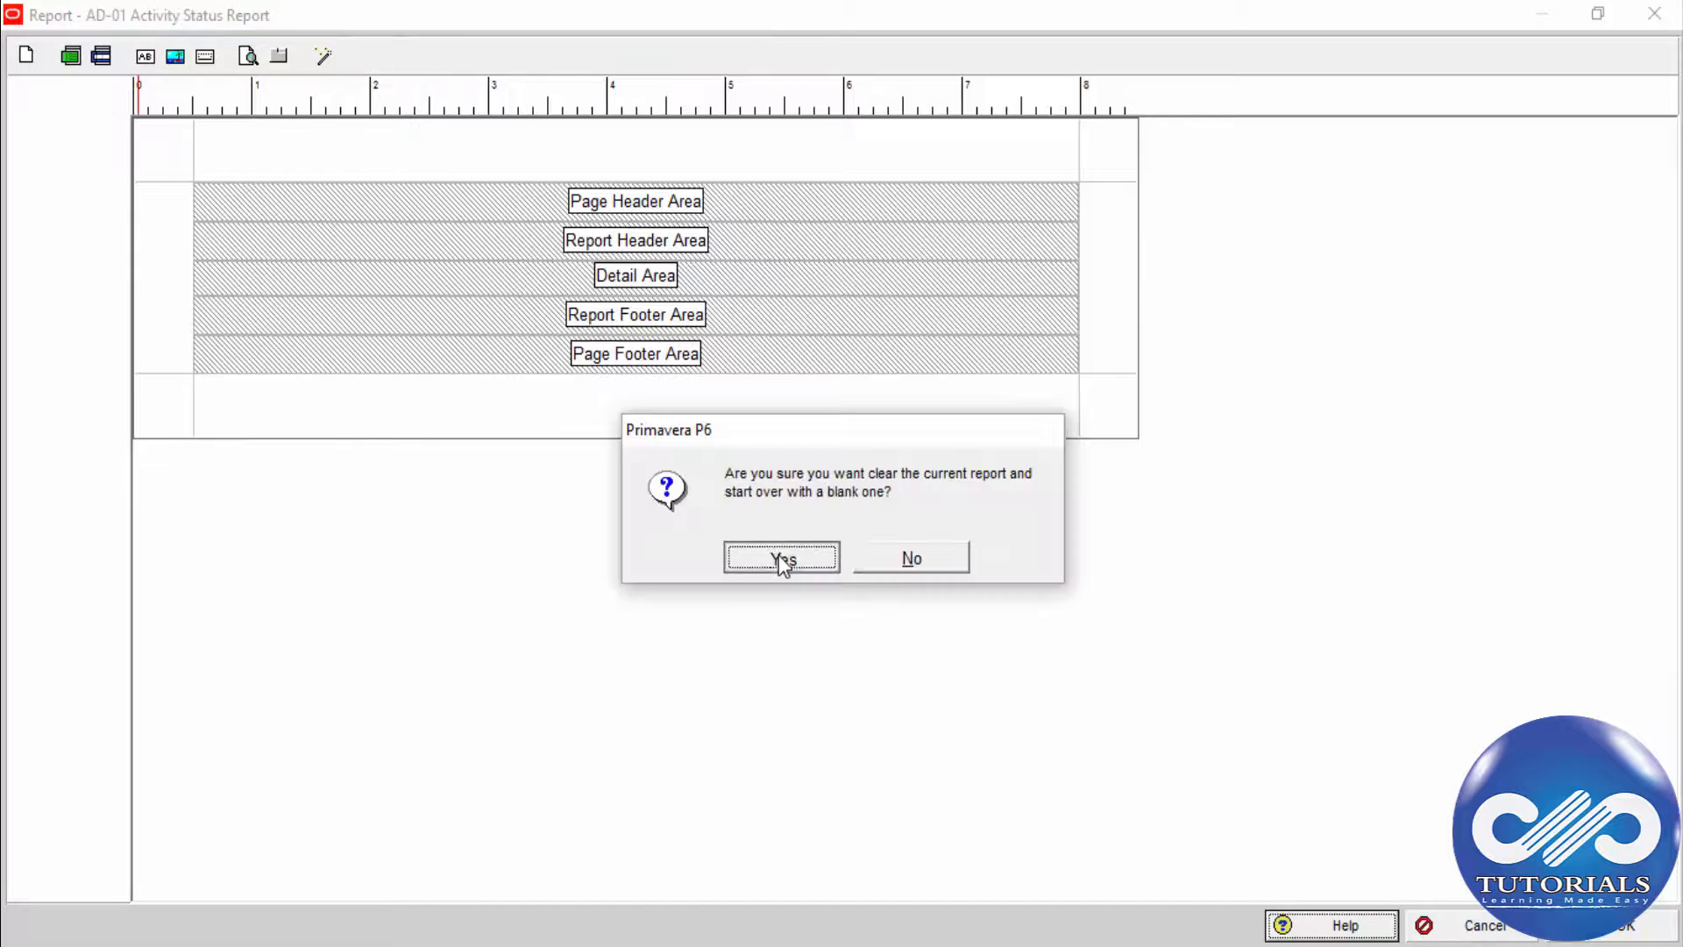
{"action": "left_click", "coordinate": [778, 558]}
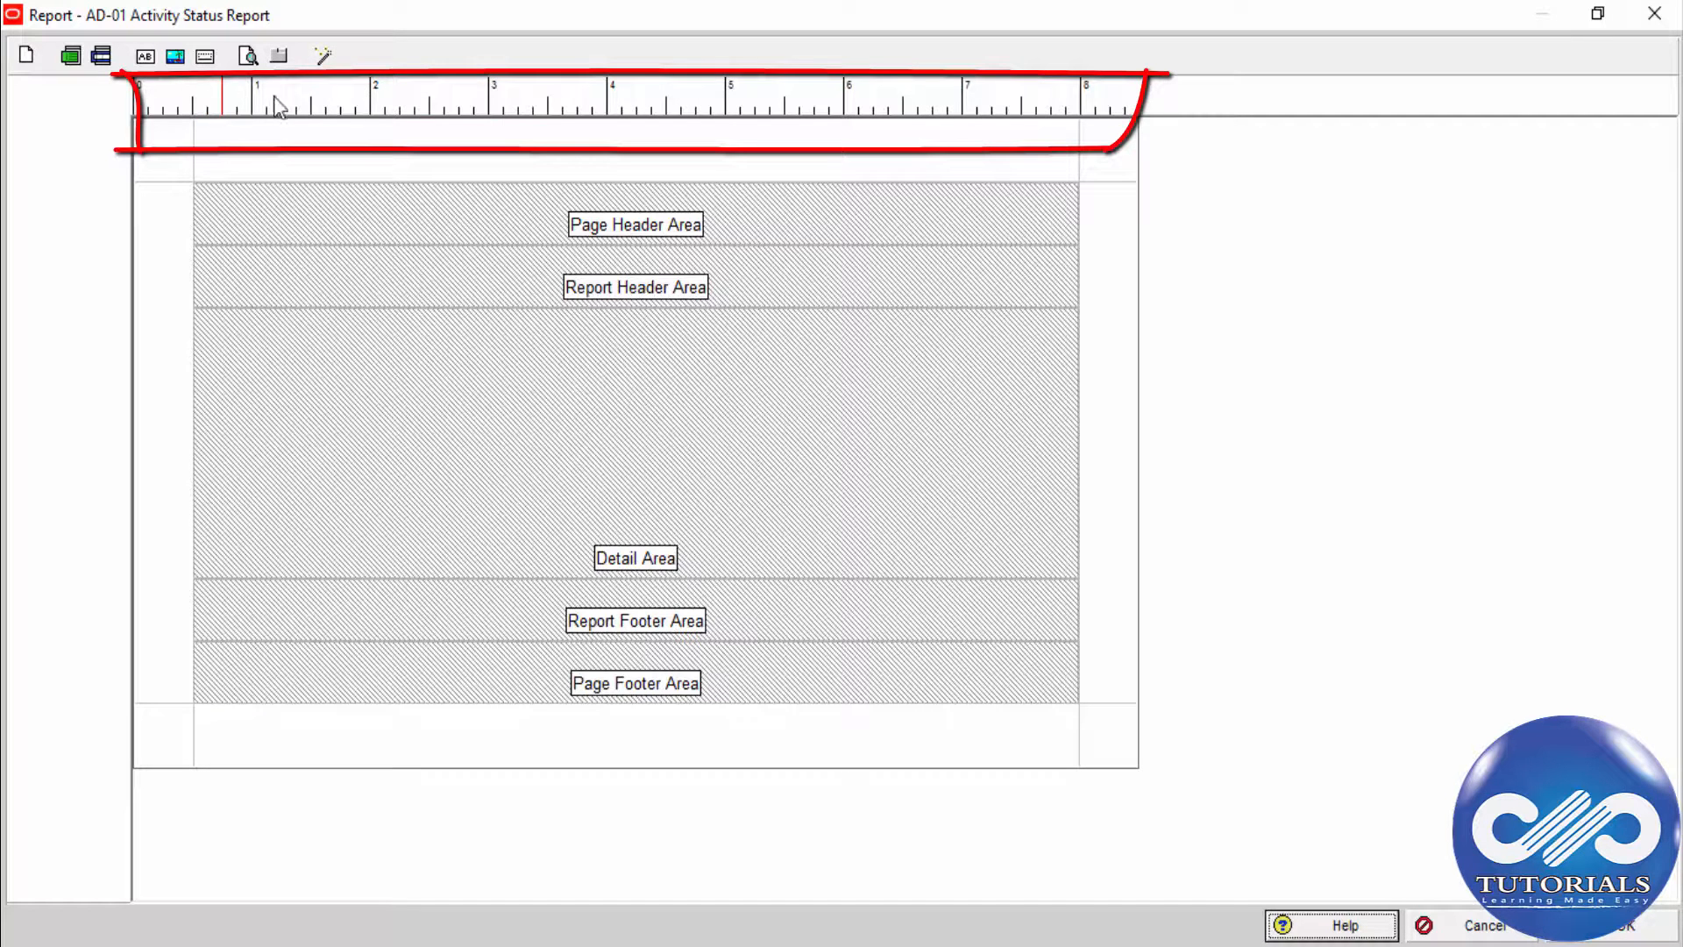
- Examine the header, detail and footer areas of the blank report, the Detail Area's available commands and the report properties
{"action": "left_click", "coordinate": [719, 156]}
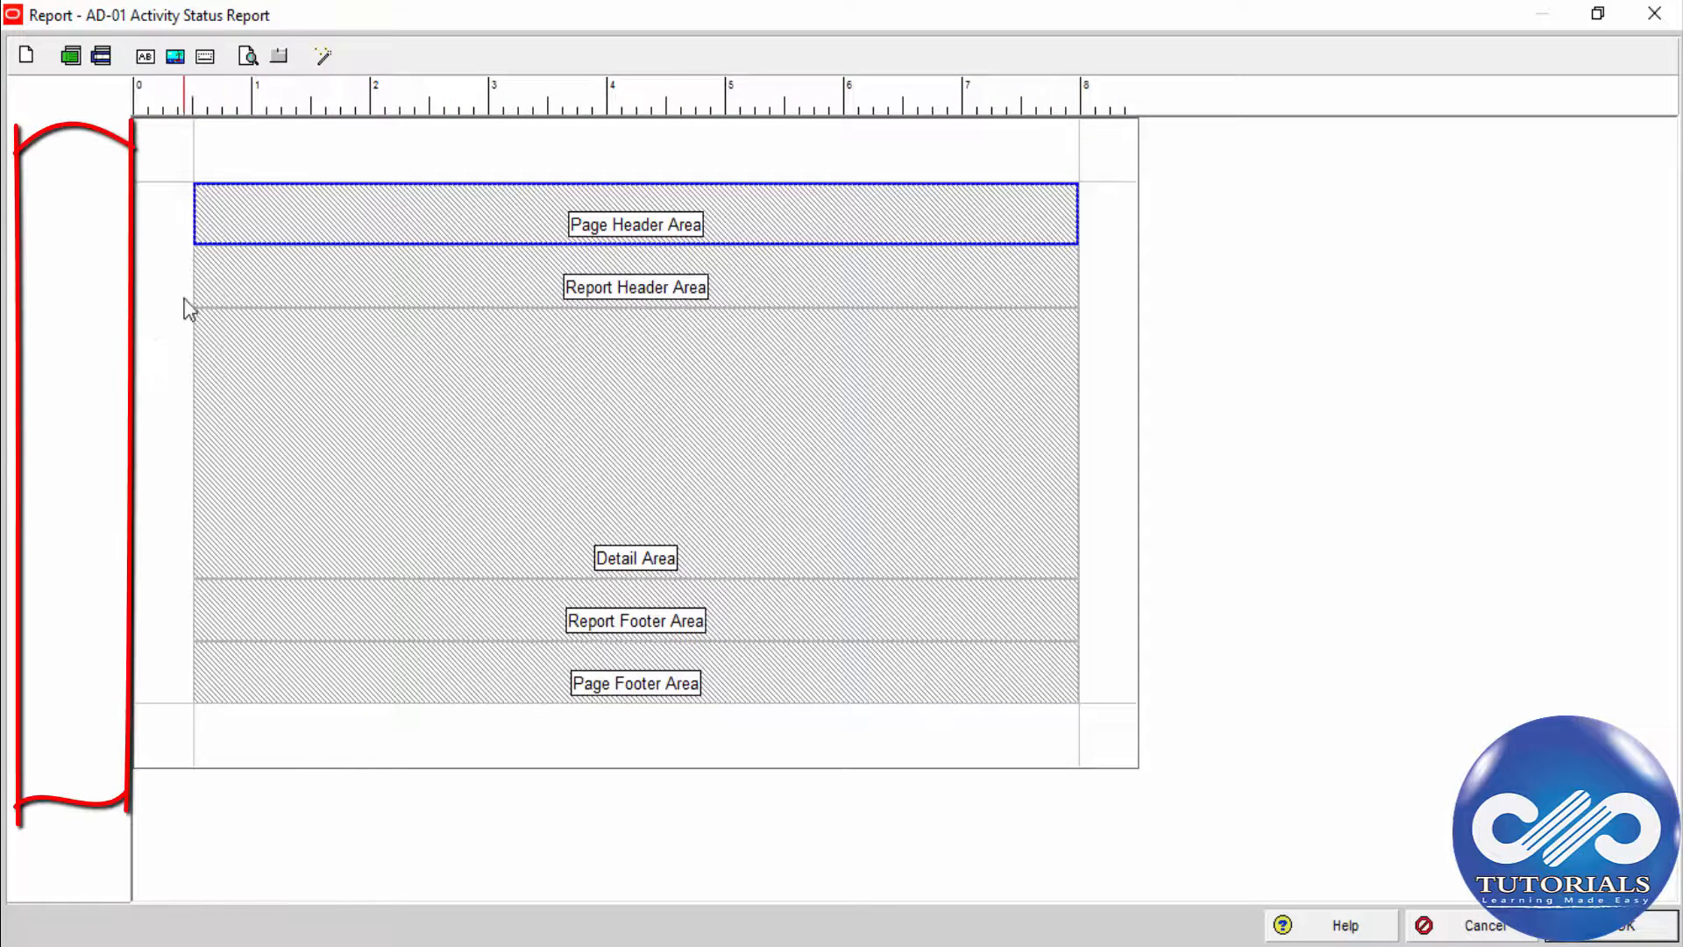
{"action": "left_click", "coordinate": [226, 292]}
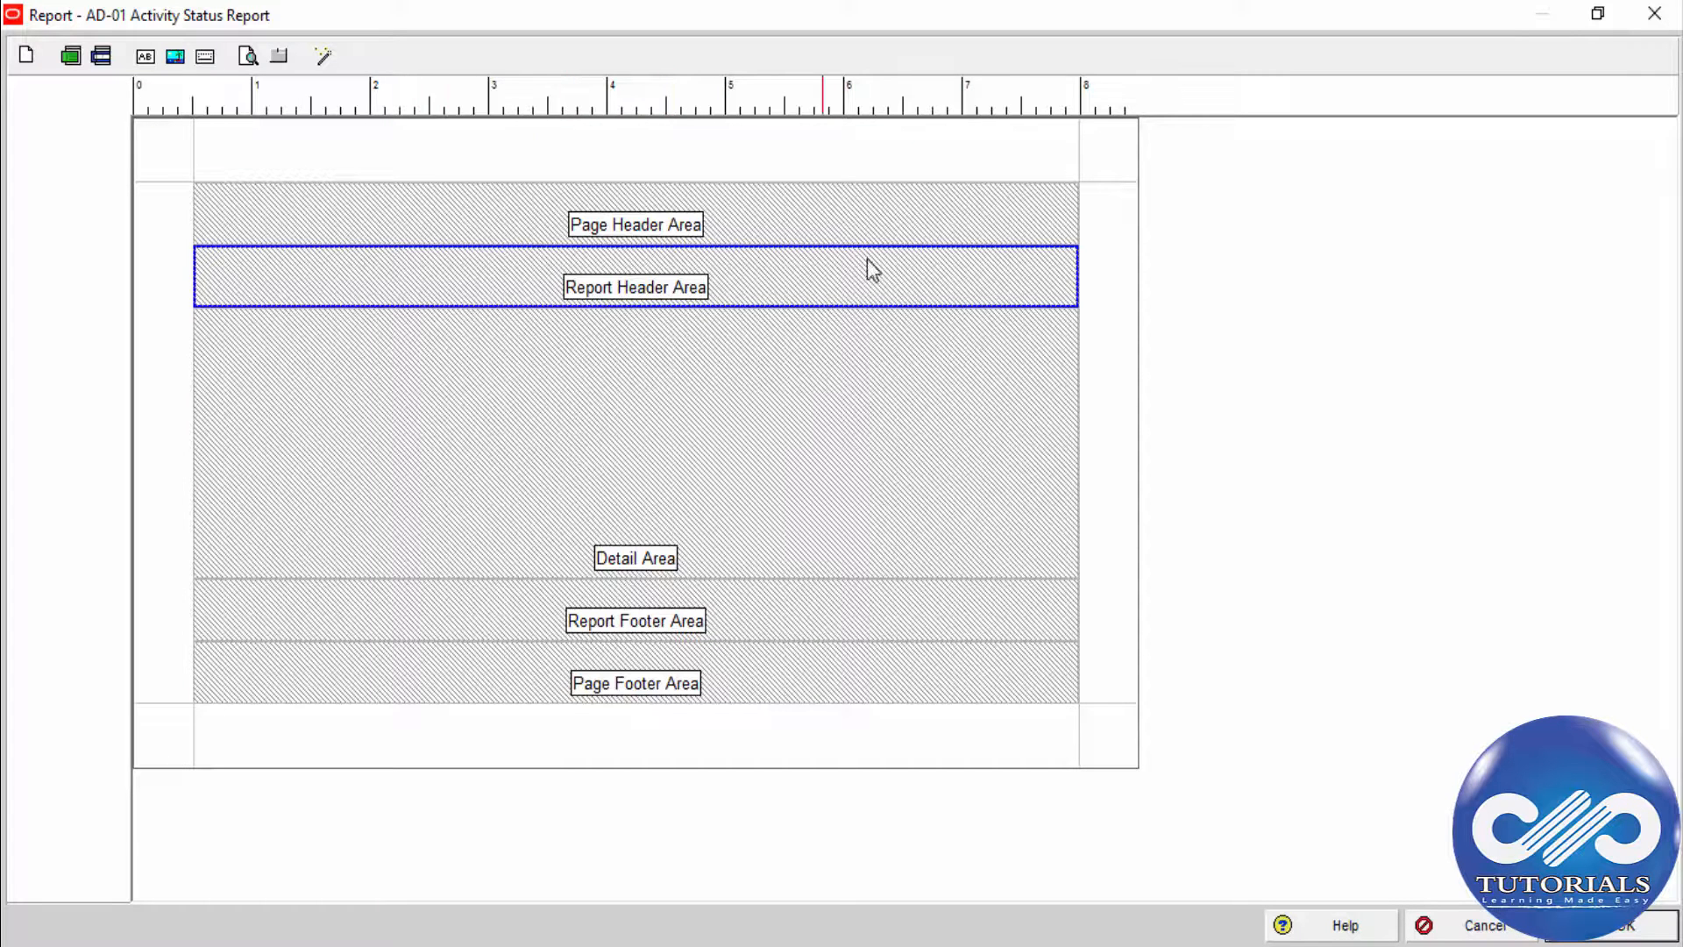
{"action": "left_click", "coordinate": [347, 408]}
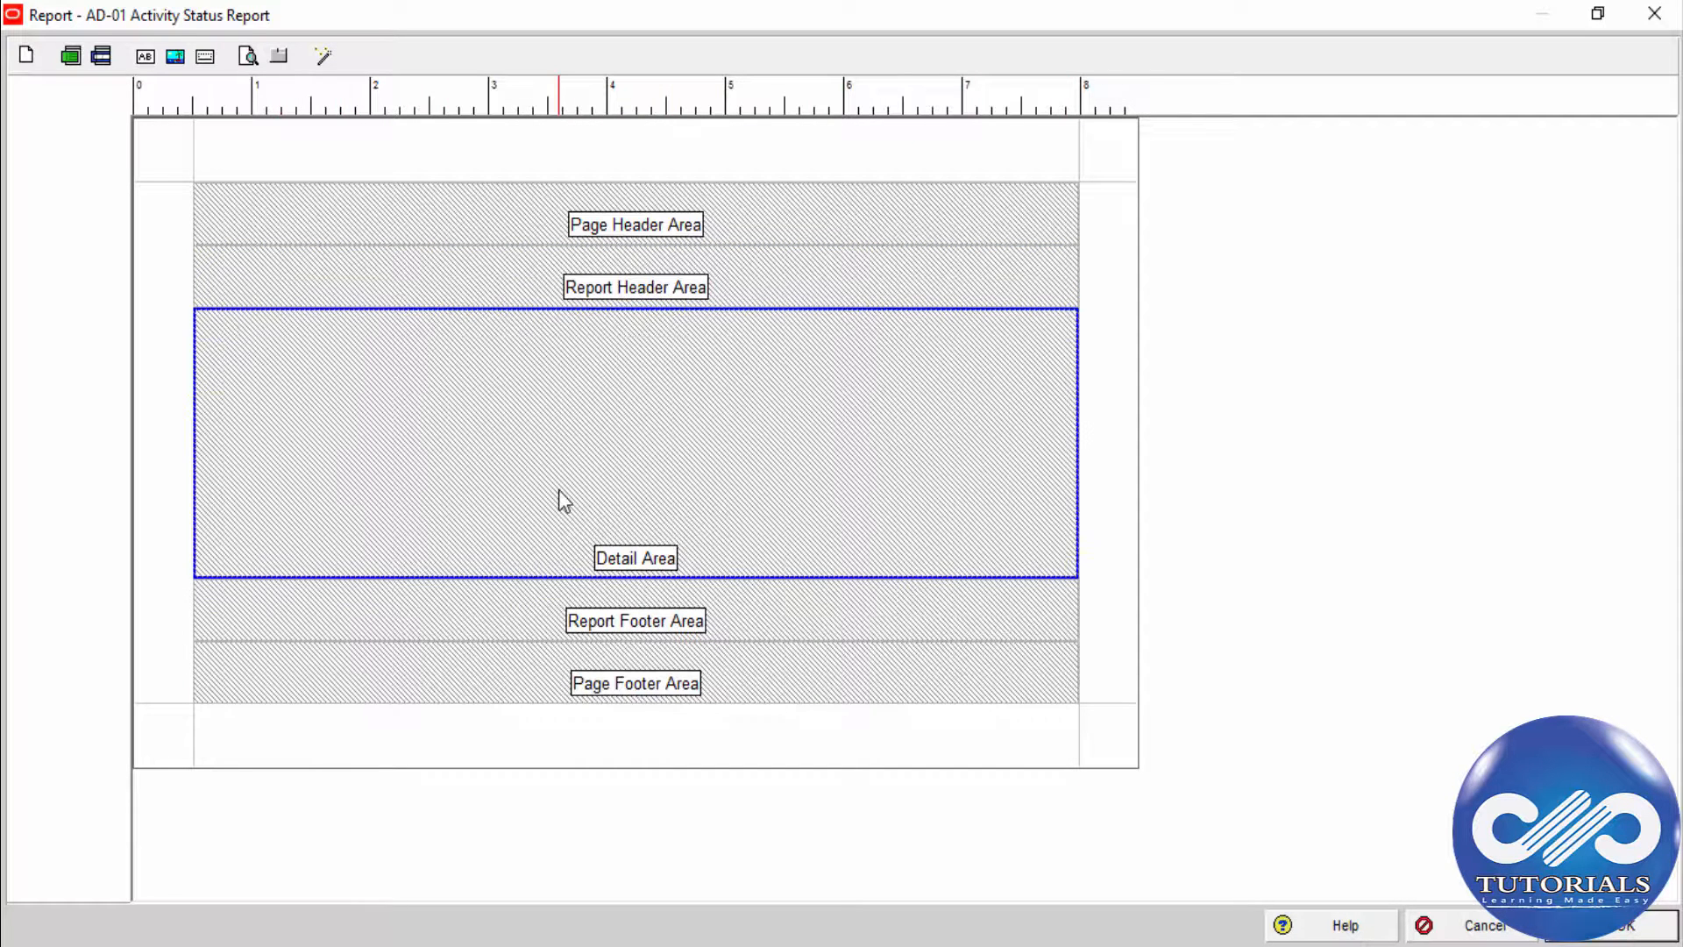
{"action": "right_click", "coordinate": [545, 454]}
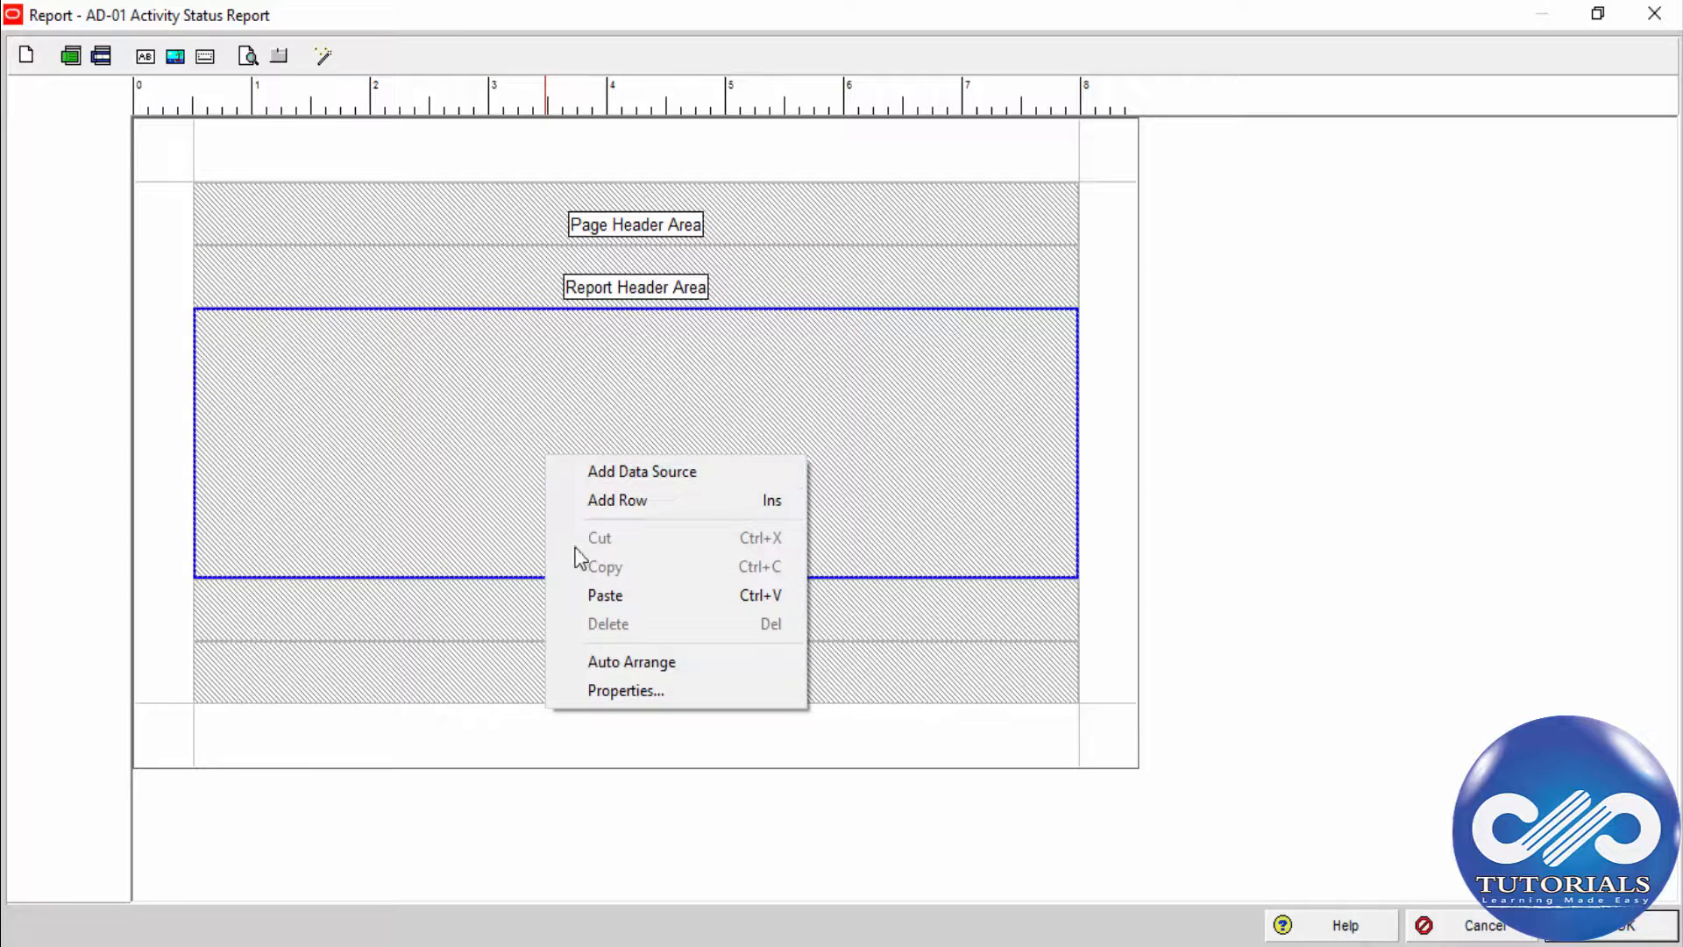
{"action": "left_click", "coordinate": [436, 442]}
{"action": "left_click", "coordinate": [472, 613]}
{"action": "double_click", "coordinate": [464, 613]}
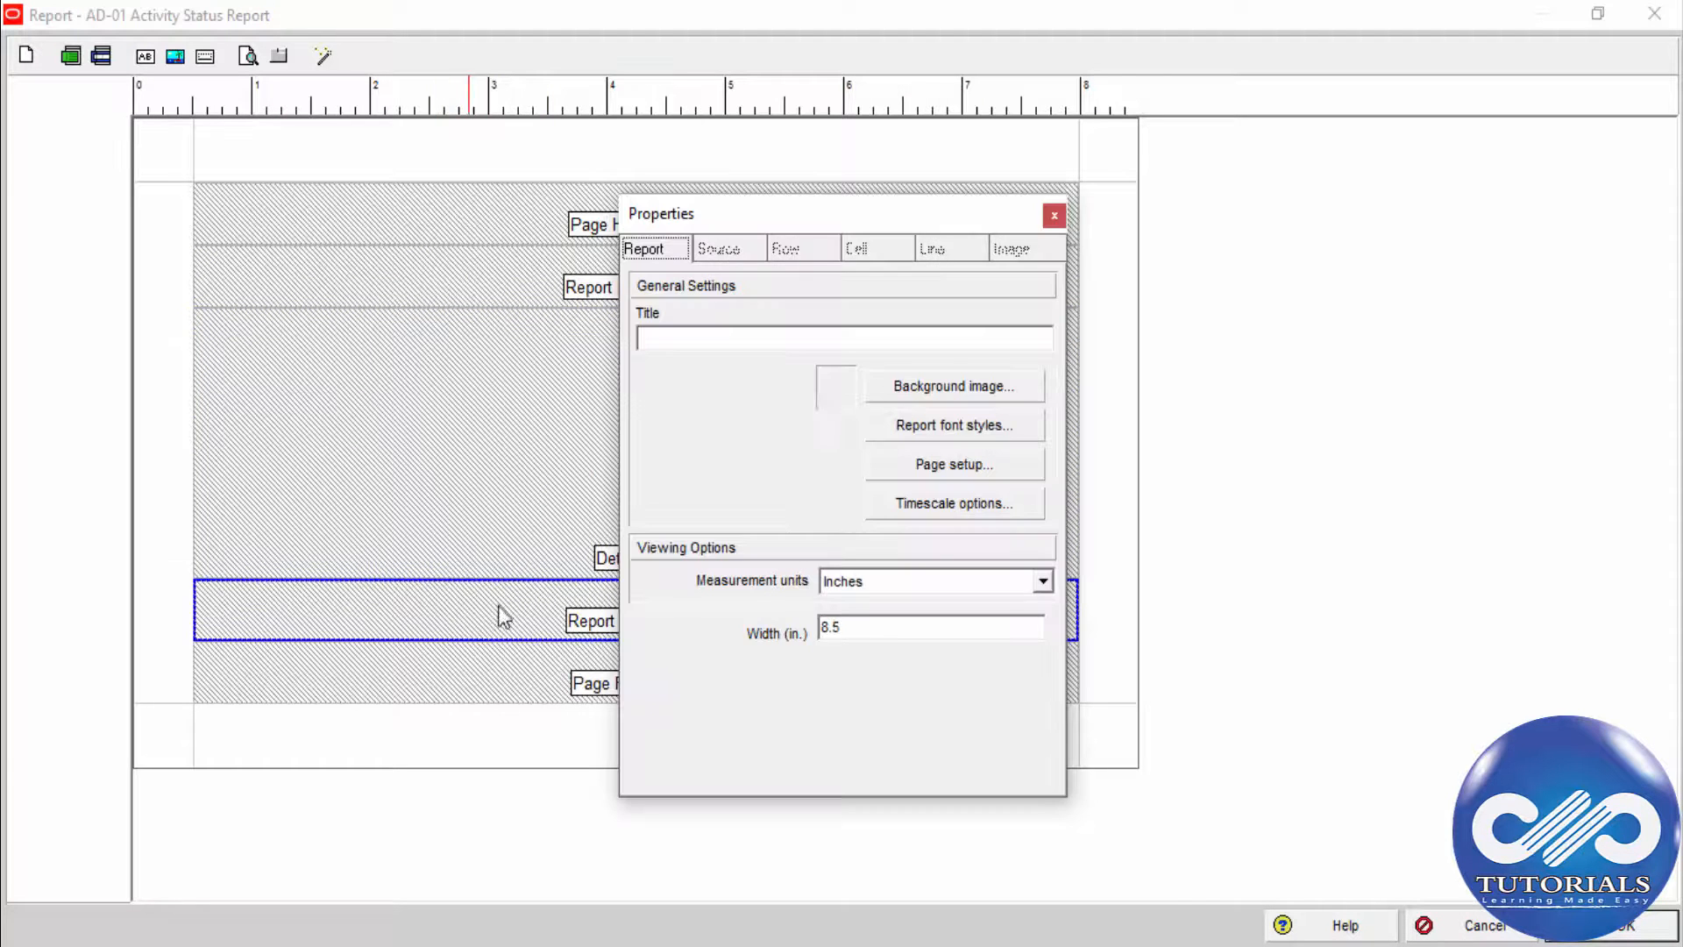
{"action": "left_click", "coordinate": [1051, 216]}
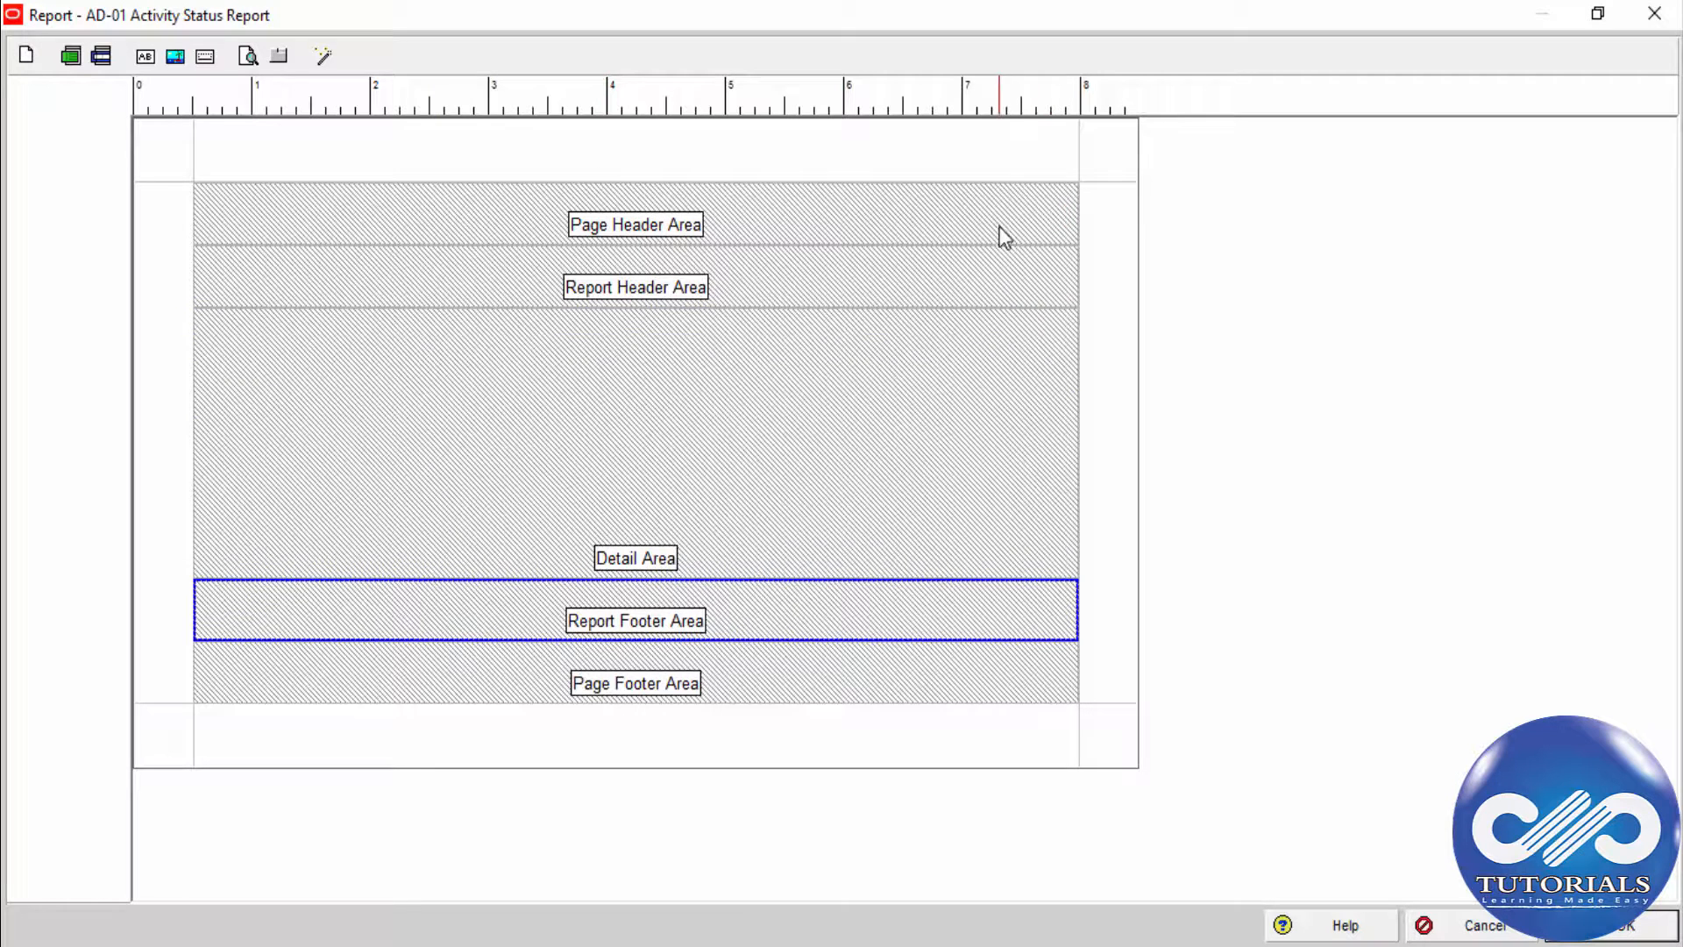
- Add an empty row to the Detail Area and delete it again
{"action": "left_click", "coordinate": [497, 391]}
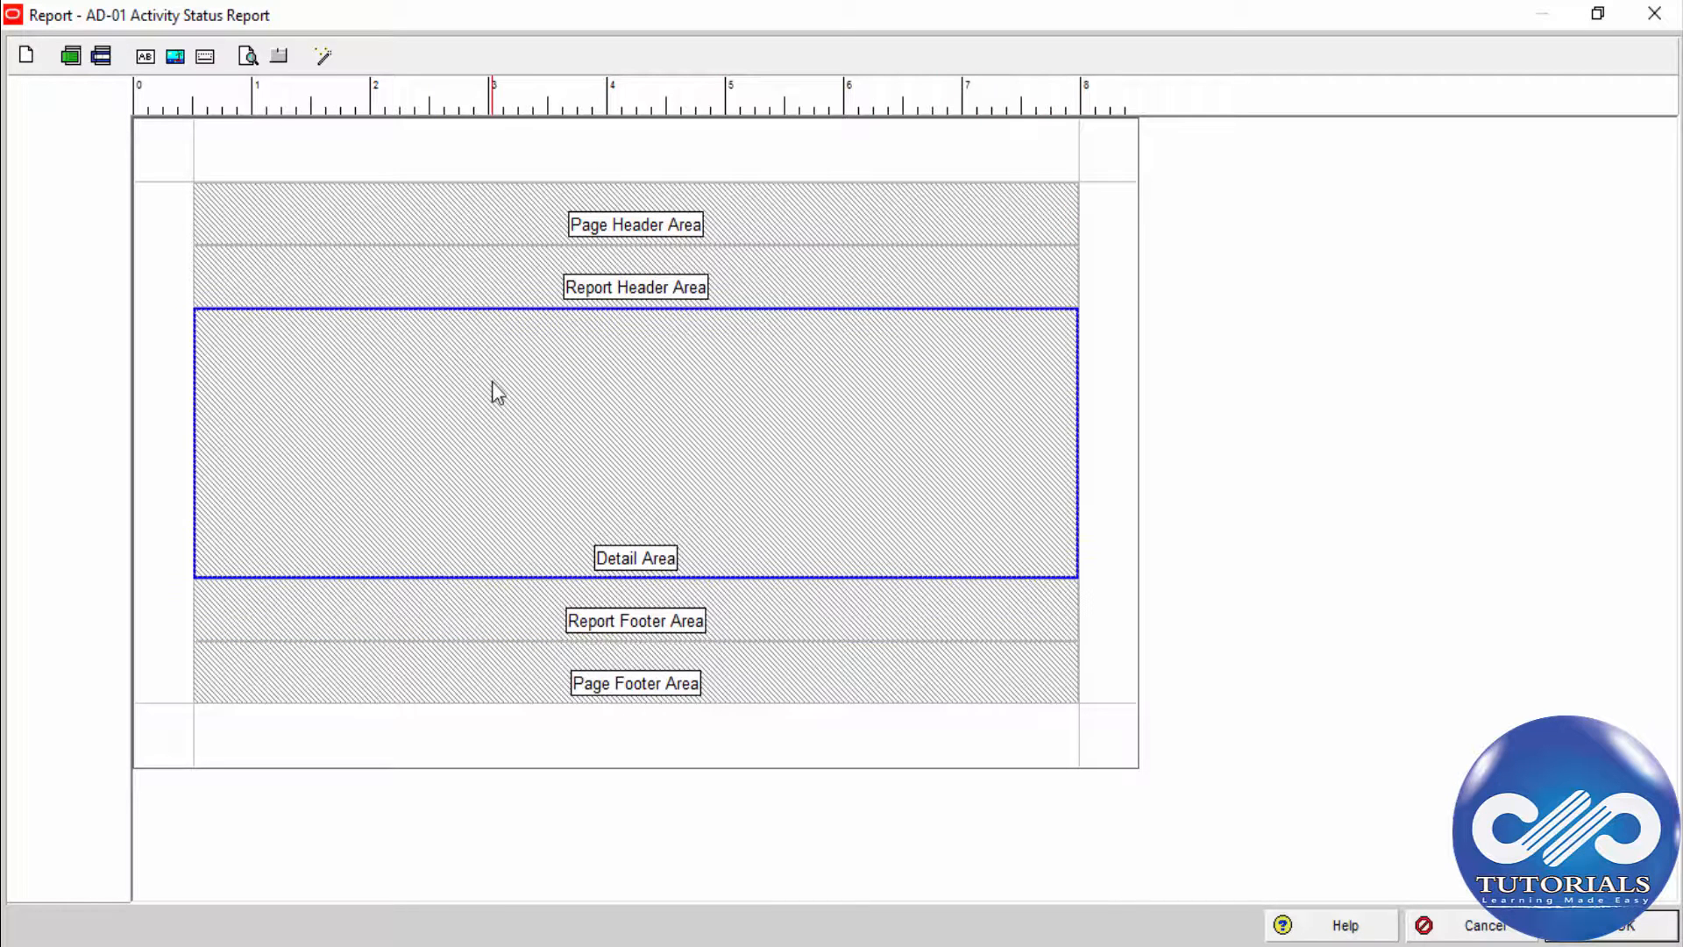
{"action": "left_click", "coordinate": [101, 57]}
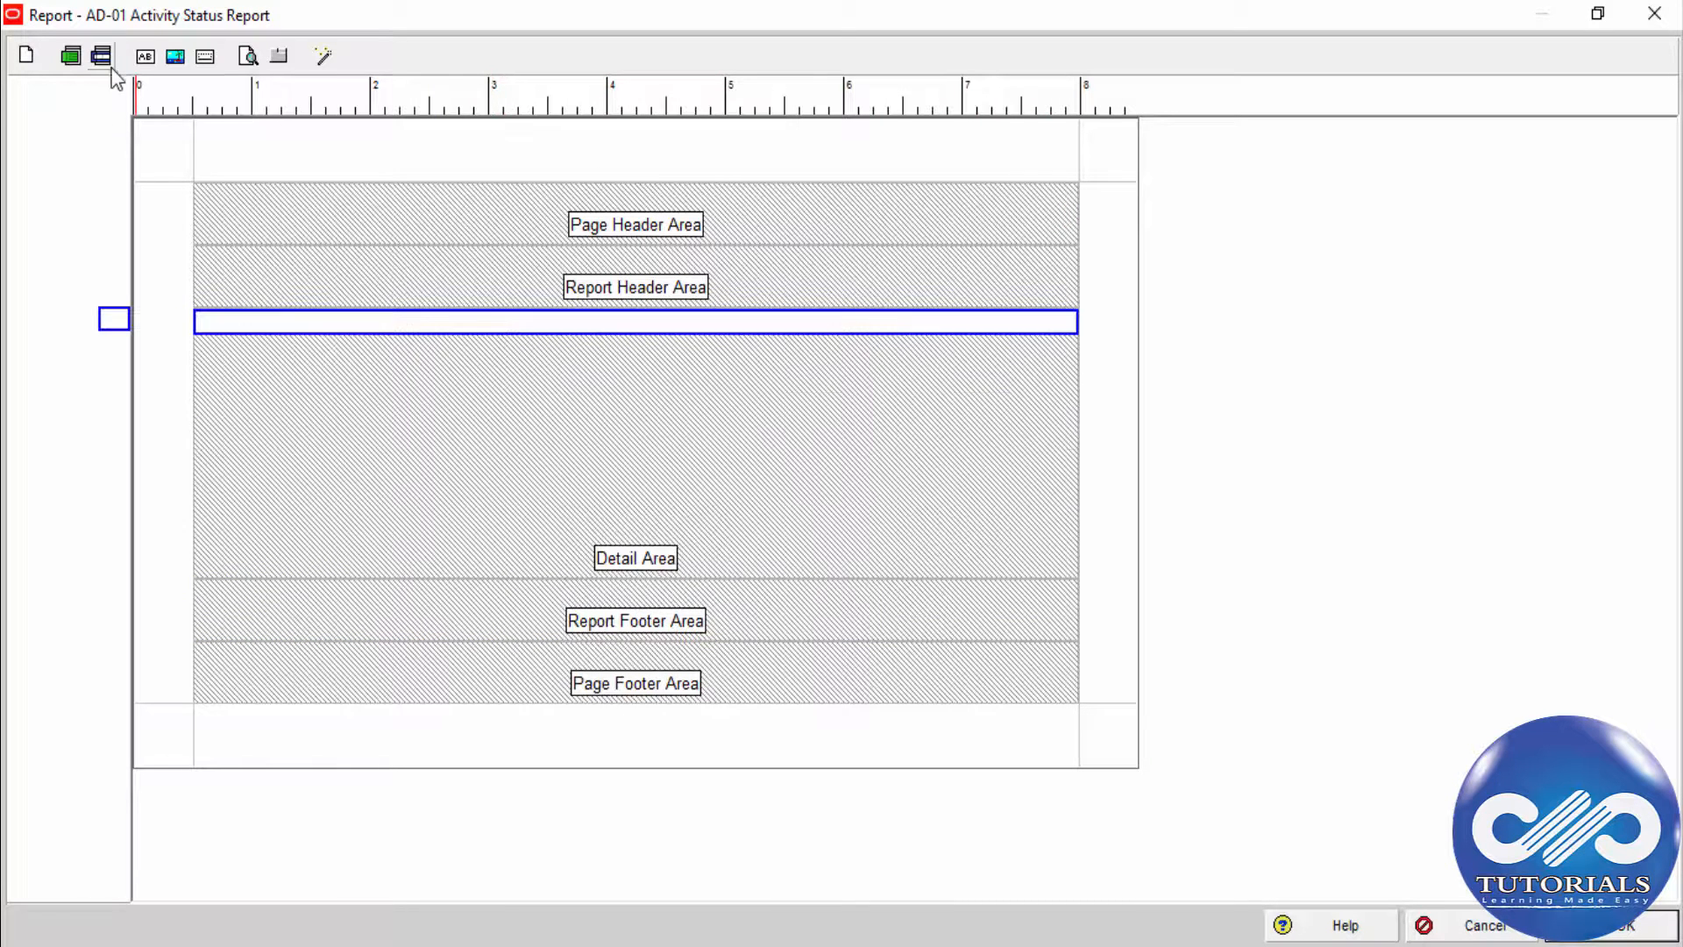
{"action": "right_click", "coordinate": [483, 323]}
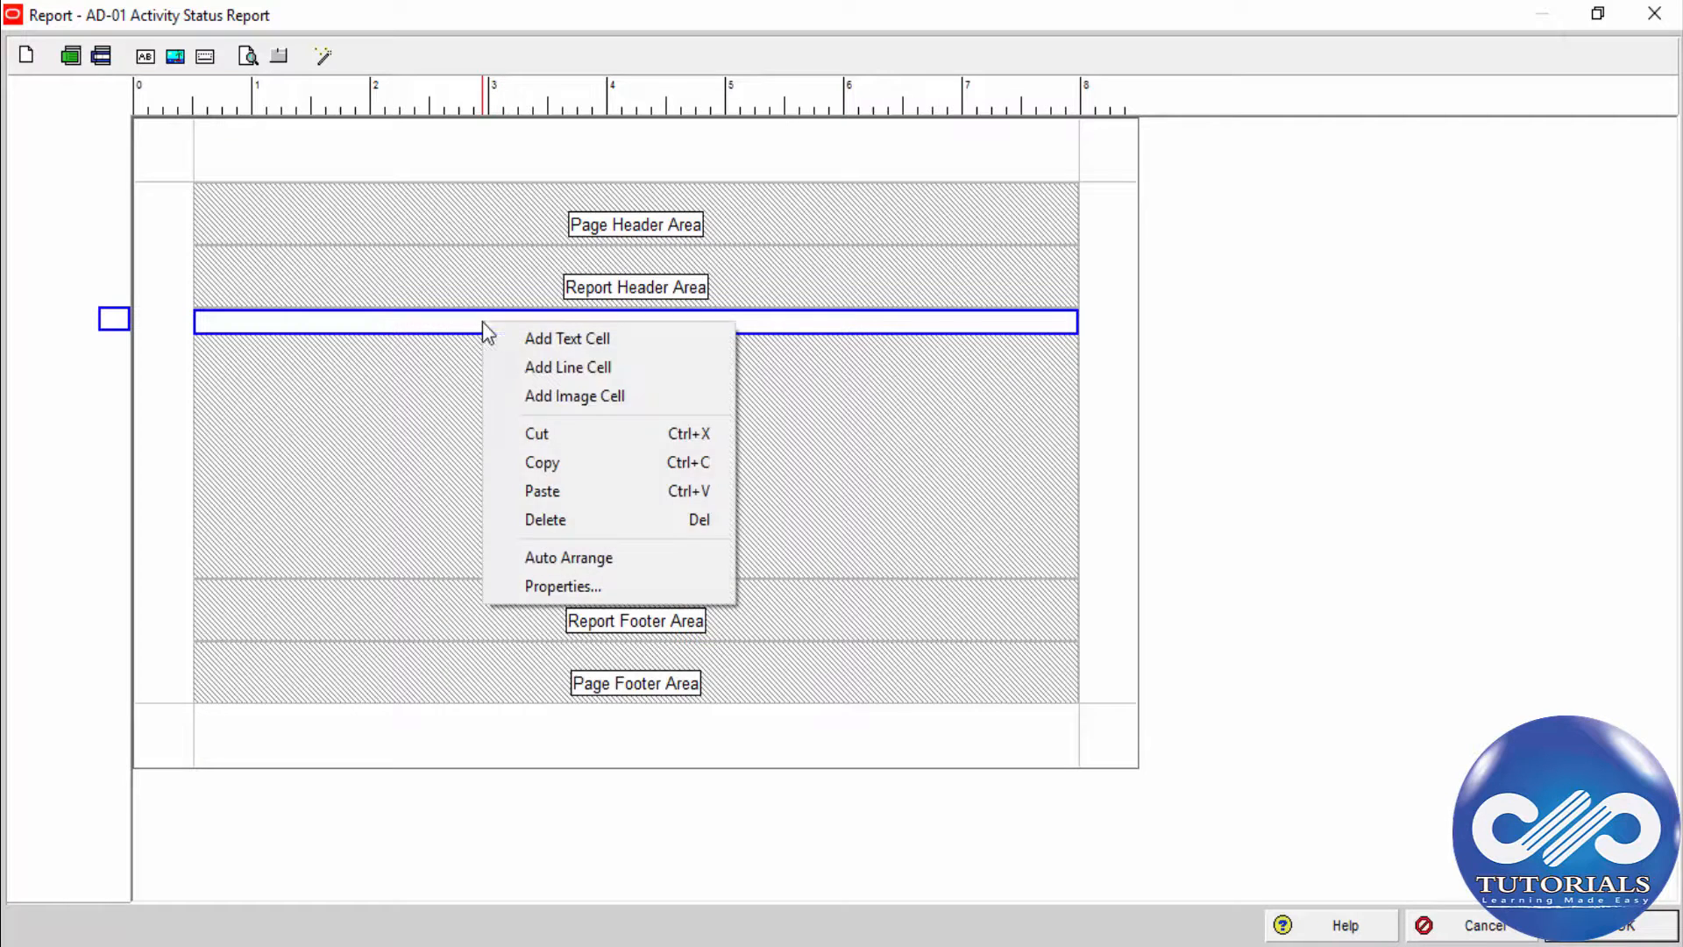
{"action": "left_click", "coordinate": [561, 520]}
{"action": "left_click", "coordinate": [788, 559]}
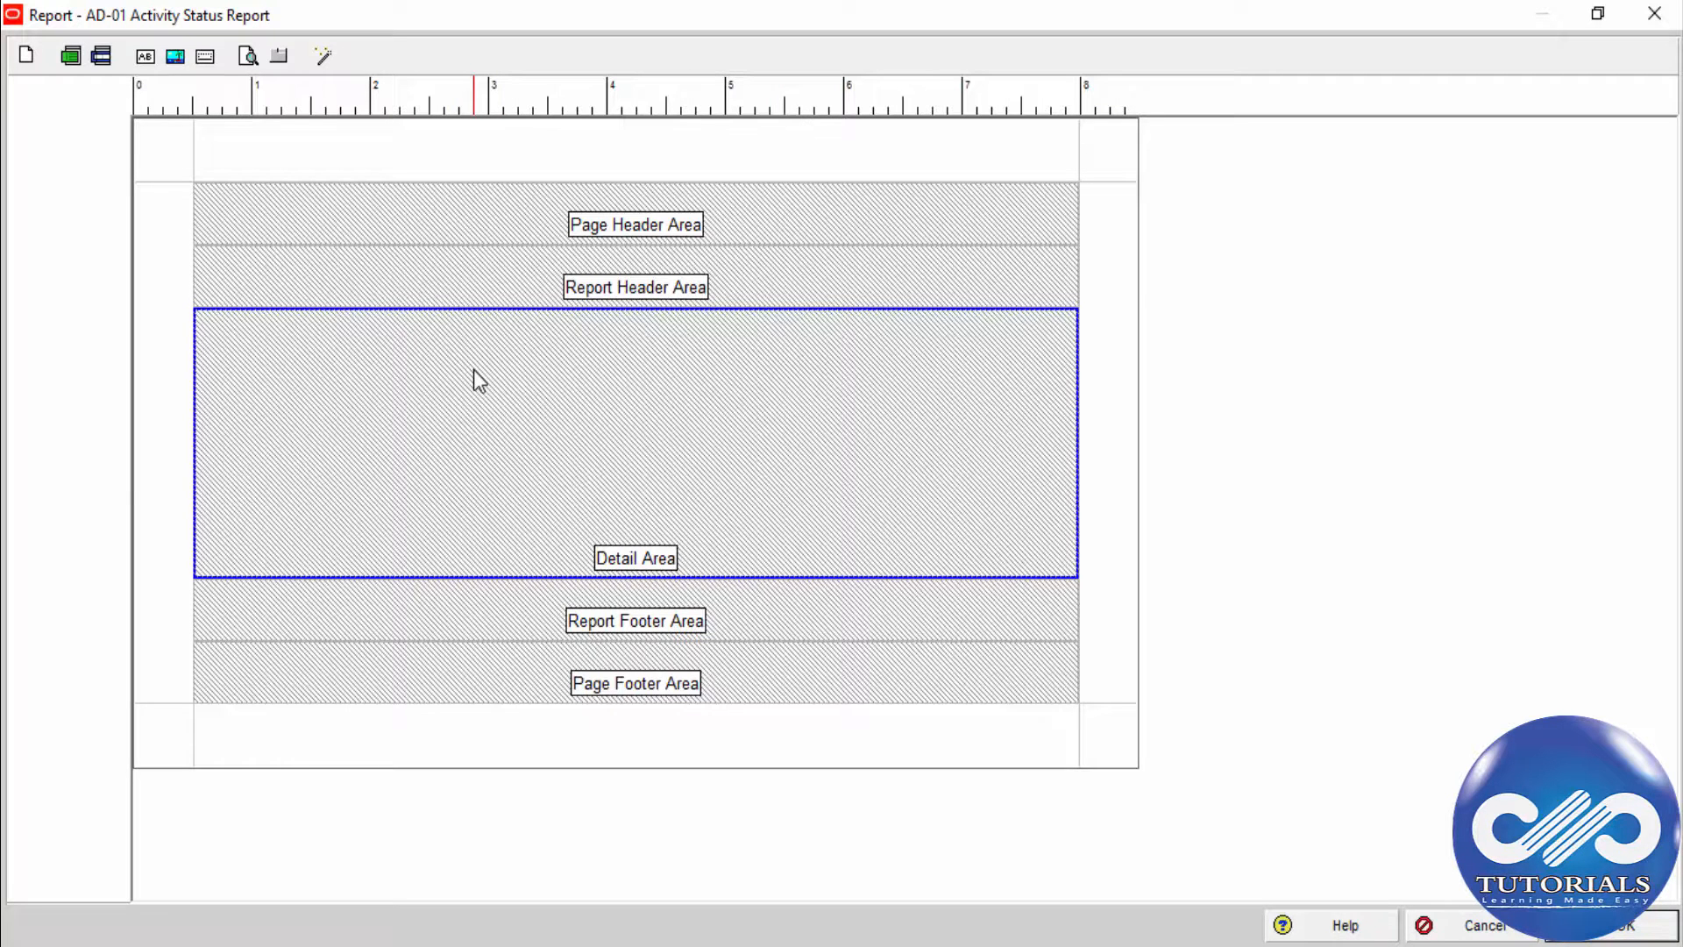
- Add a data source to the Detail Area that loops through Activities and groups them by Calendar
{"action": "left_click", "coordinate": [71, 57]}
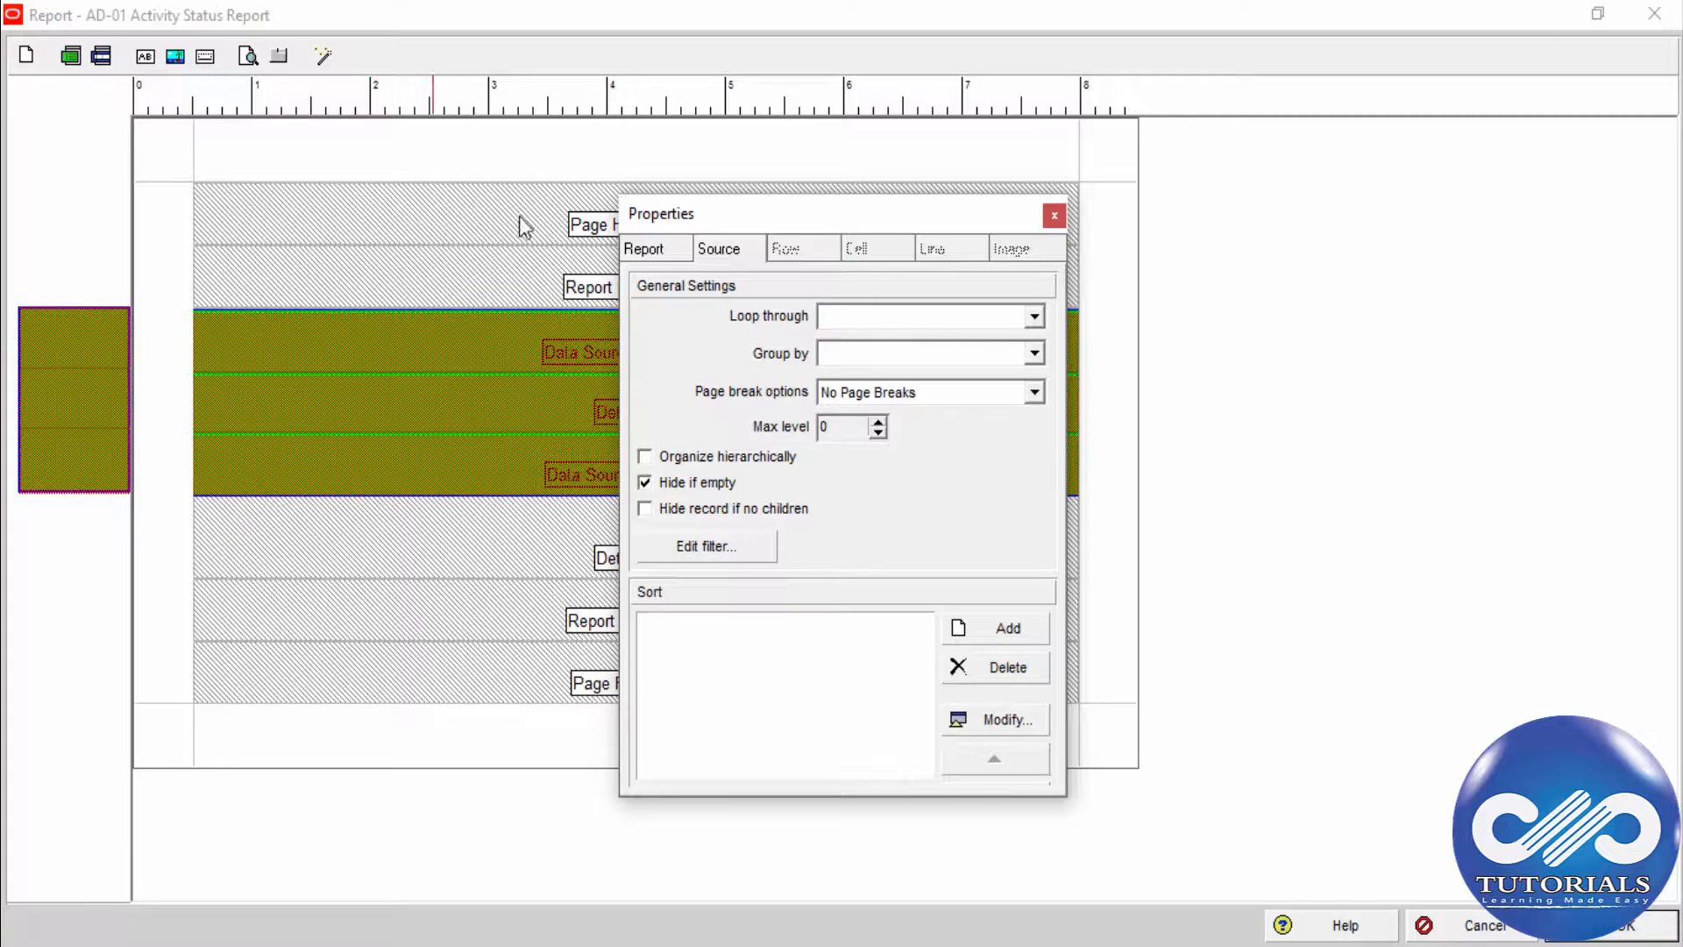
{"action": "left_click", "coordinate": [721, 255]}
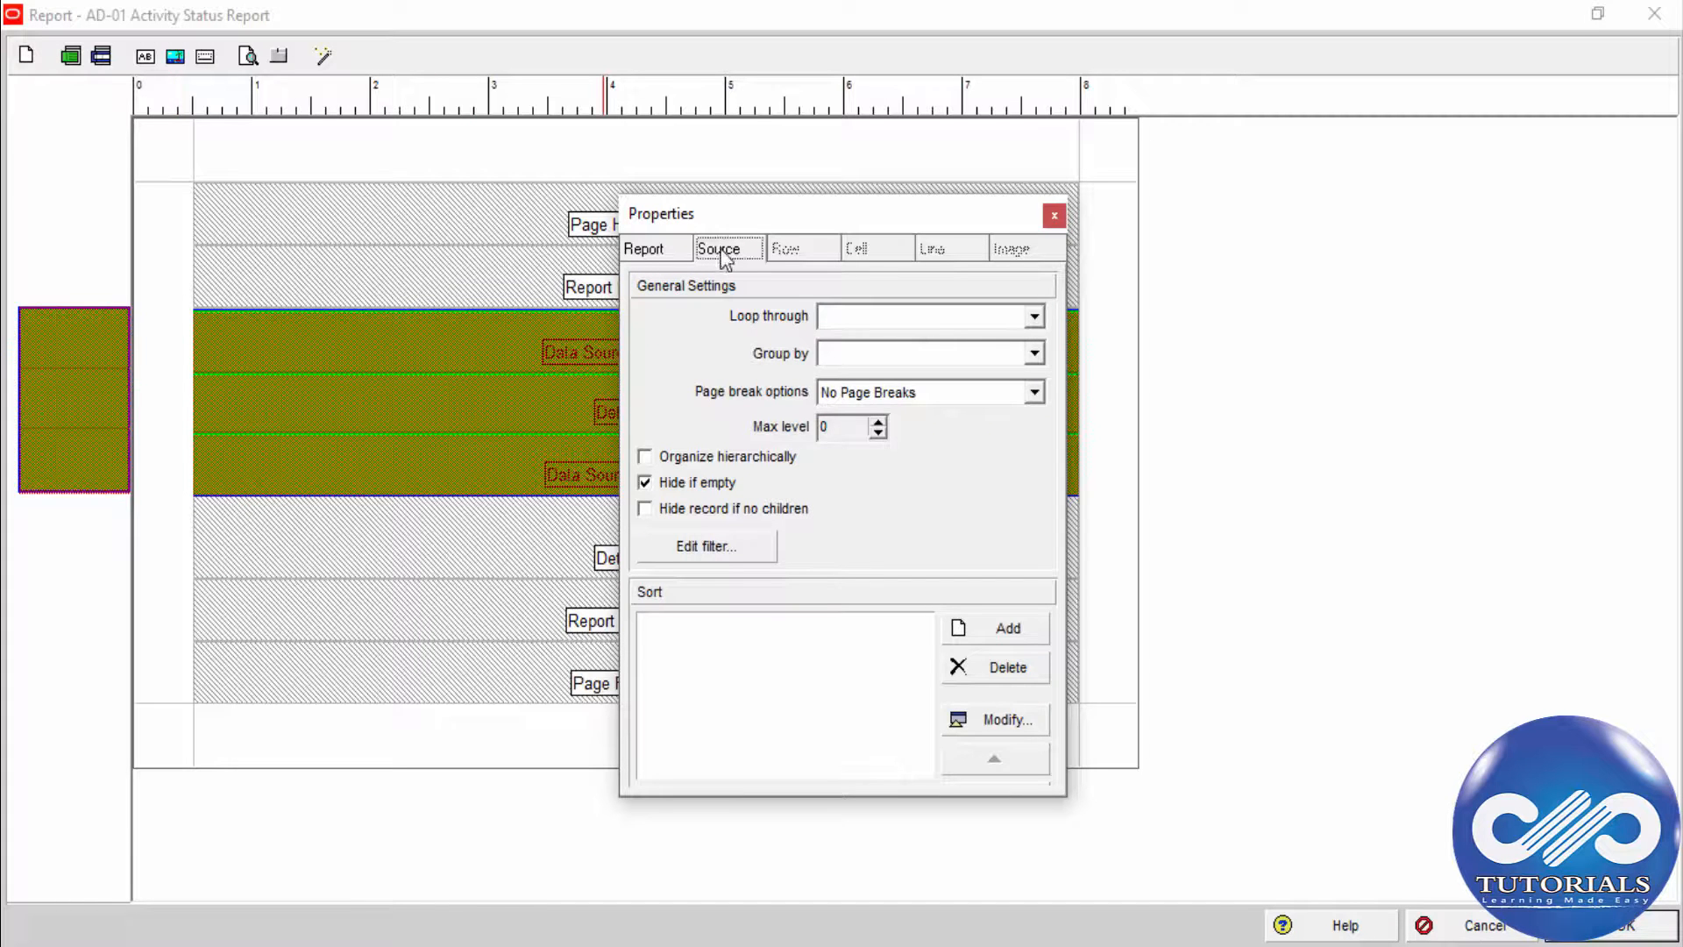
{"action": "left_click", "coordinate": [1009, 319]}
{"action": "left_click", "coordinate": [975, 346]}
{"action": "left_click", "coordinate": [979, 362]}
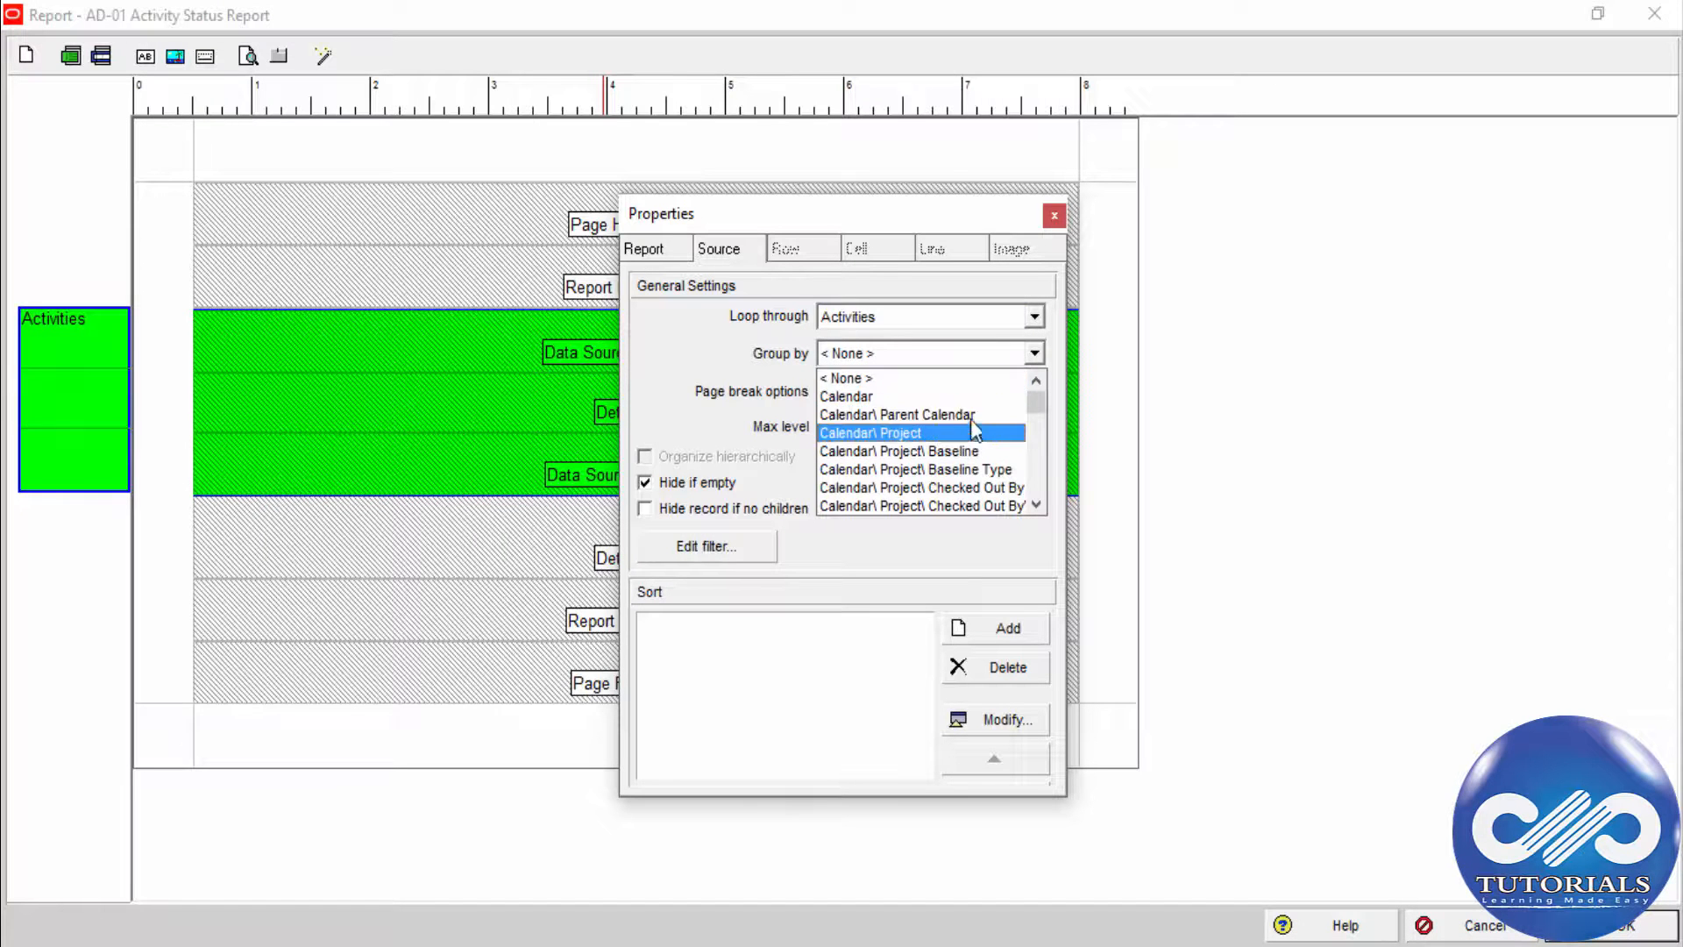
{"action": "left_click", "coordinate": [967, 397]}
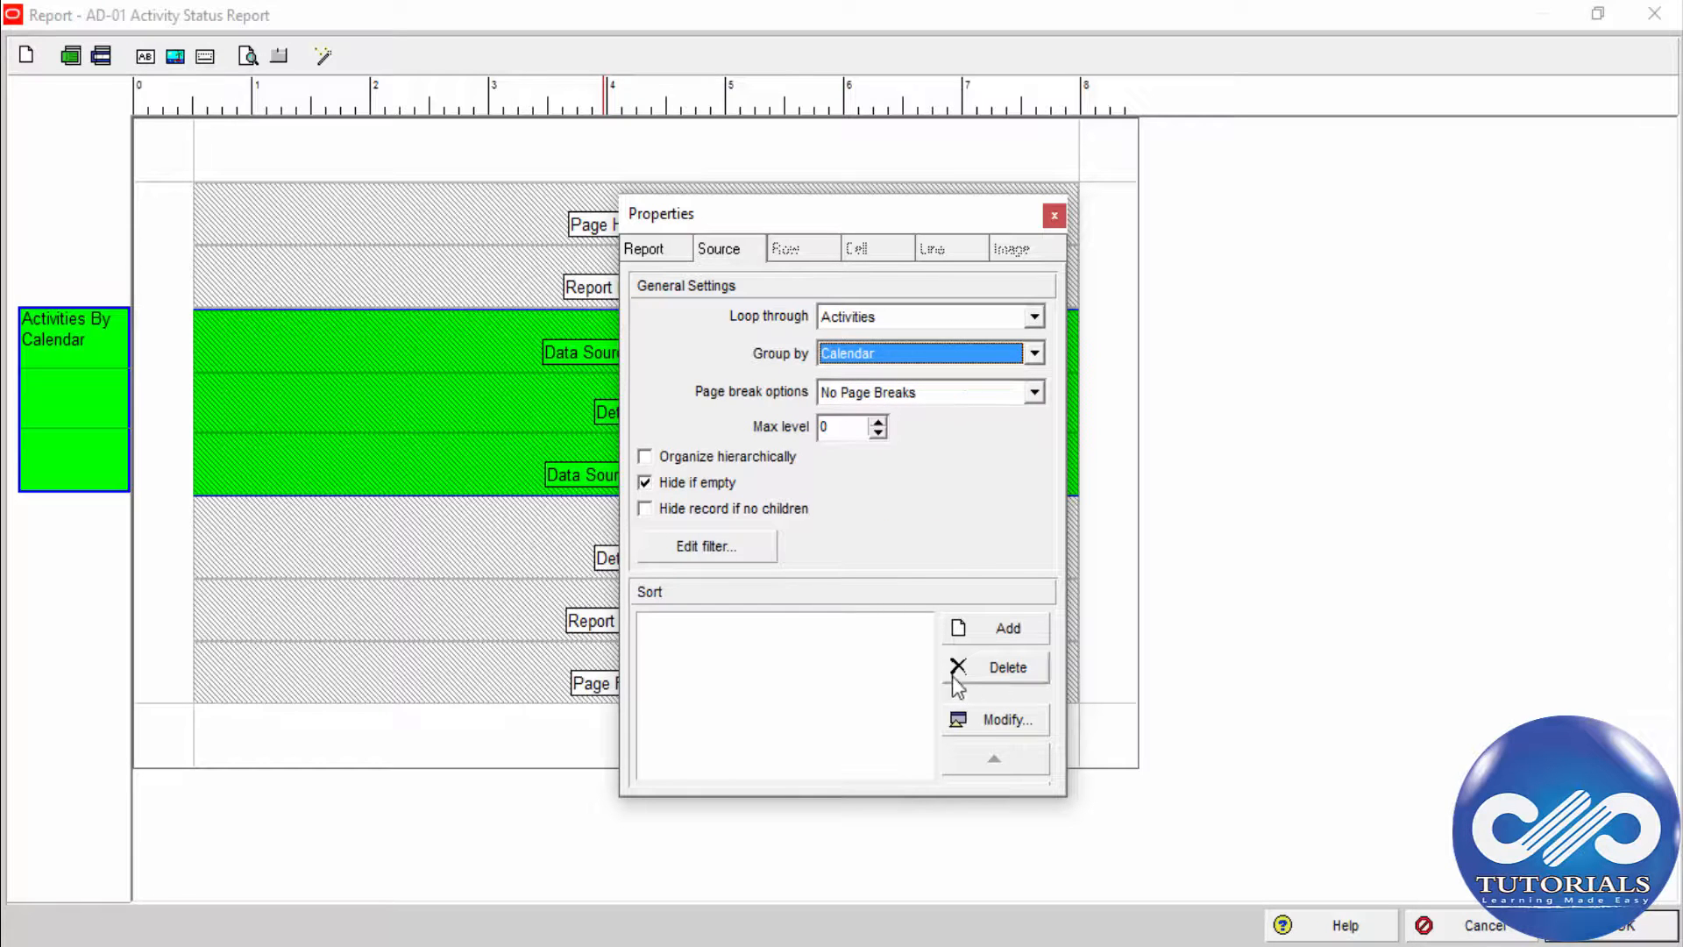
- Add an ascending sort by the Calendar object's Calendar Count field to the Activities data source
{"action": "left_click", "coordinate": [810, 638]}
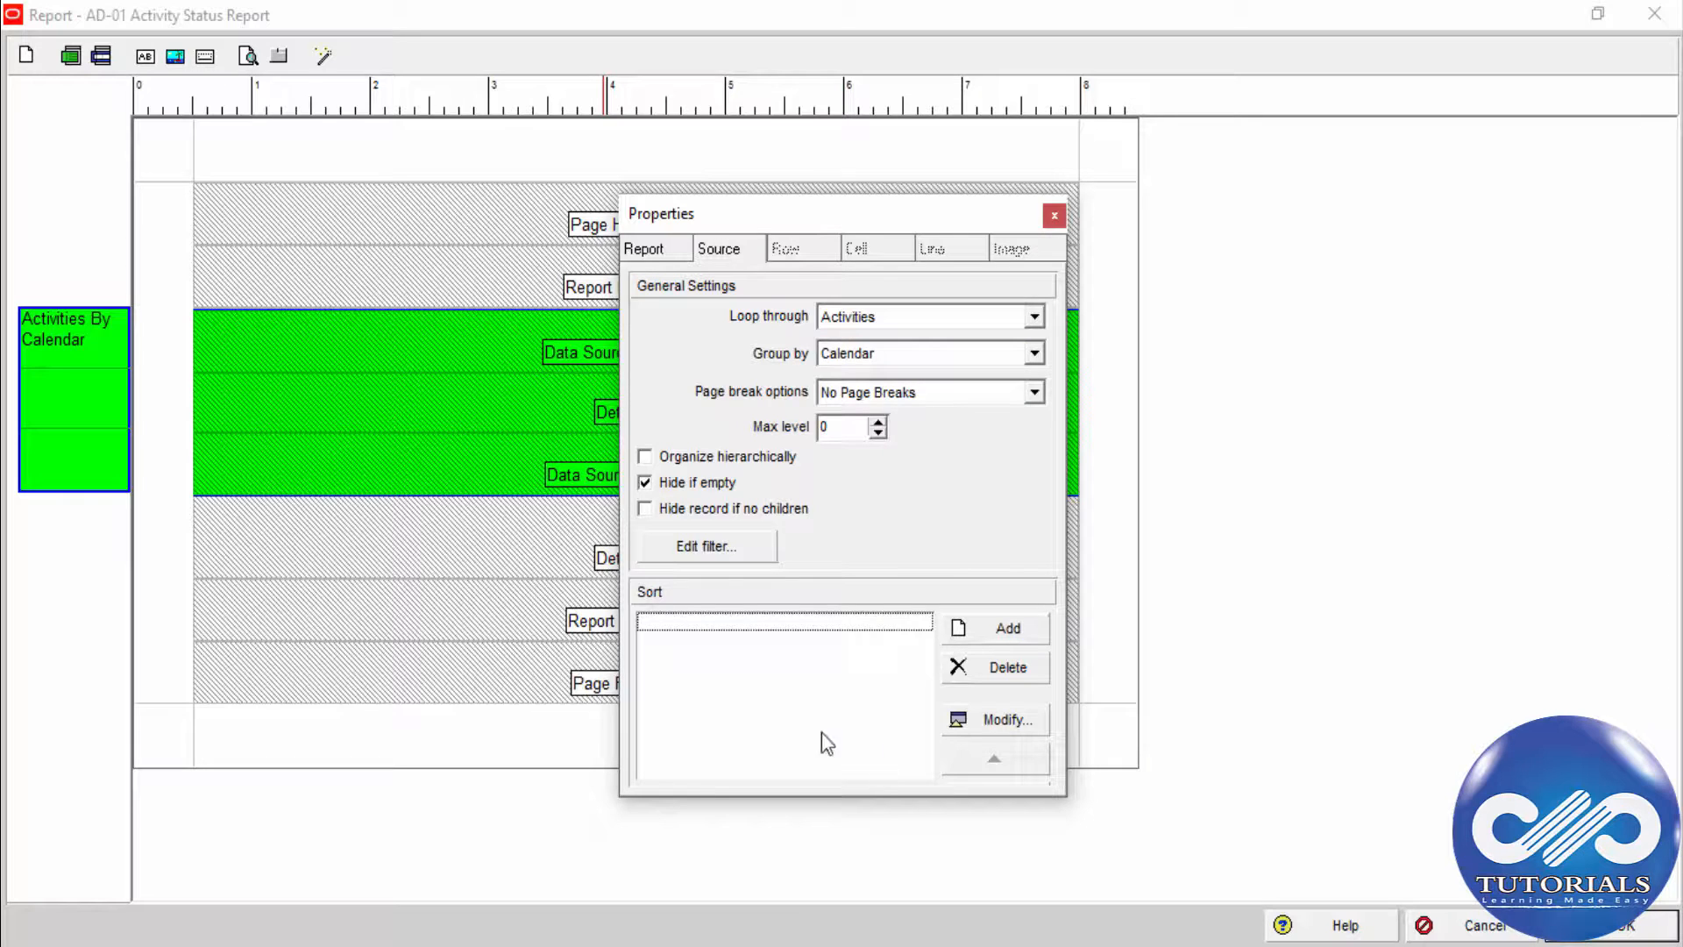
{"action": "left_click", "coordinate": [966, 636]}
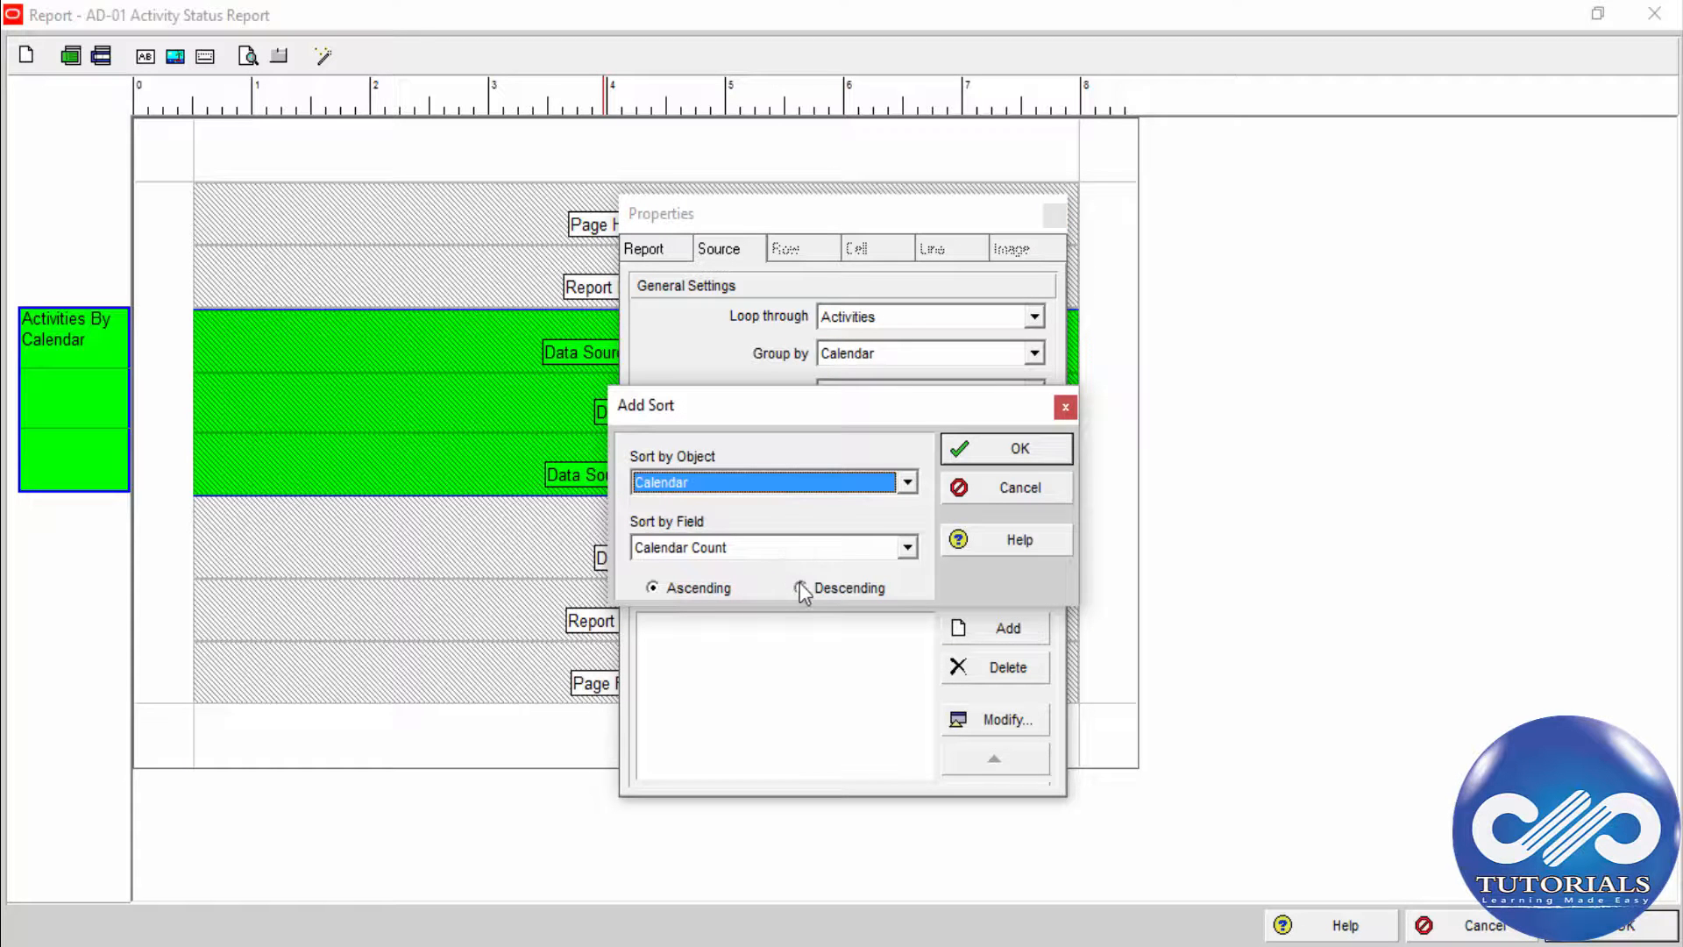
{"action": "left_click", "coordinate": [761, 482]}
{"action": "left_click", "coordinate": [761, 482]}
{"action": "left_click", "coordinate": [759, 550]}
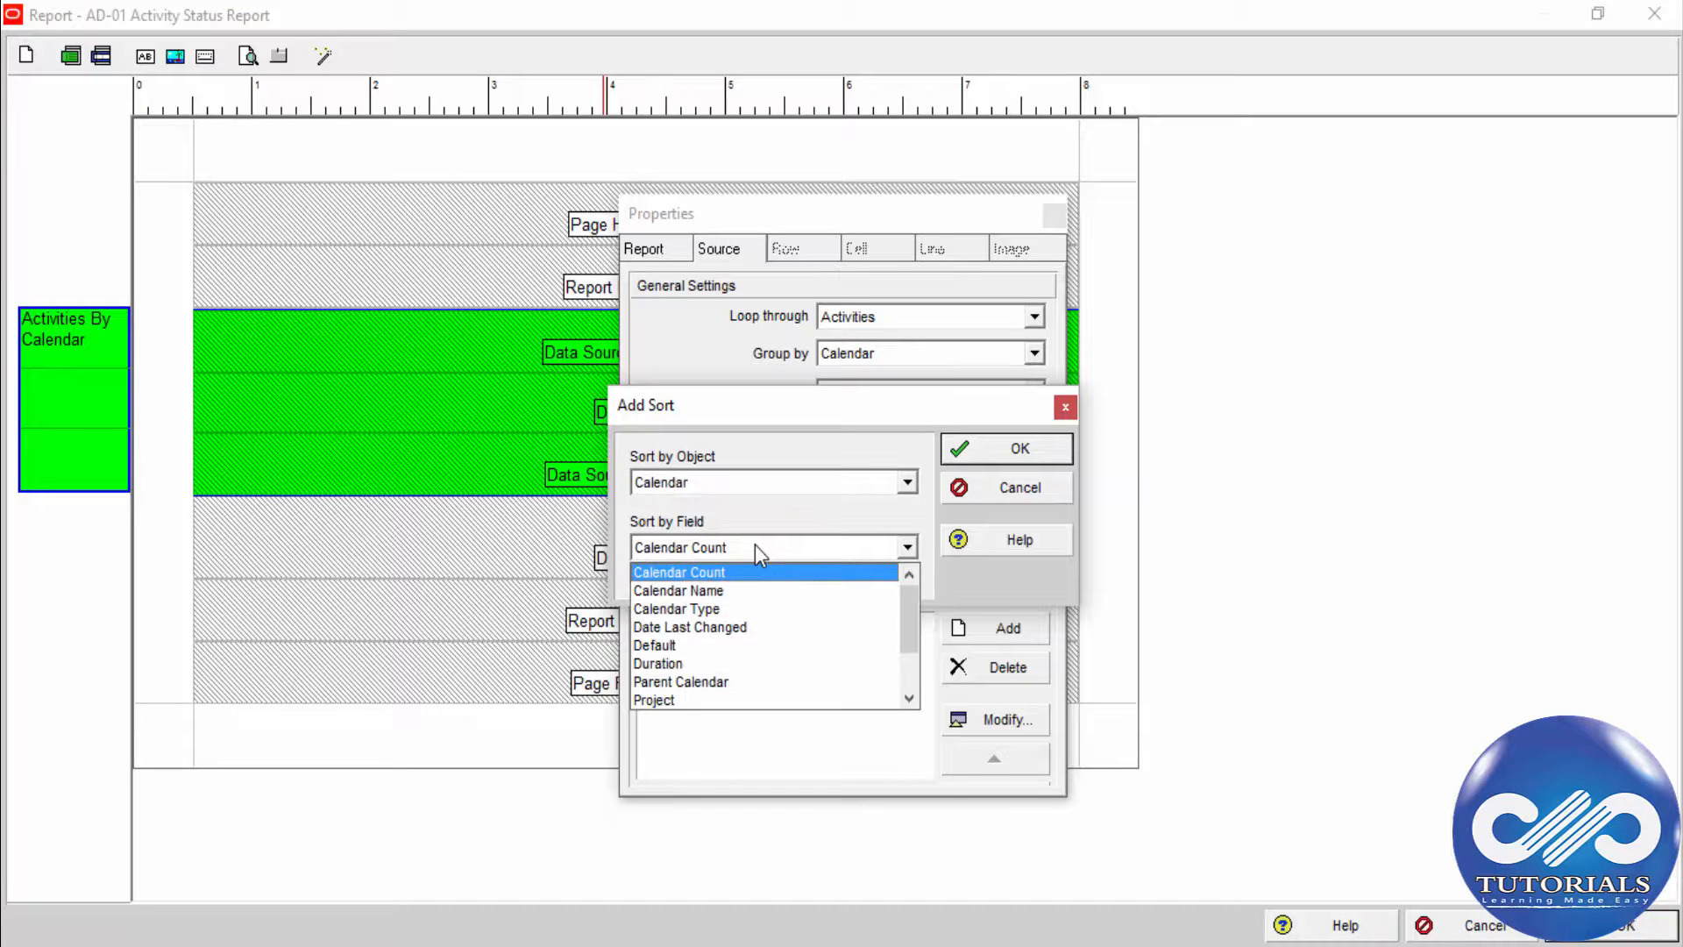
{"action": "left_click", "coordinate": [754, 544]}
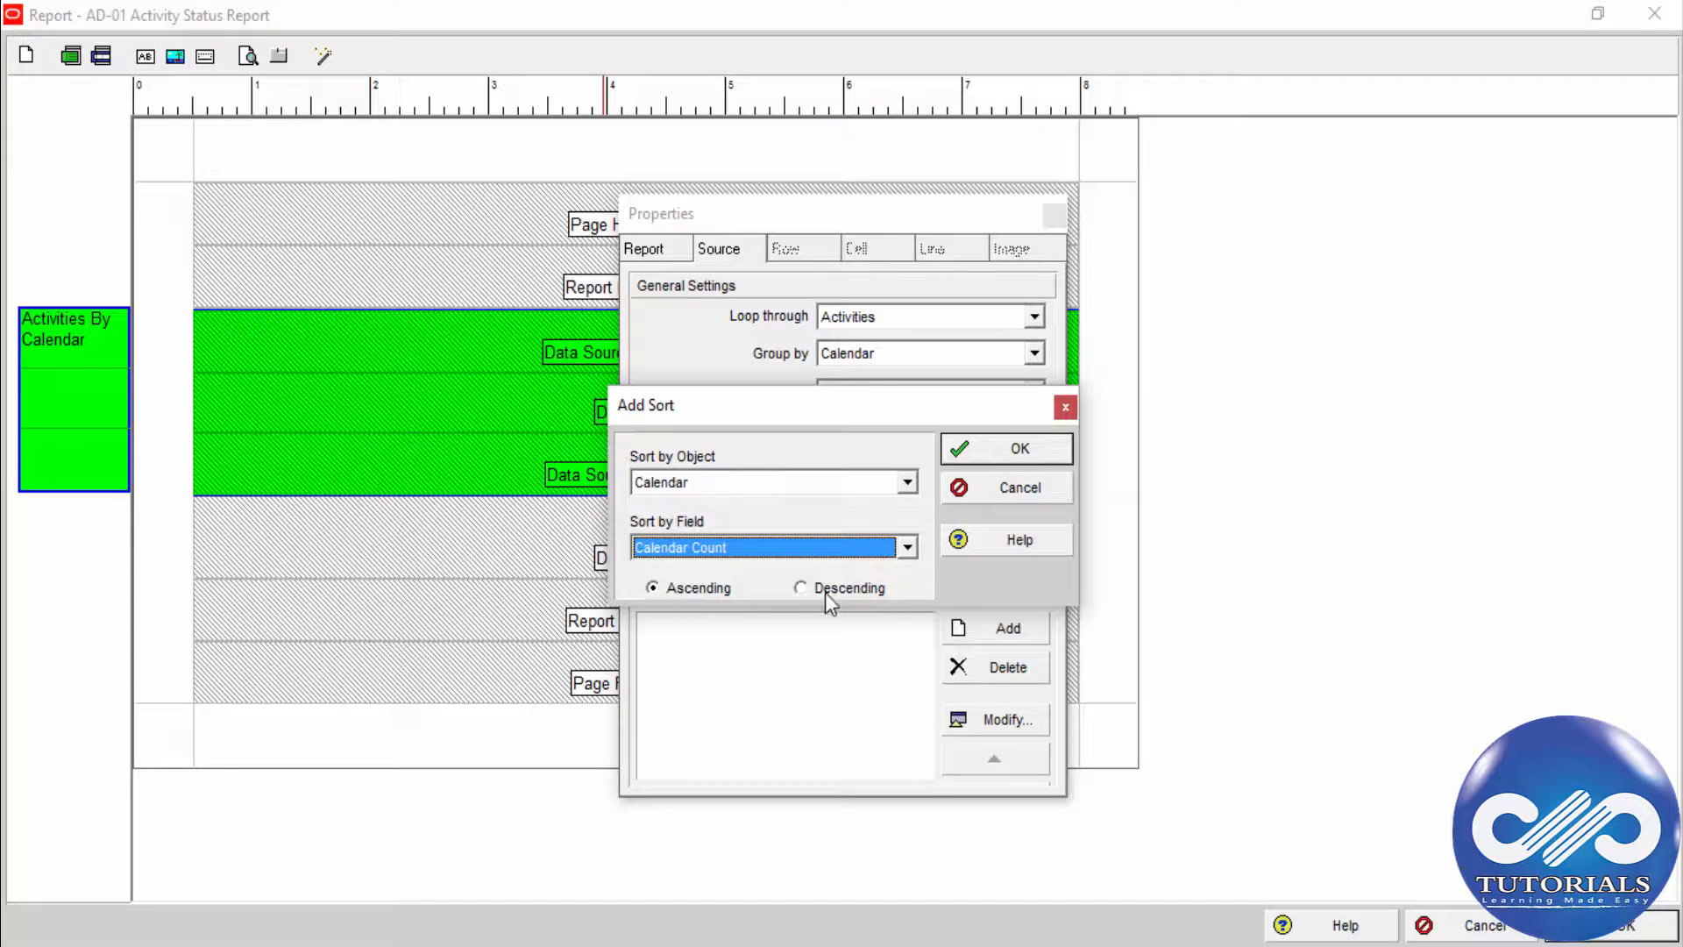
{"action": "left_click", "coordinate": [1008, 458]}
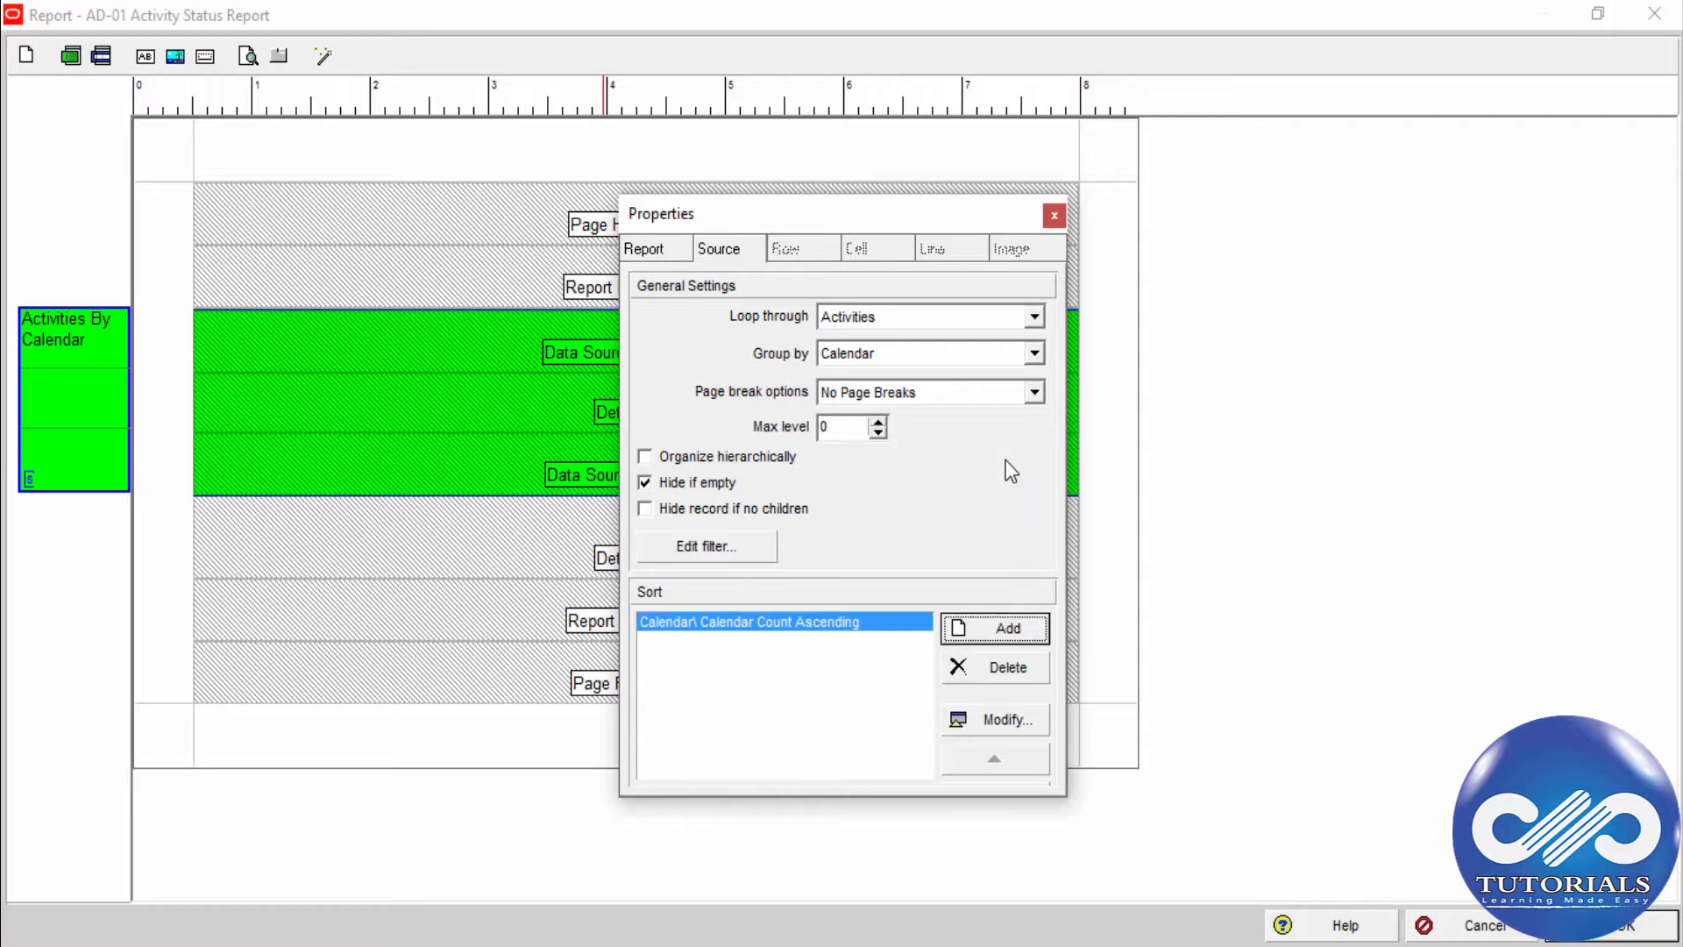
{"action": "left_click", "coordinate": [1055, 216]}
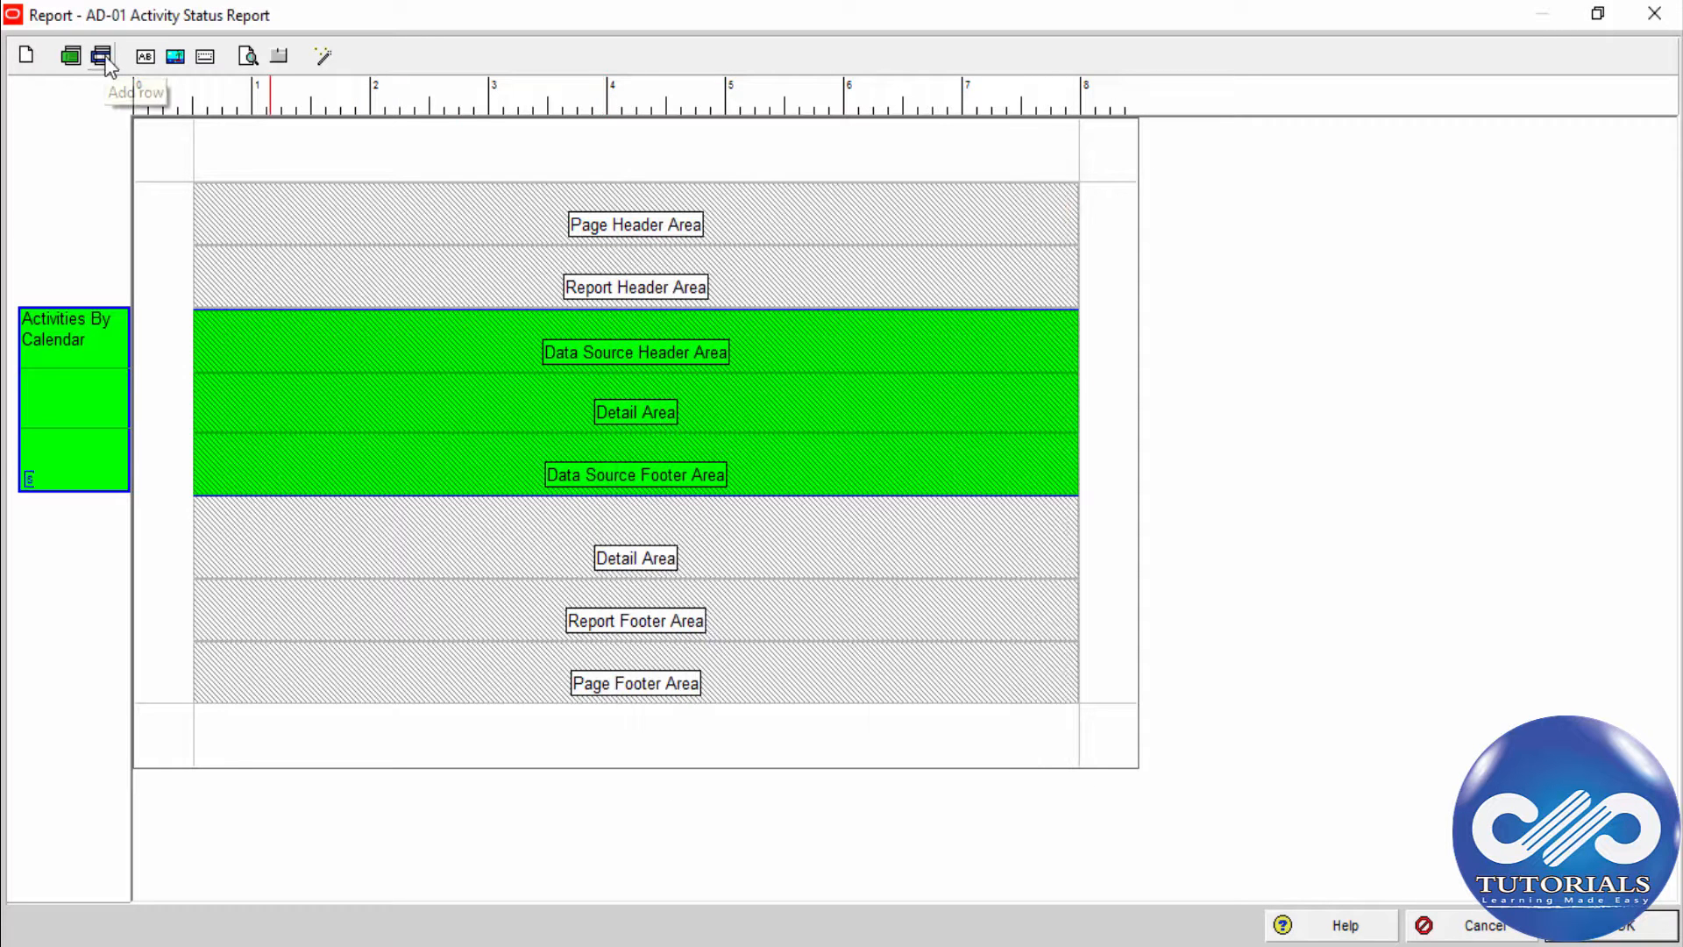
- Add a row to the Report Header Area and keep its colour white
{"action": "left_click", "coordinate": [403, 252]}
{"action": "left_click", "coordinate": [102, 56]}
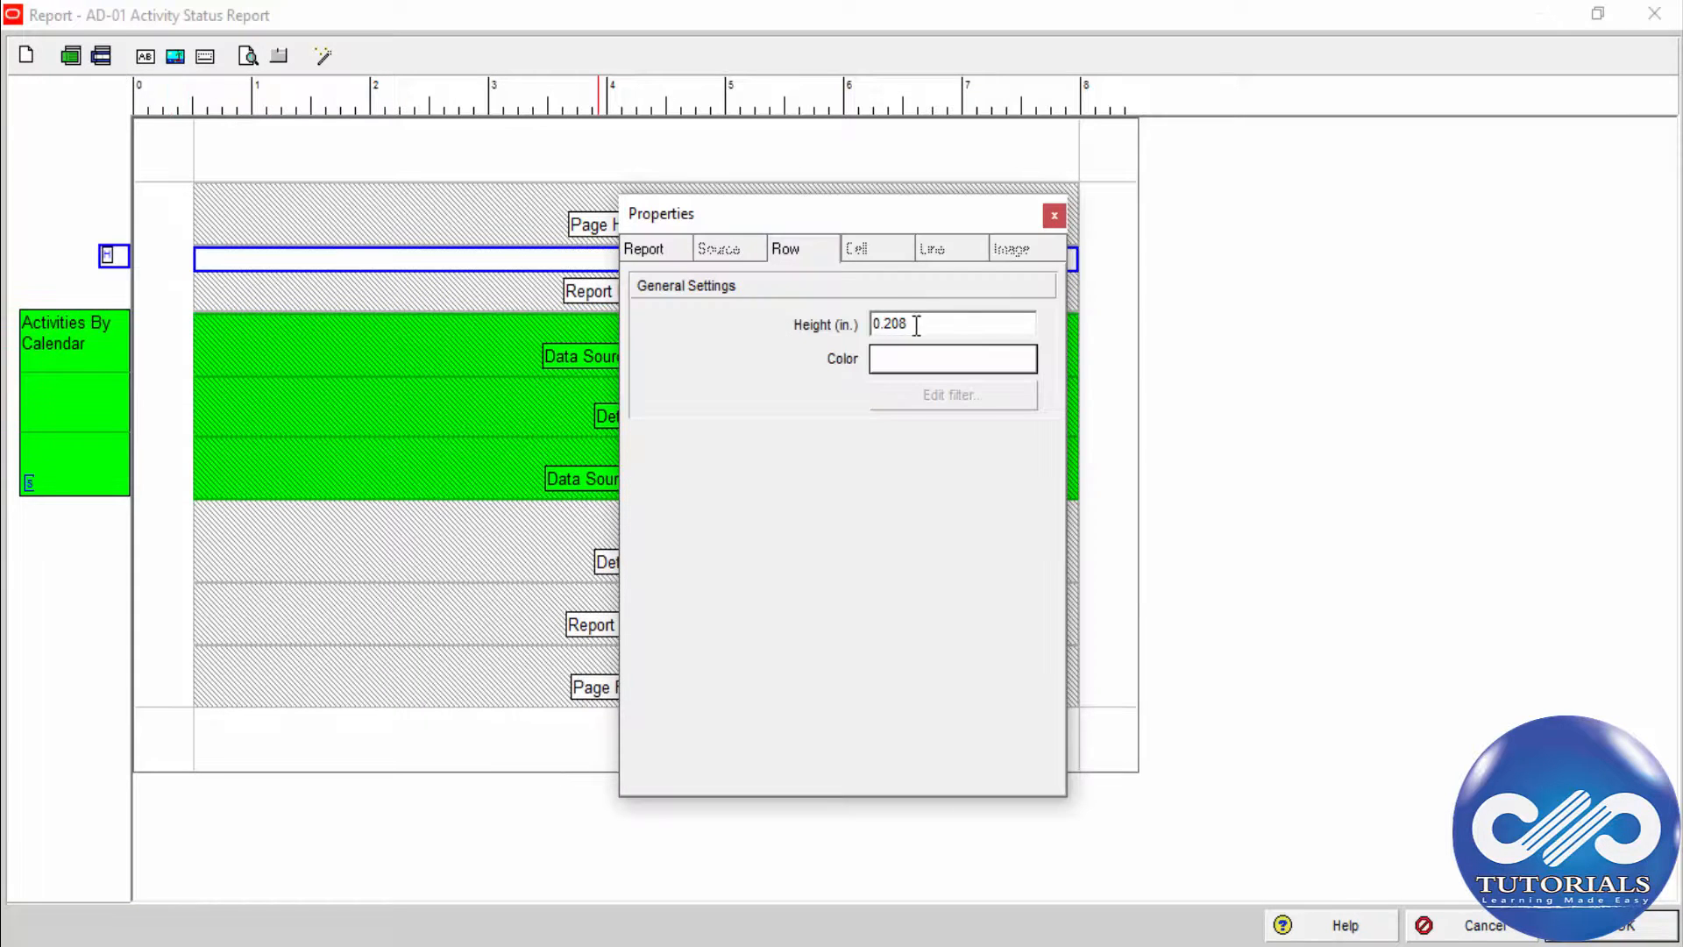
{"action": "left_click", "coordinate": [906, 370]}
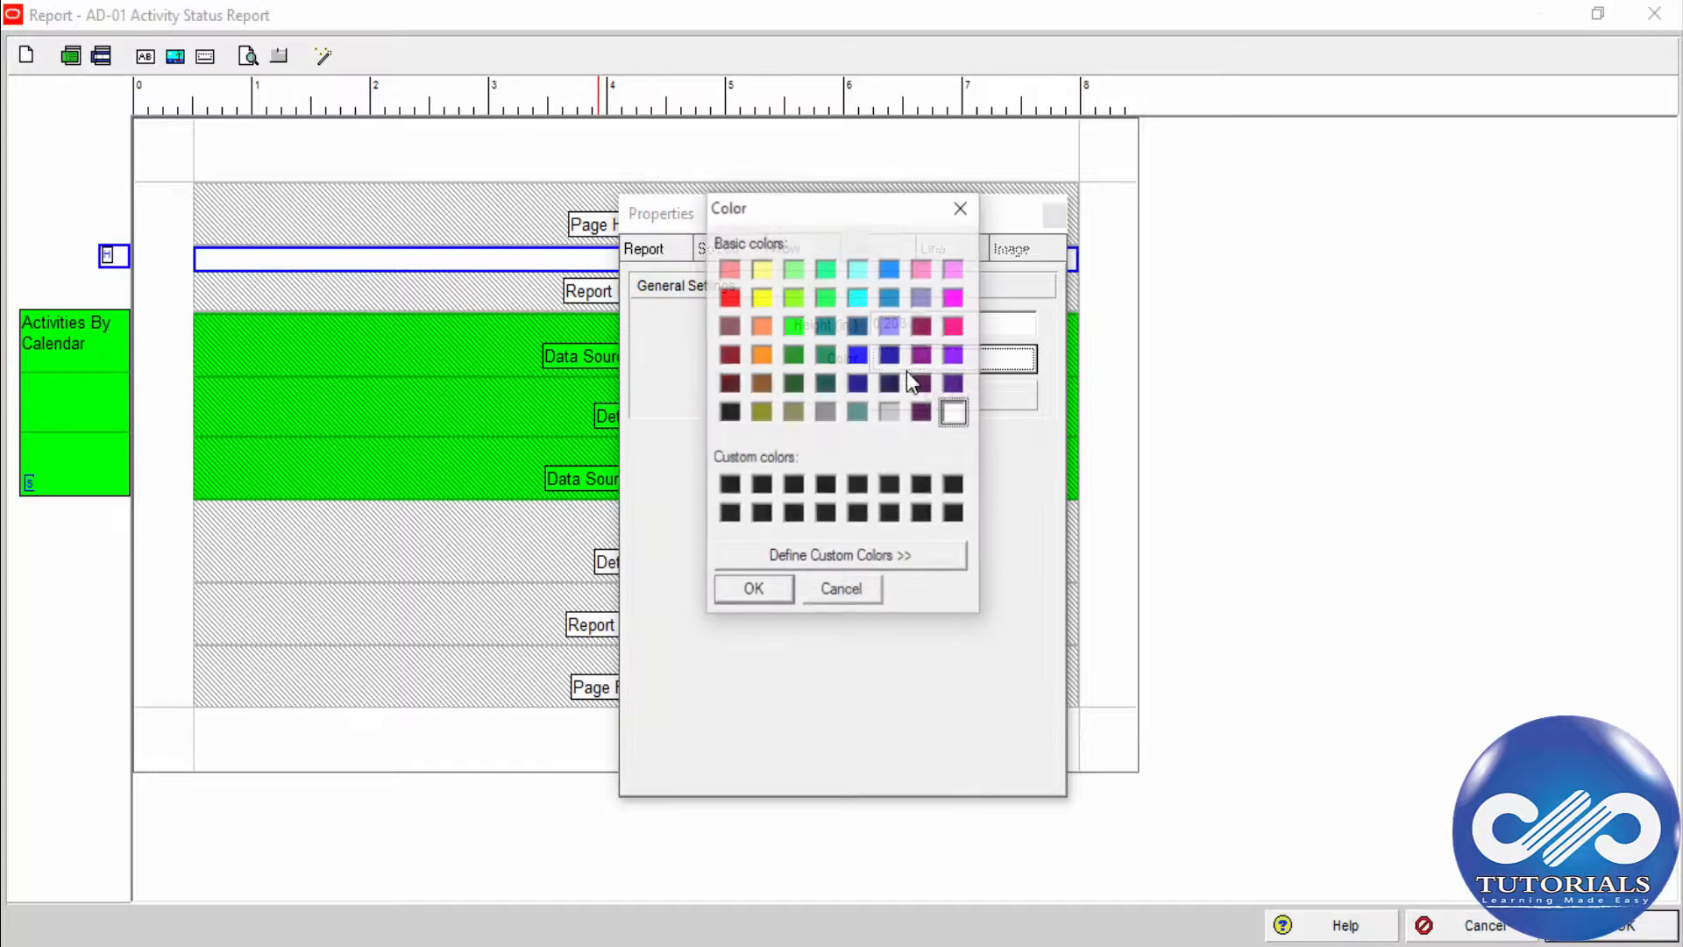
{"action": "left_click", "coordinate": [764, 591]}
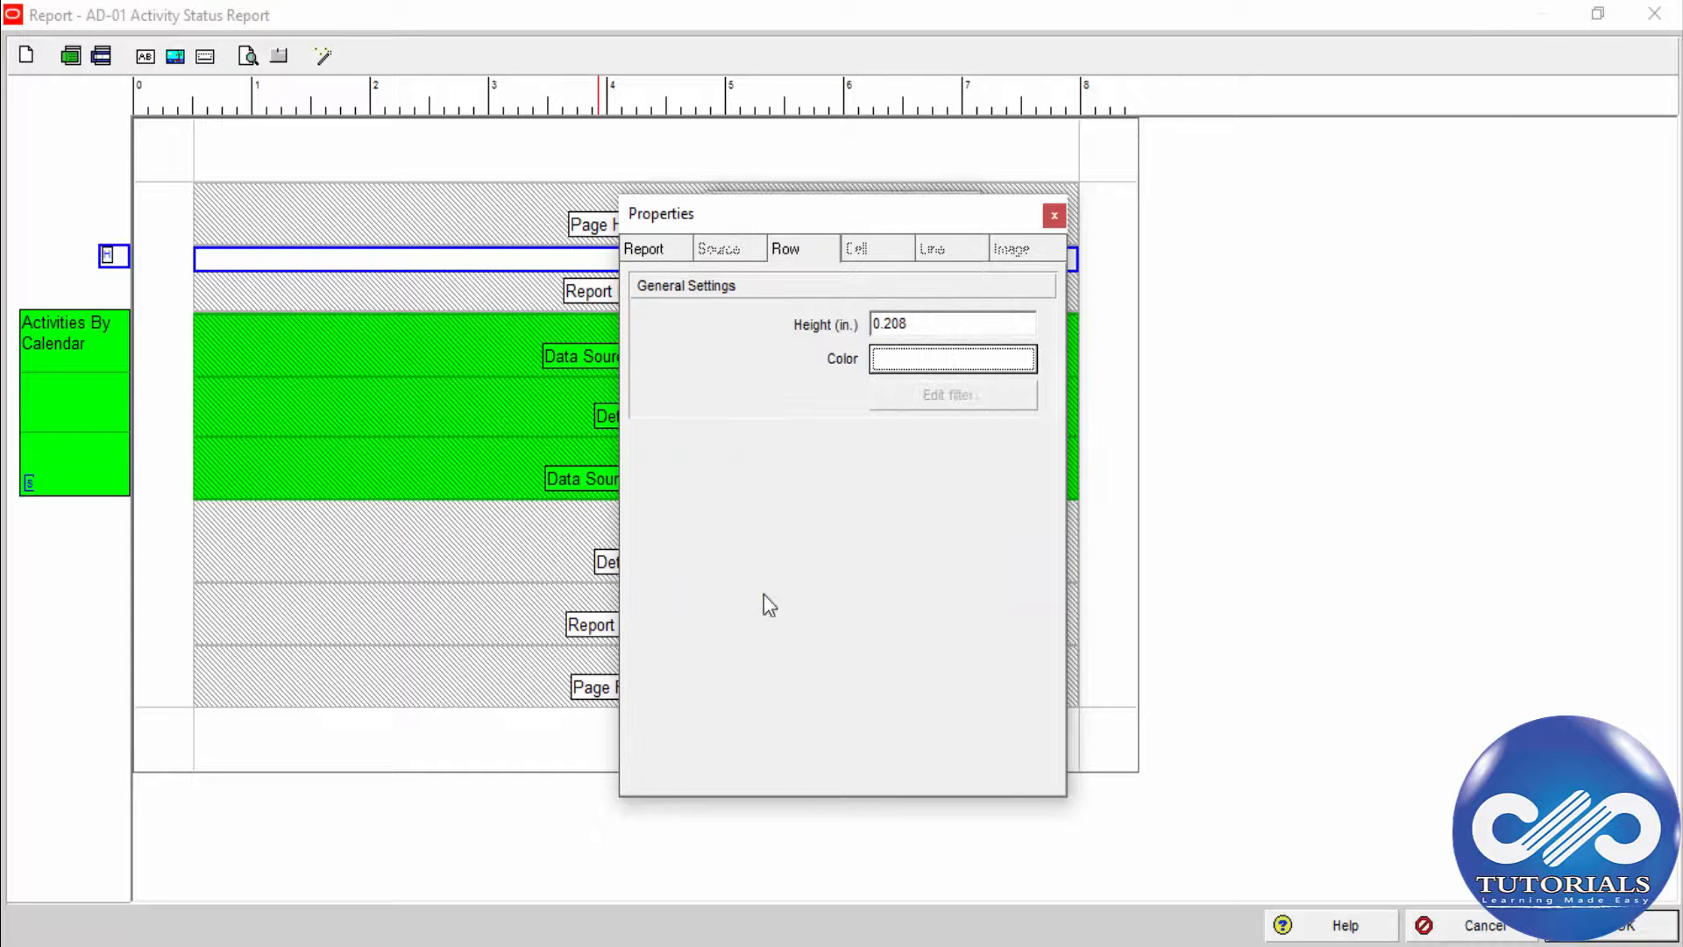
{"action": "left_click", "coordinate": [1054, 216]}
- Add a text cell to the Report Header Area row as a Variable cell with Page Number as its cell variable
{"action": "right_click", "coordinate": [749, 255]}
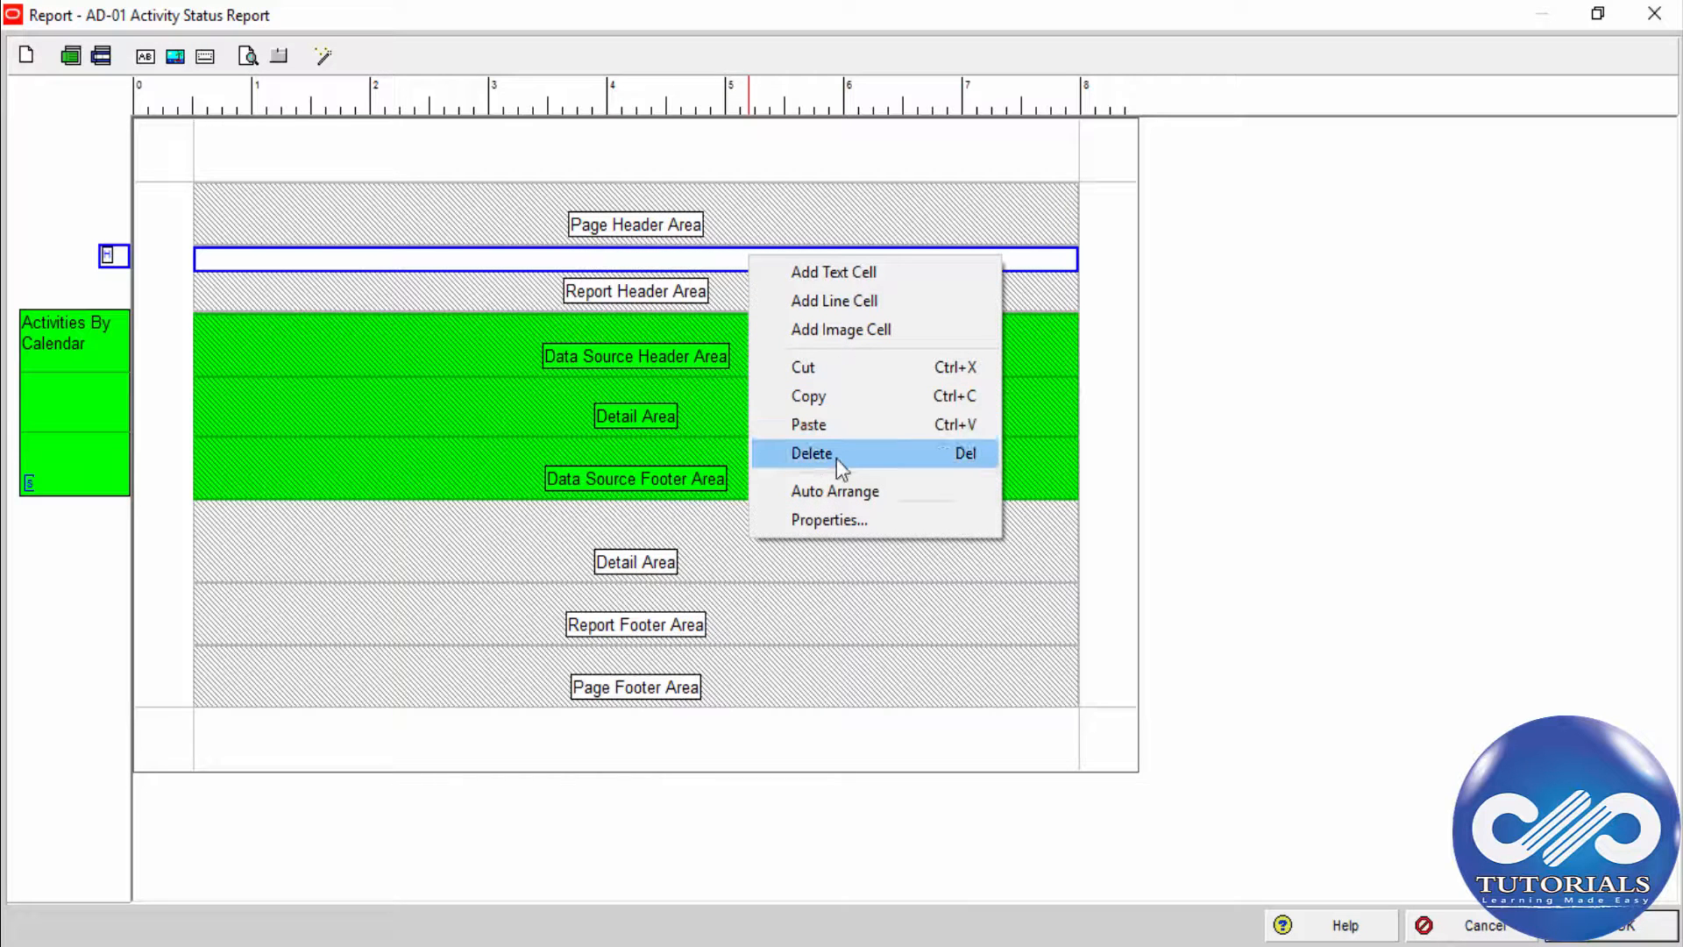
{"action": "left_click", "coordinate": [591, 268]}
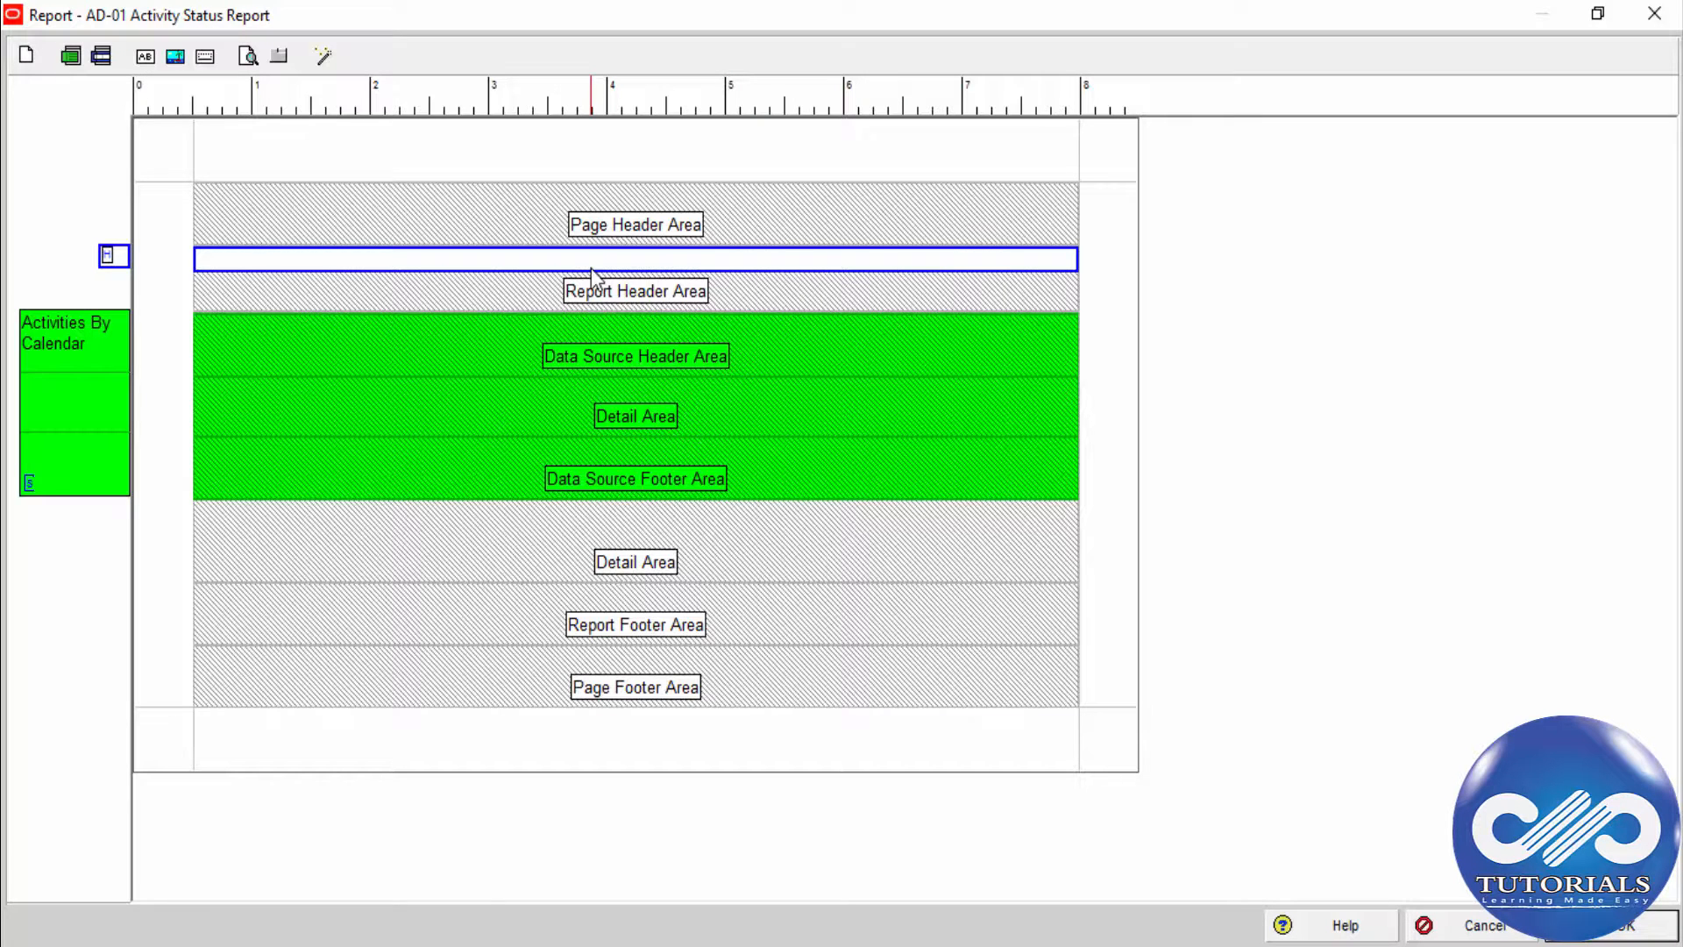
{"action": "double_click", "coordinate": [591, 268]}
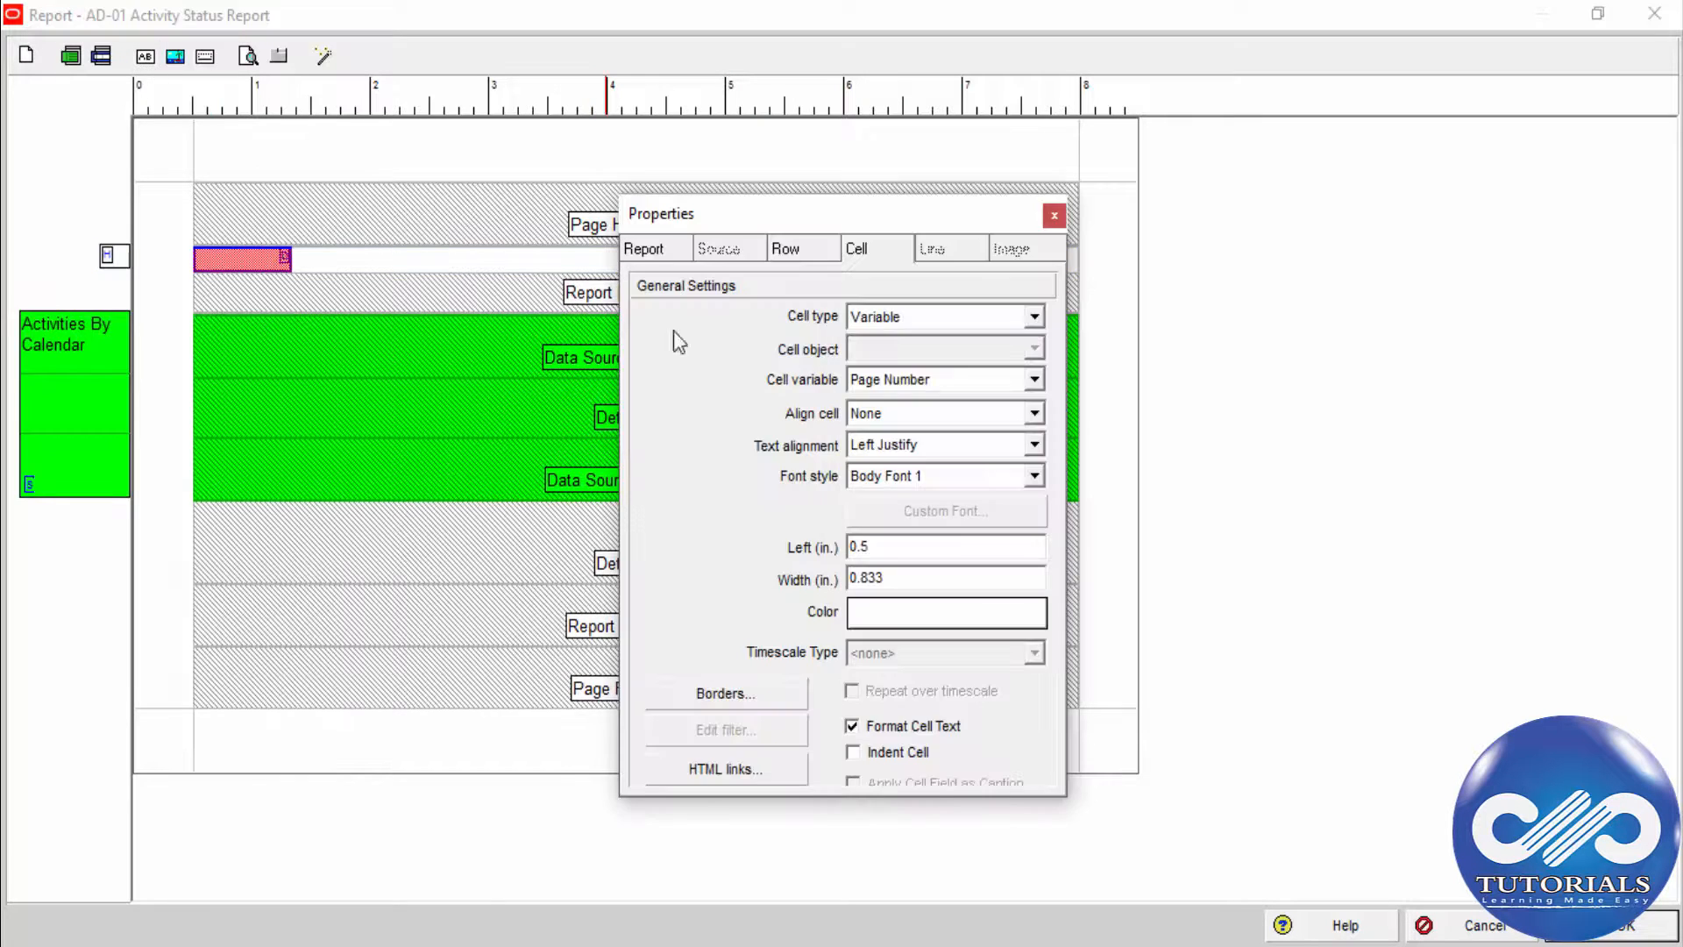
{"action": "left_click", "coordinate": [1007, 316]}
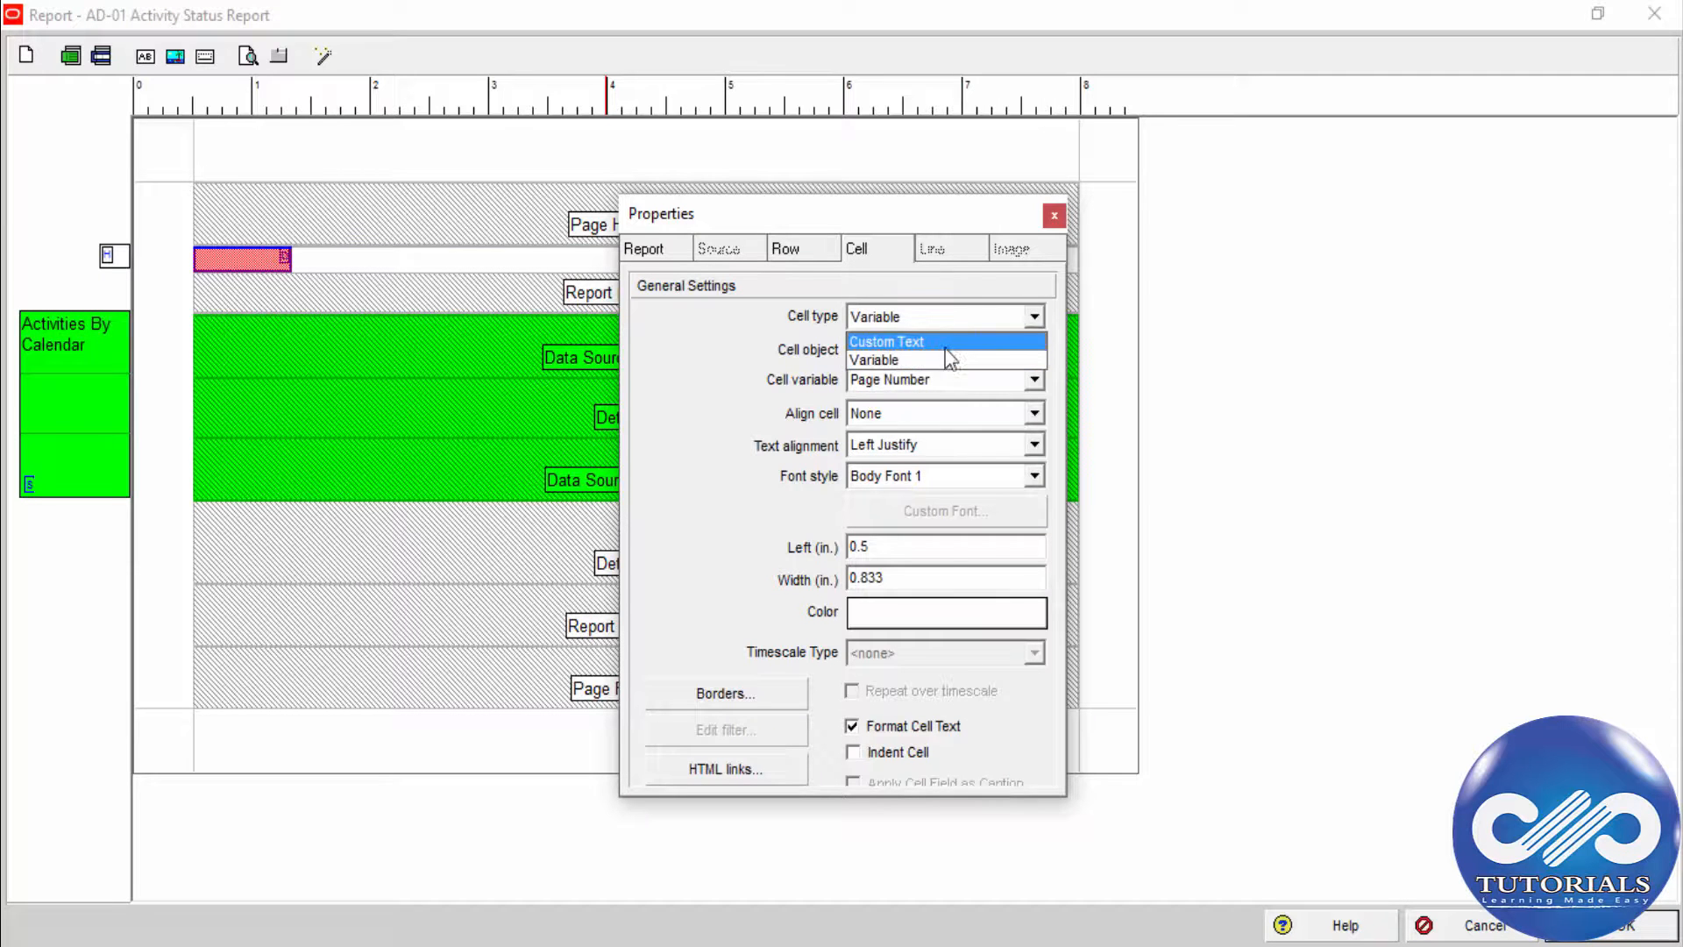
{"action": "left_click", "coordinate": [1023, 368]}
{"action": "left_click", "coordinate": [1007, 380]}
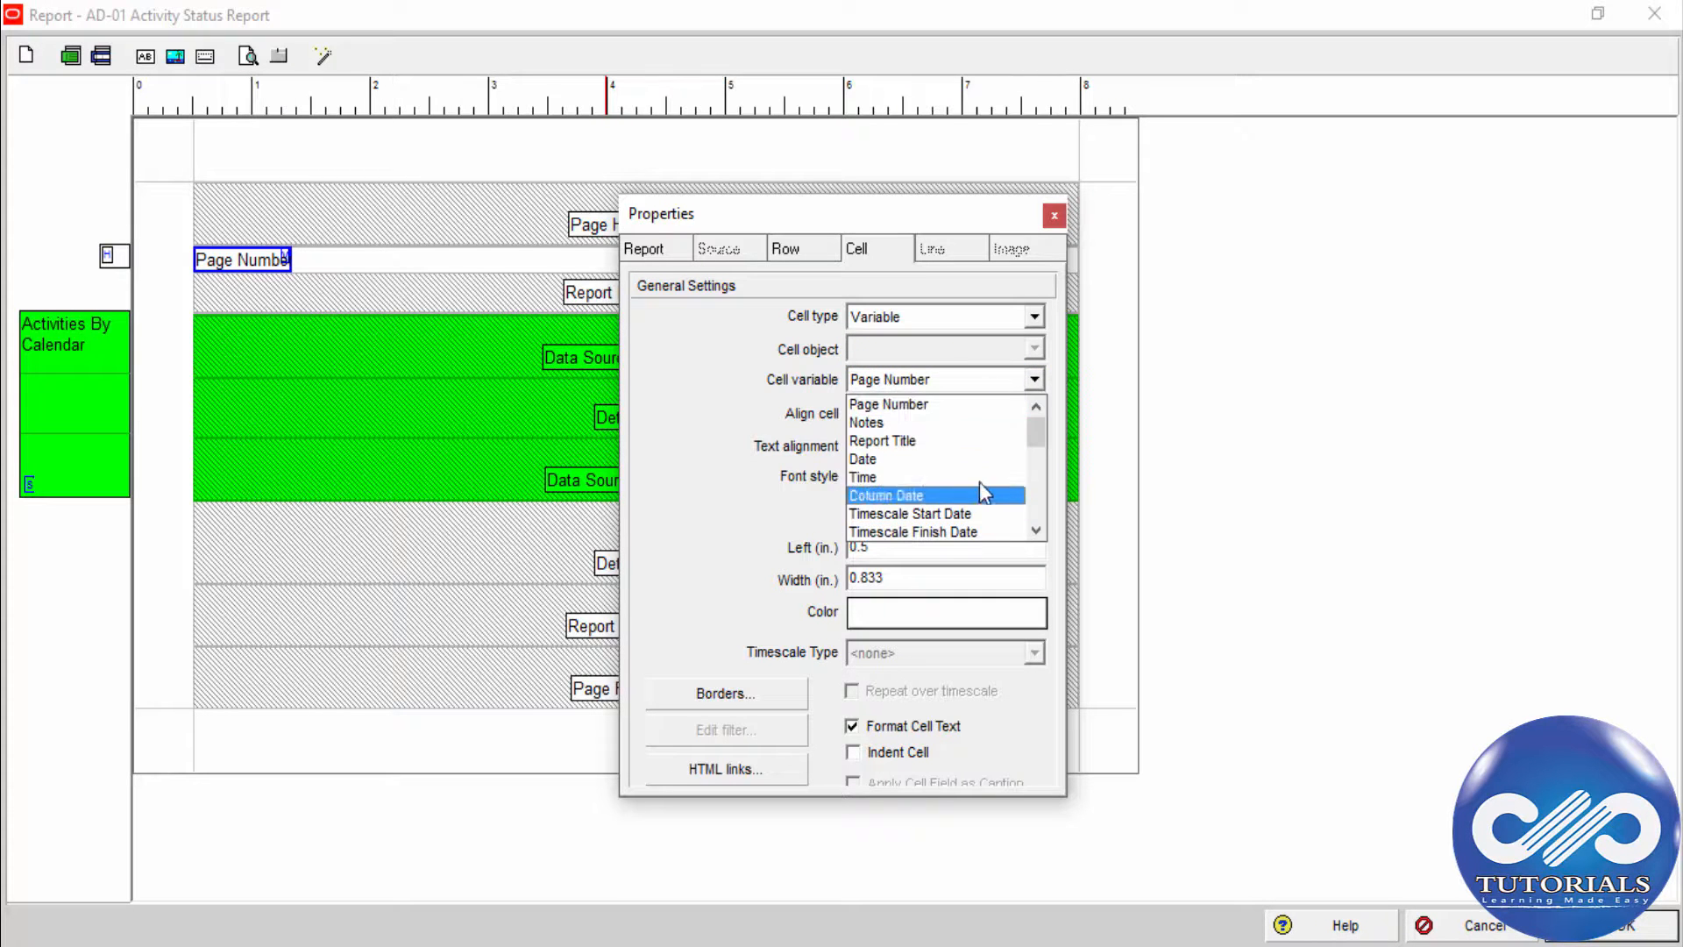
- Change the text cell's type to Custom Text and enter "ddddddddd" as its text
{"action": "left_click", "coordinate": [973, 318]}
{"action": "left_click", "coordinate": [973, 318]}
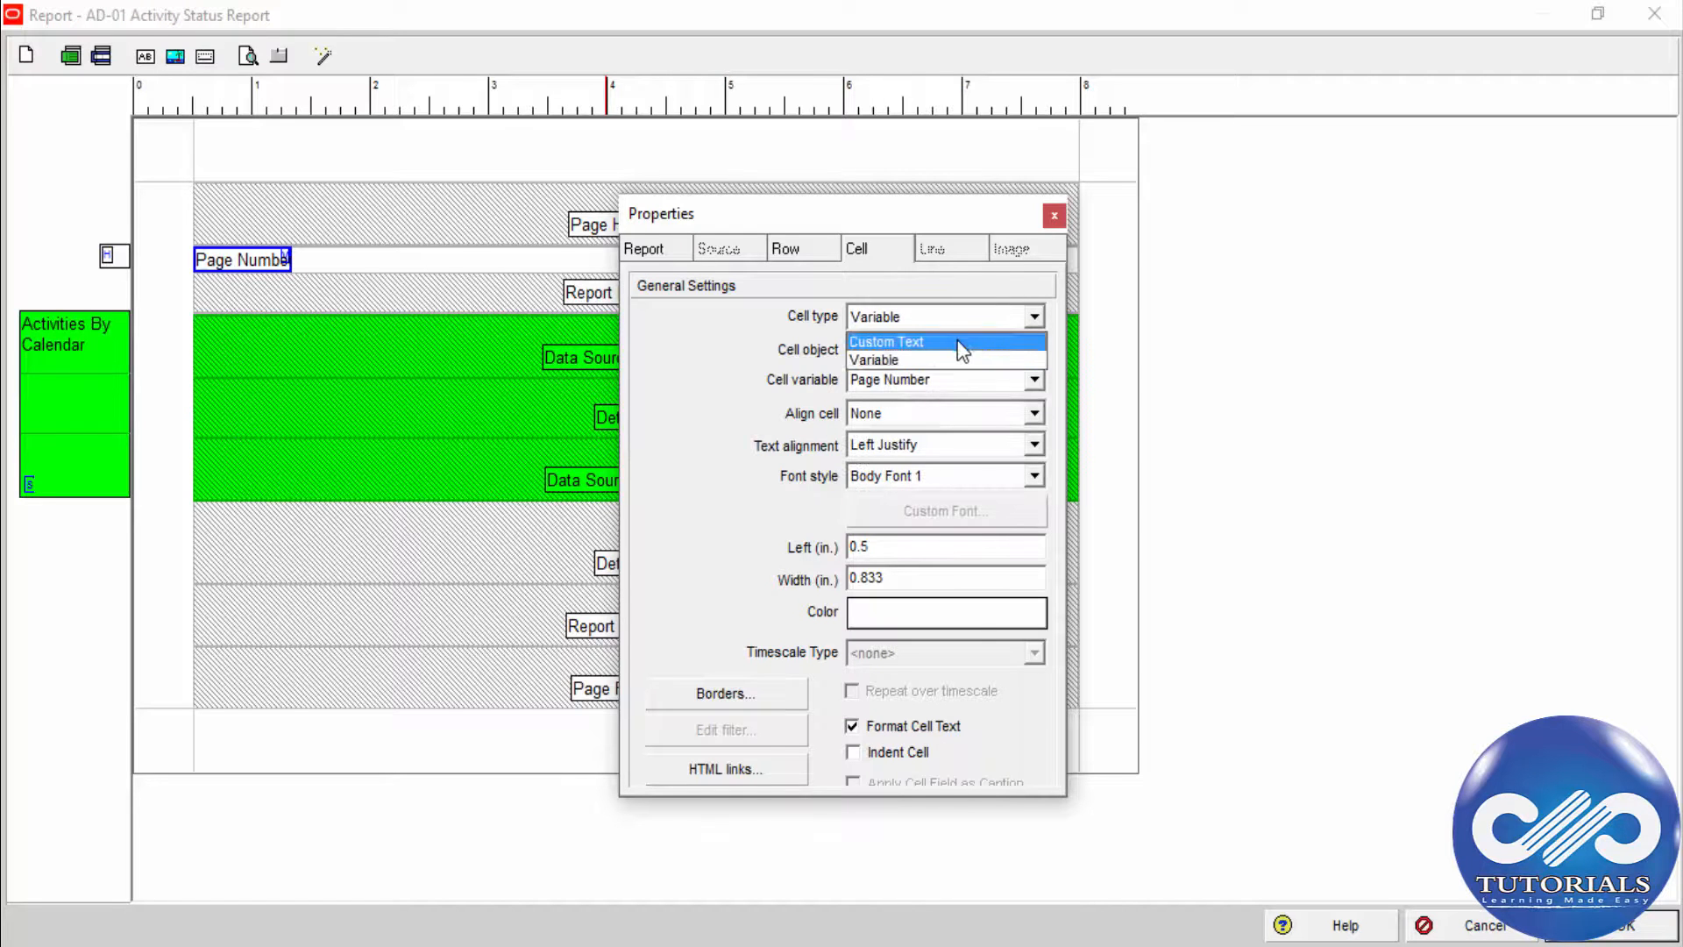
{"action": "left_click", "coordinate": [959, 339]}
{"action": "left_click", "coordinate": [959, 383]}
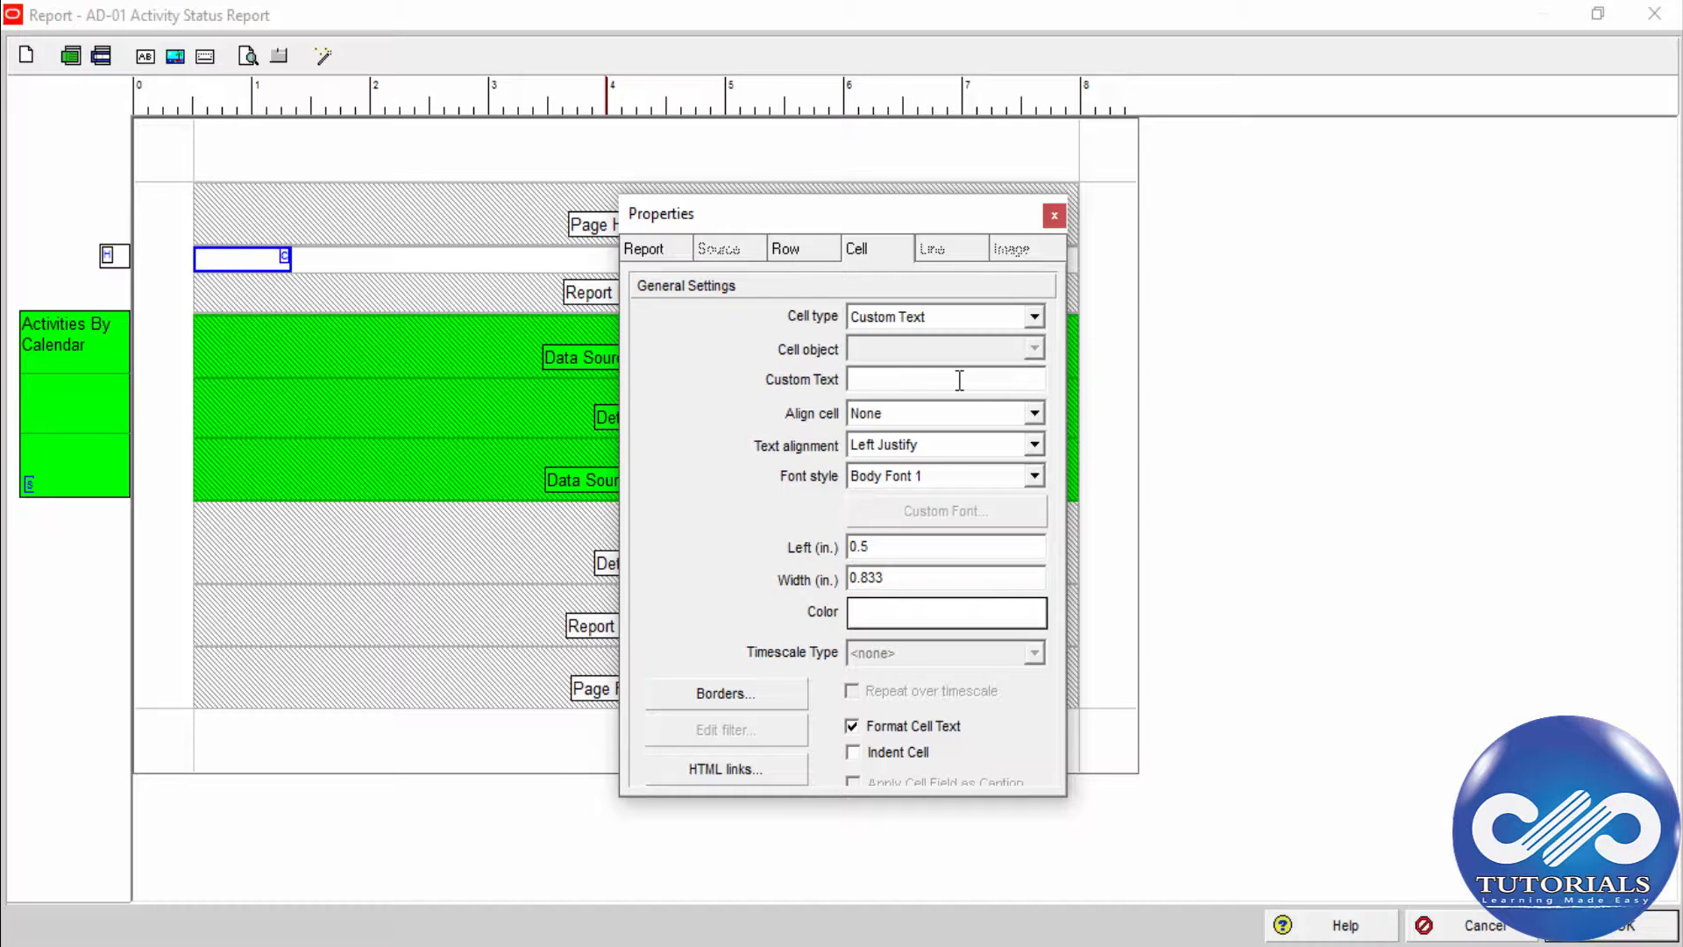
{"action": "type", "text": "ddddddddd"}
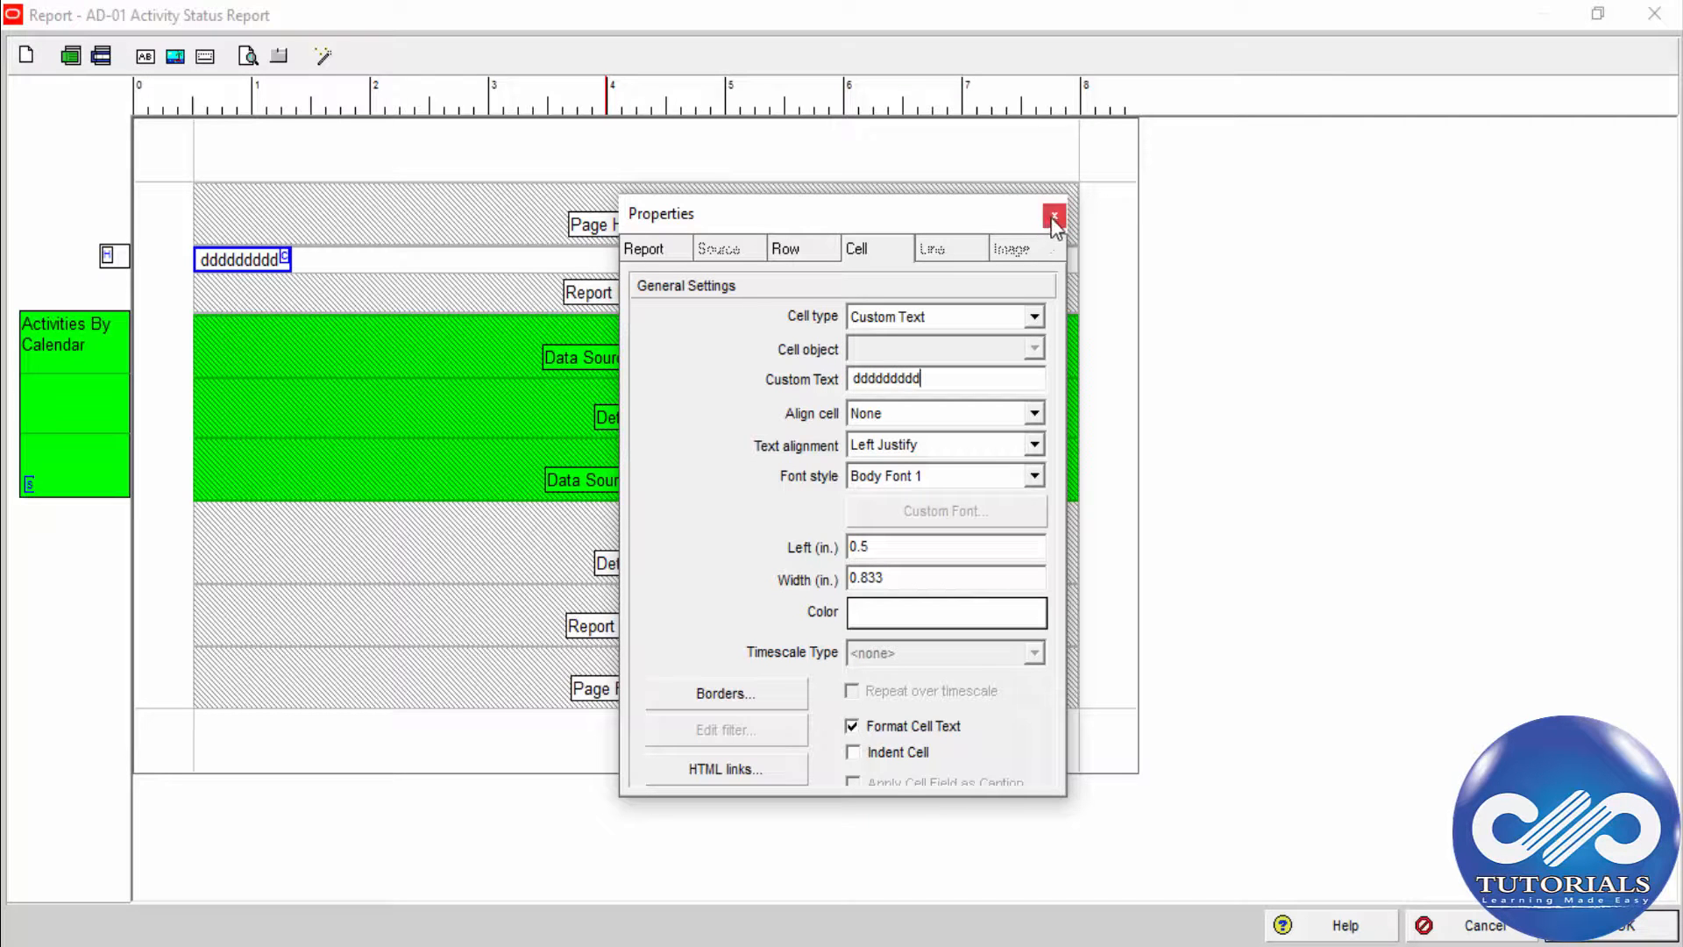
- Turn on the Left Border for the custom text cell and close its properties
{"action": "left_click", "coordinate": [744, 701]}
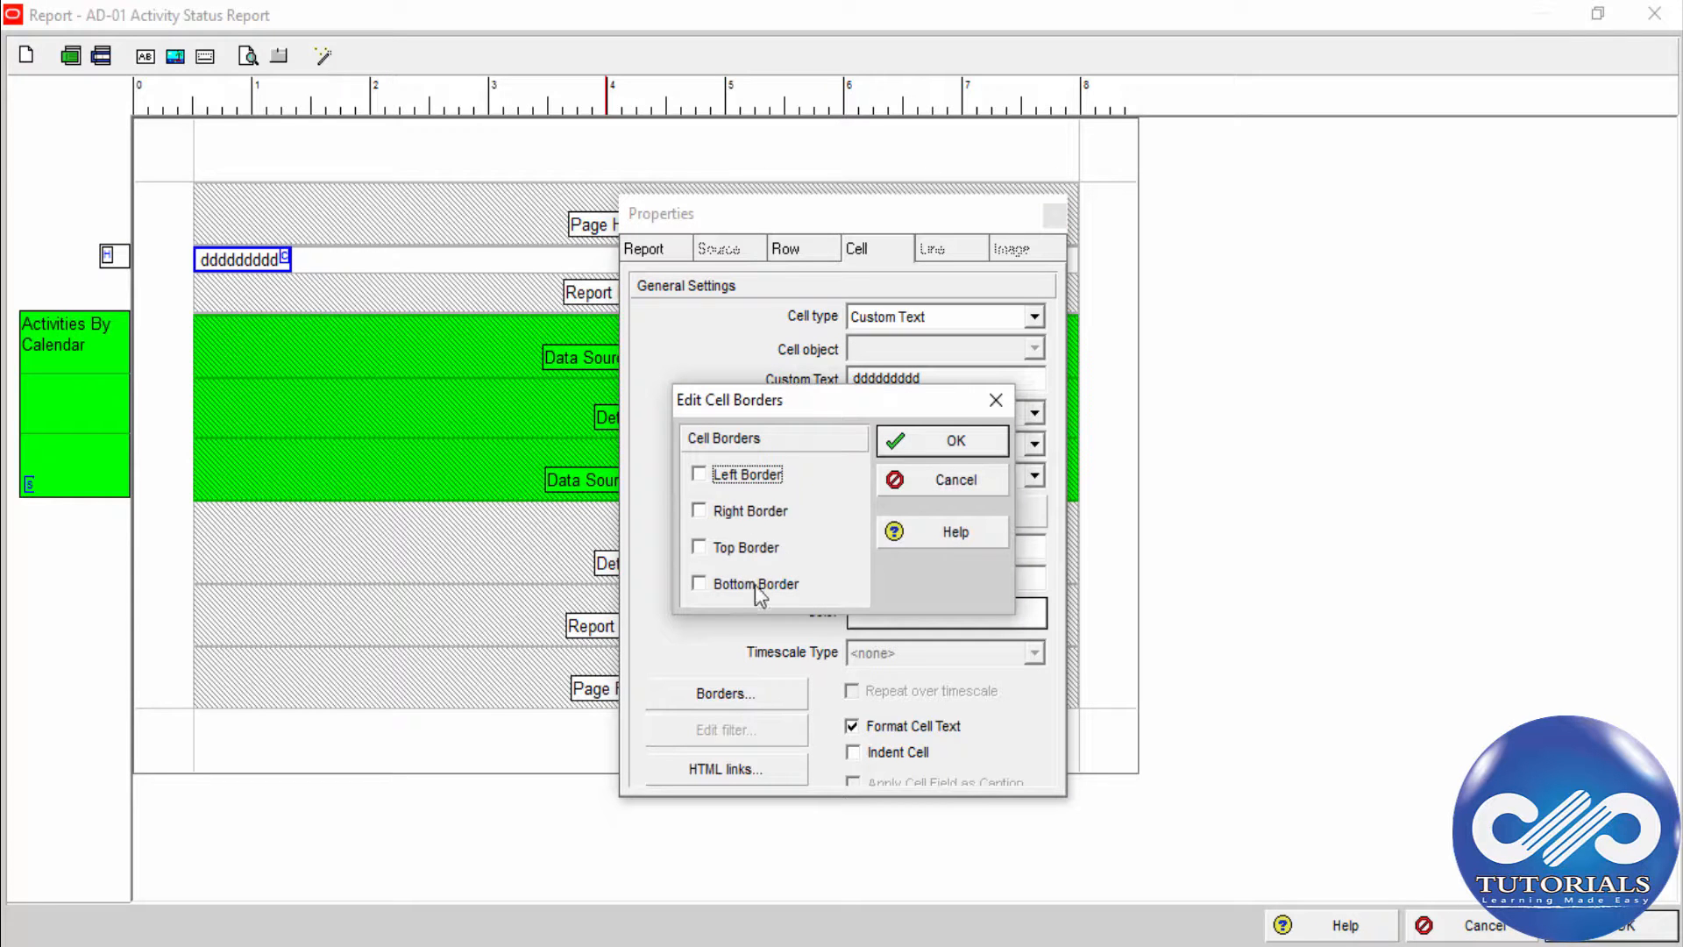
{"action": "left_click", "coordinate": [764, 481]}
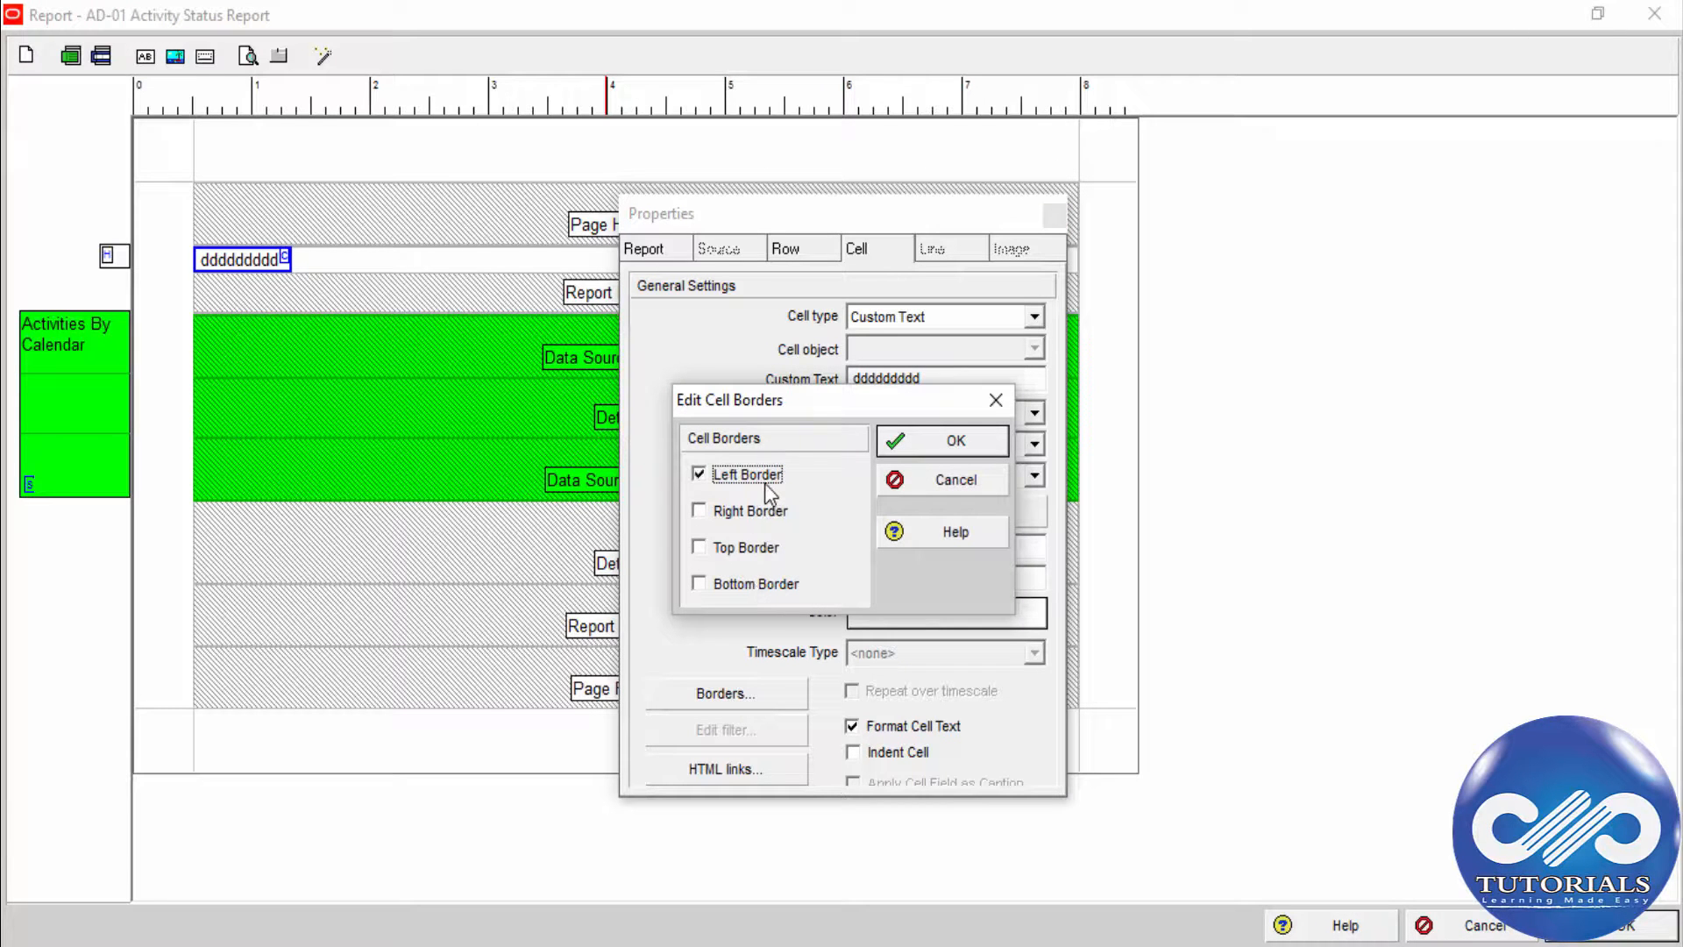
{"action": "left_click", "coordinate": [955, 447]}
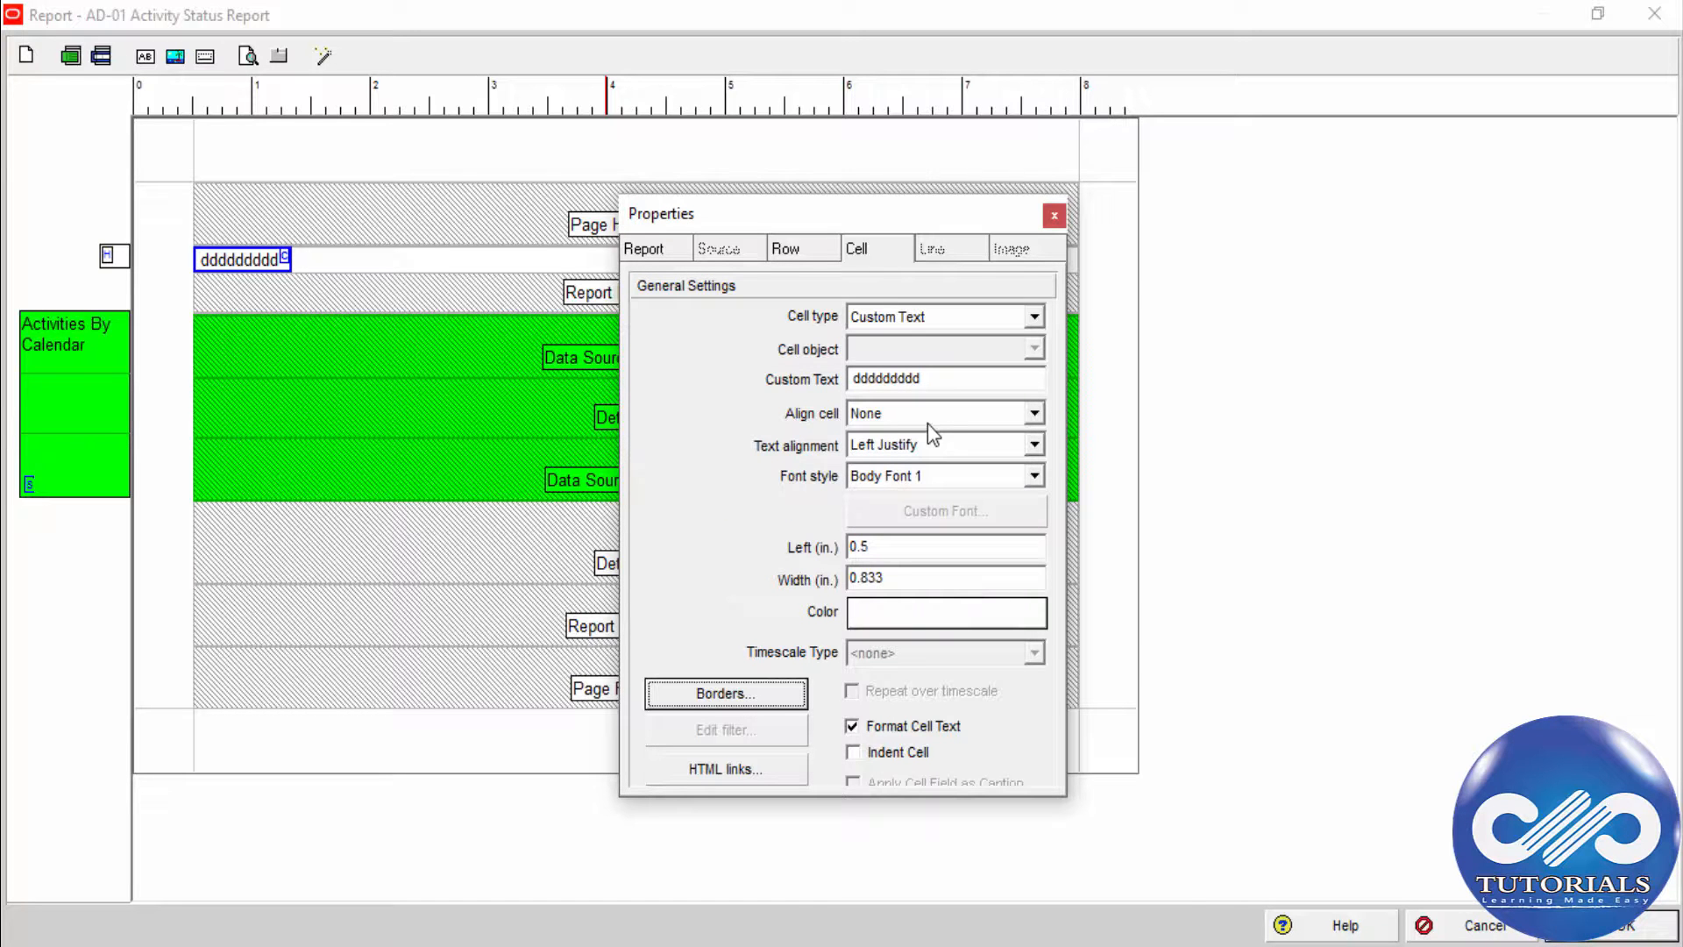
{"action": "left_click", "coordinate": [1055, 214]}
- Add an image cell beside the custom text cell and browse the Desktop for a bitmap without loading one
{"action": "left_click", "coordinate": [180, 56]}
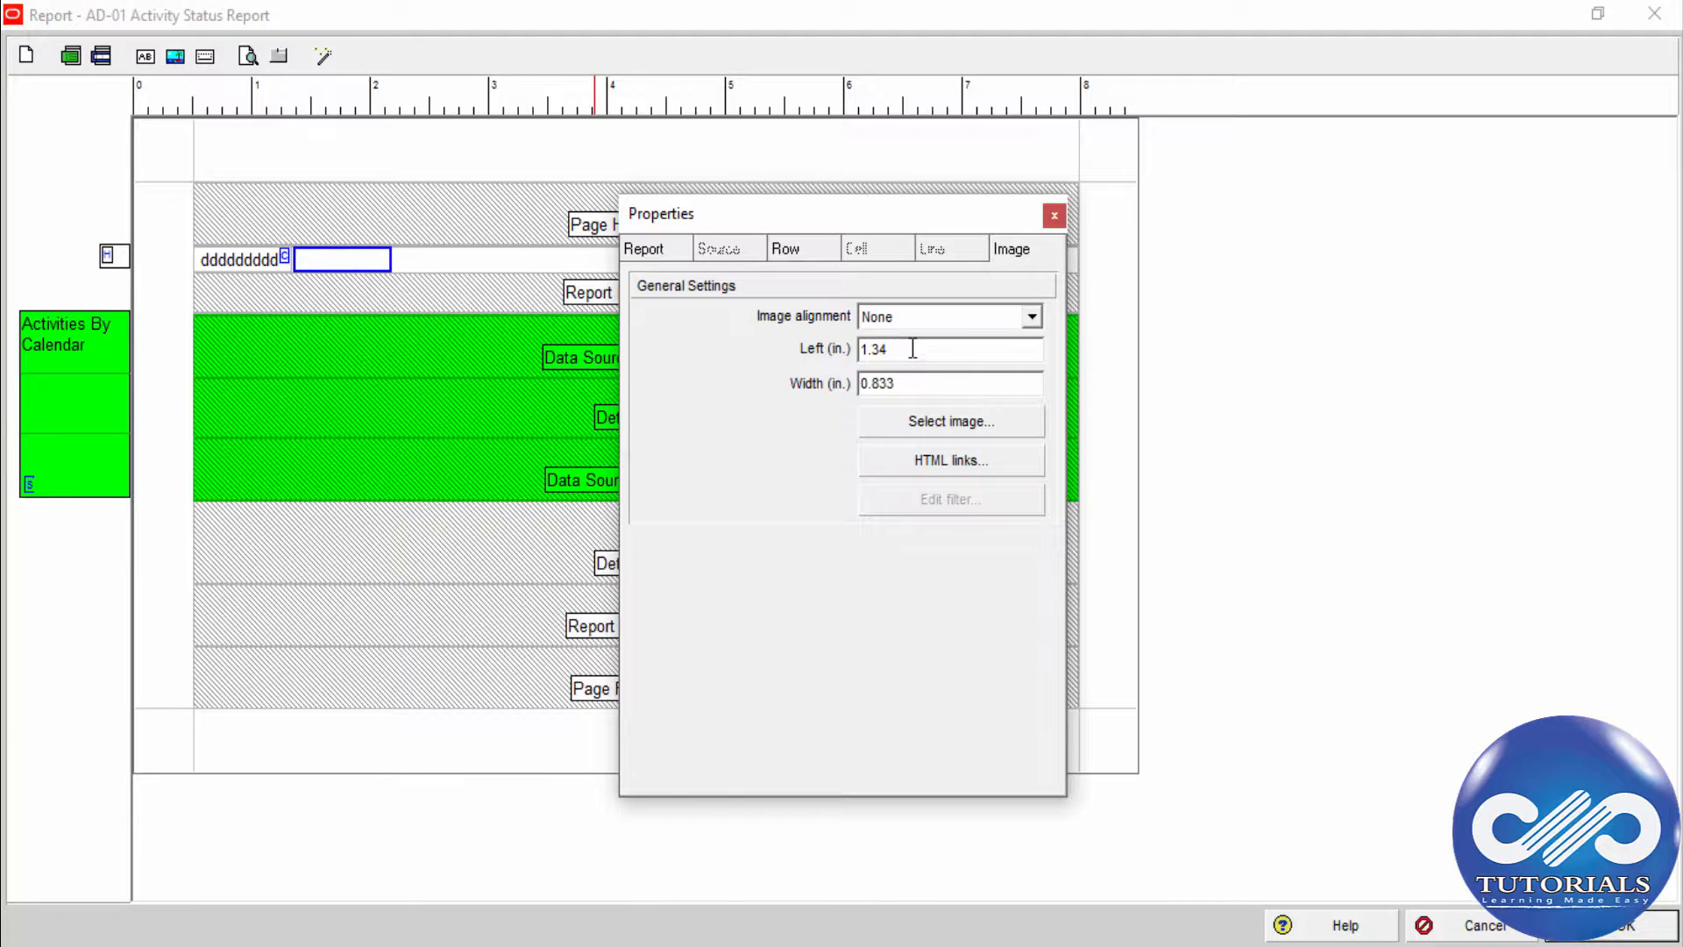
{"action": "left_click", "coordinate": [950, 421]}
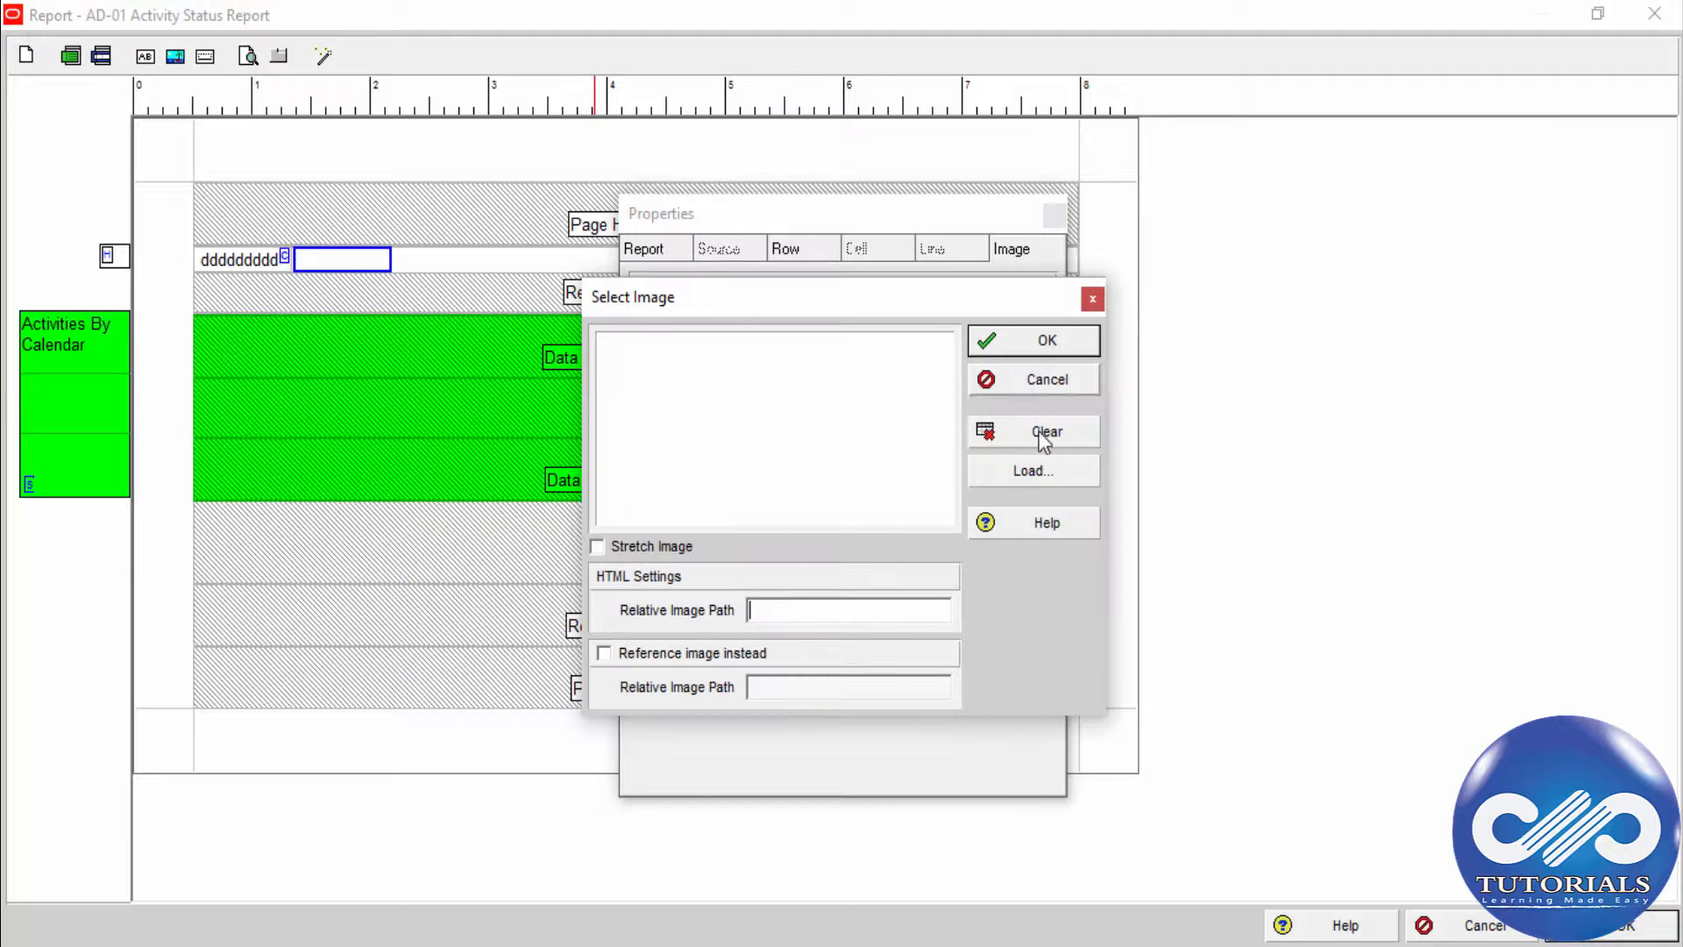
{"action": "left_click", "coordinate": [1040, 468]}
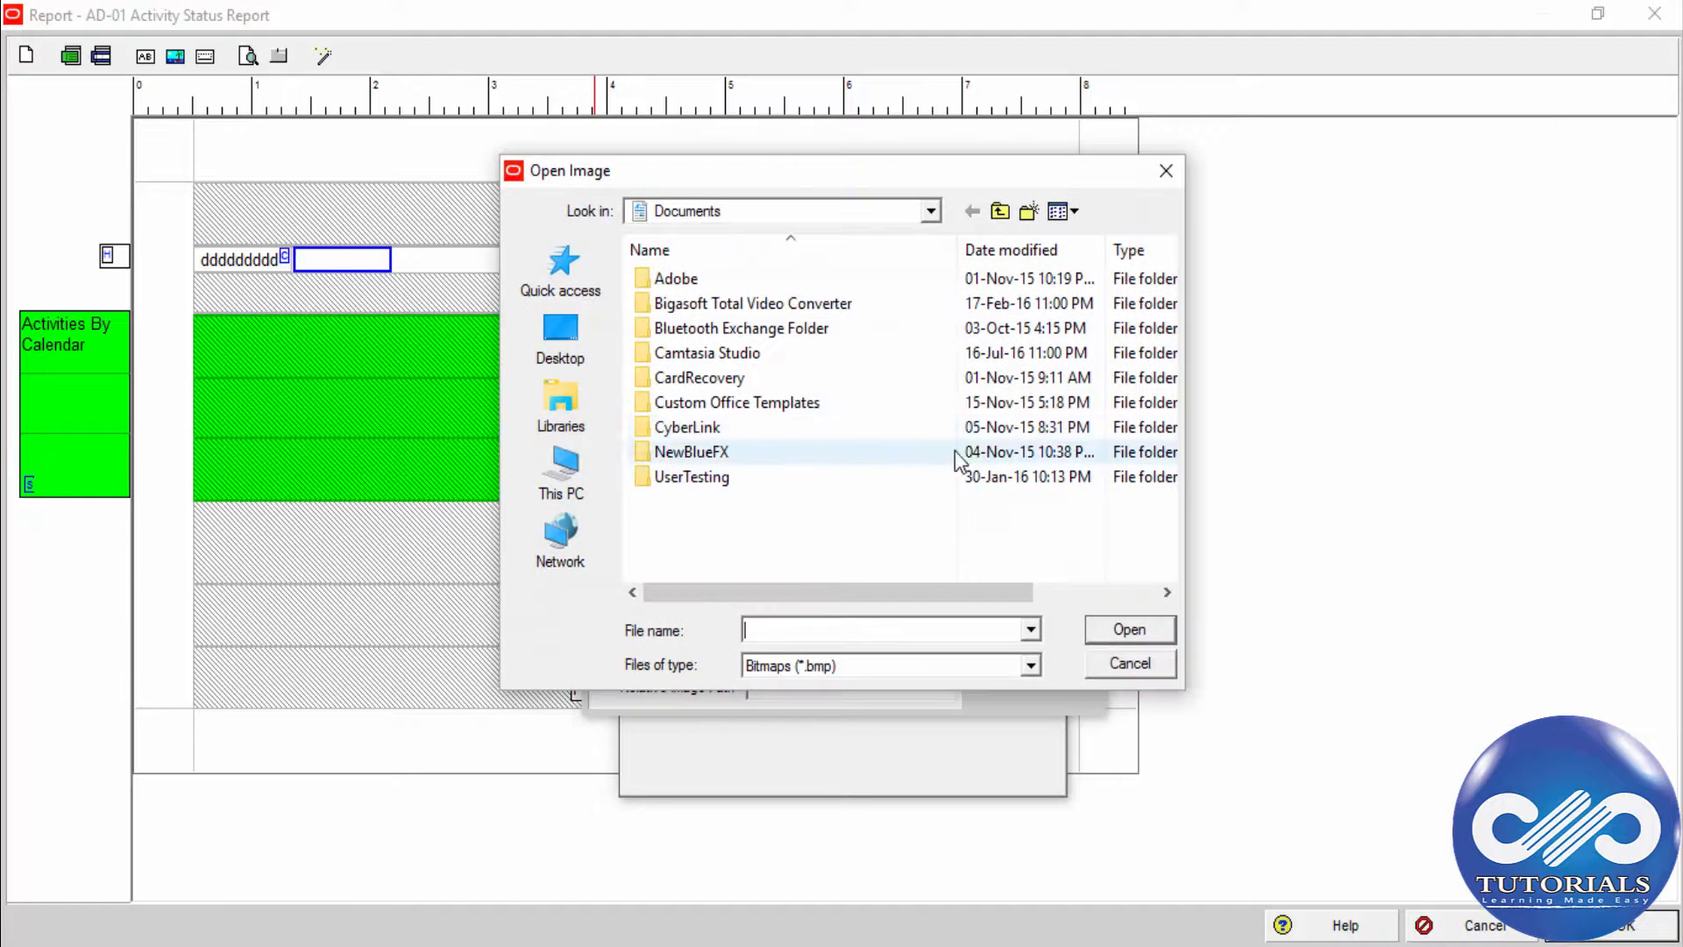
{"action": "left_click", "coordinate": [561, 347]}
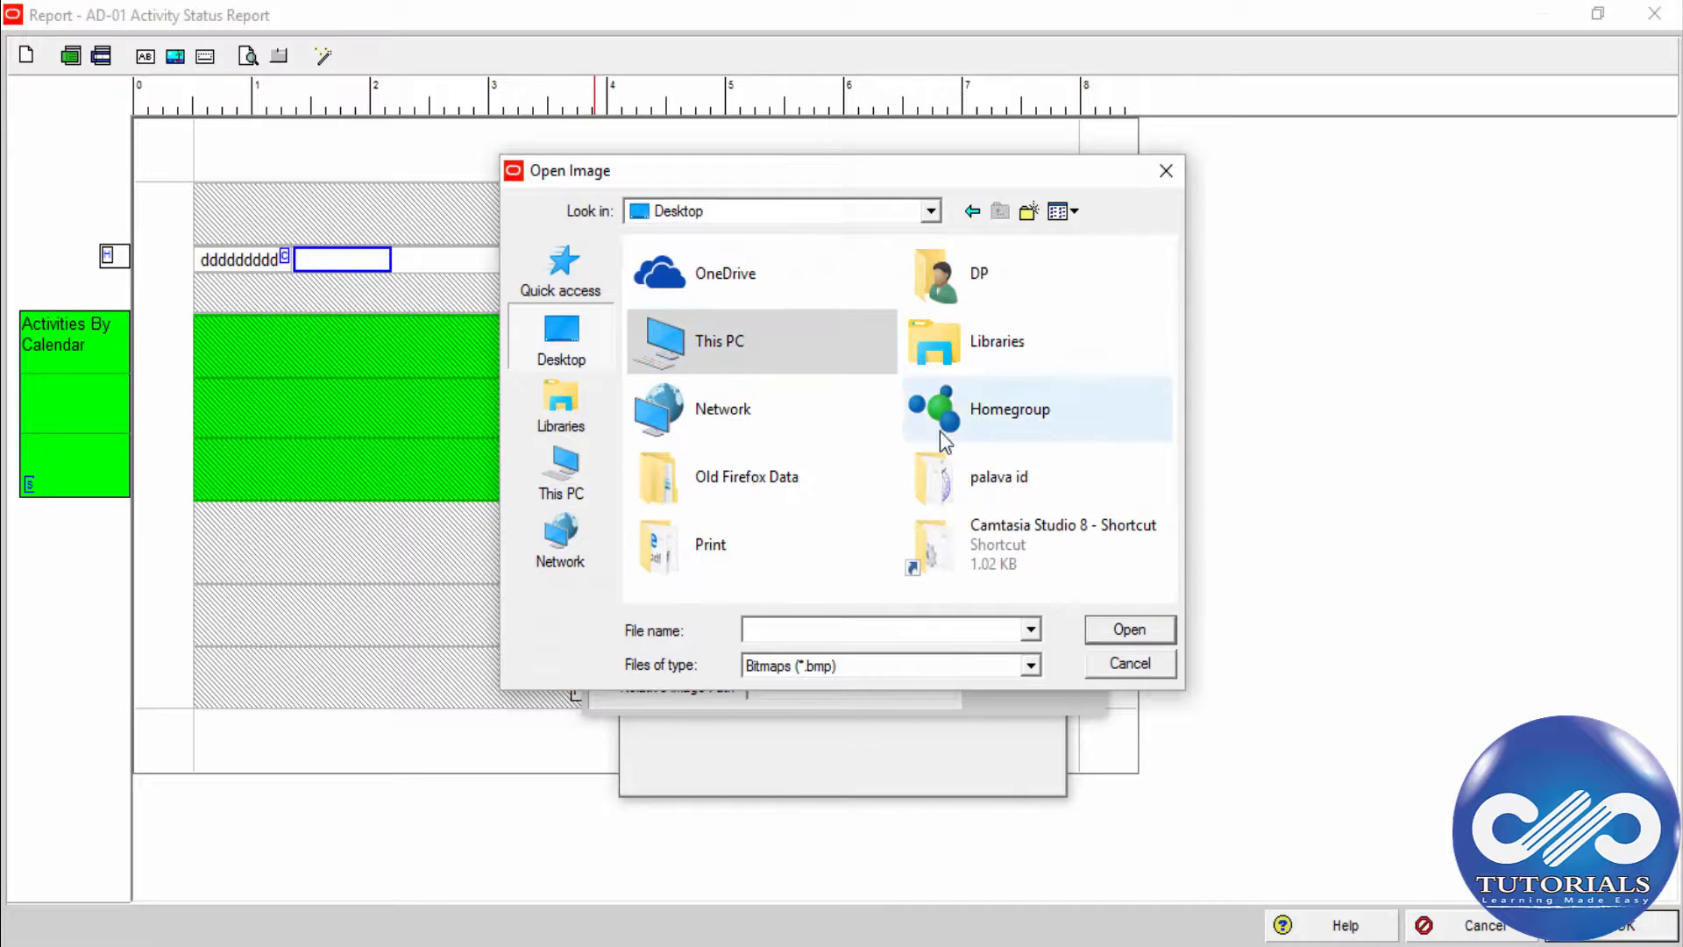
{"action": "left_click", "coordinate": [1122, 664]}
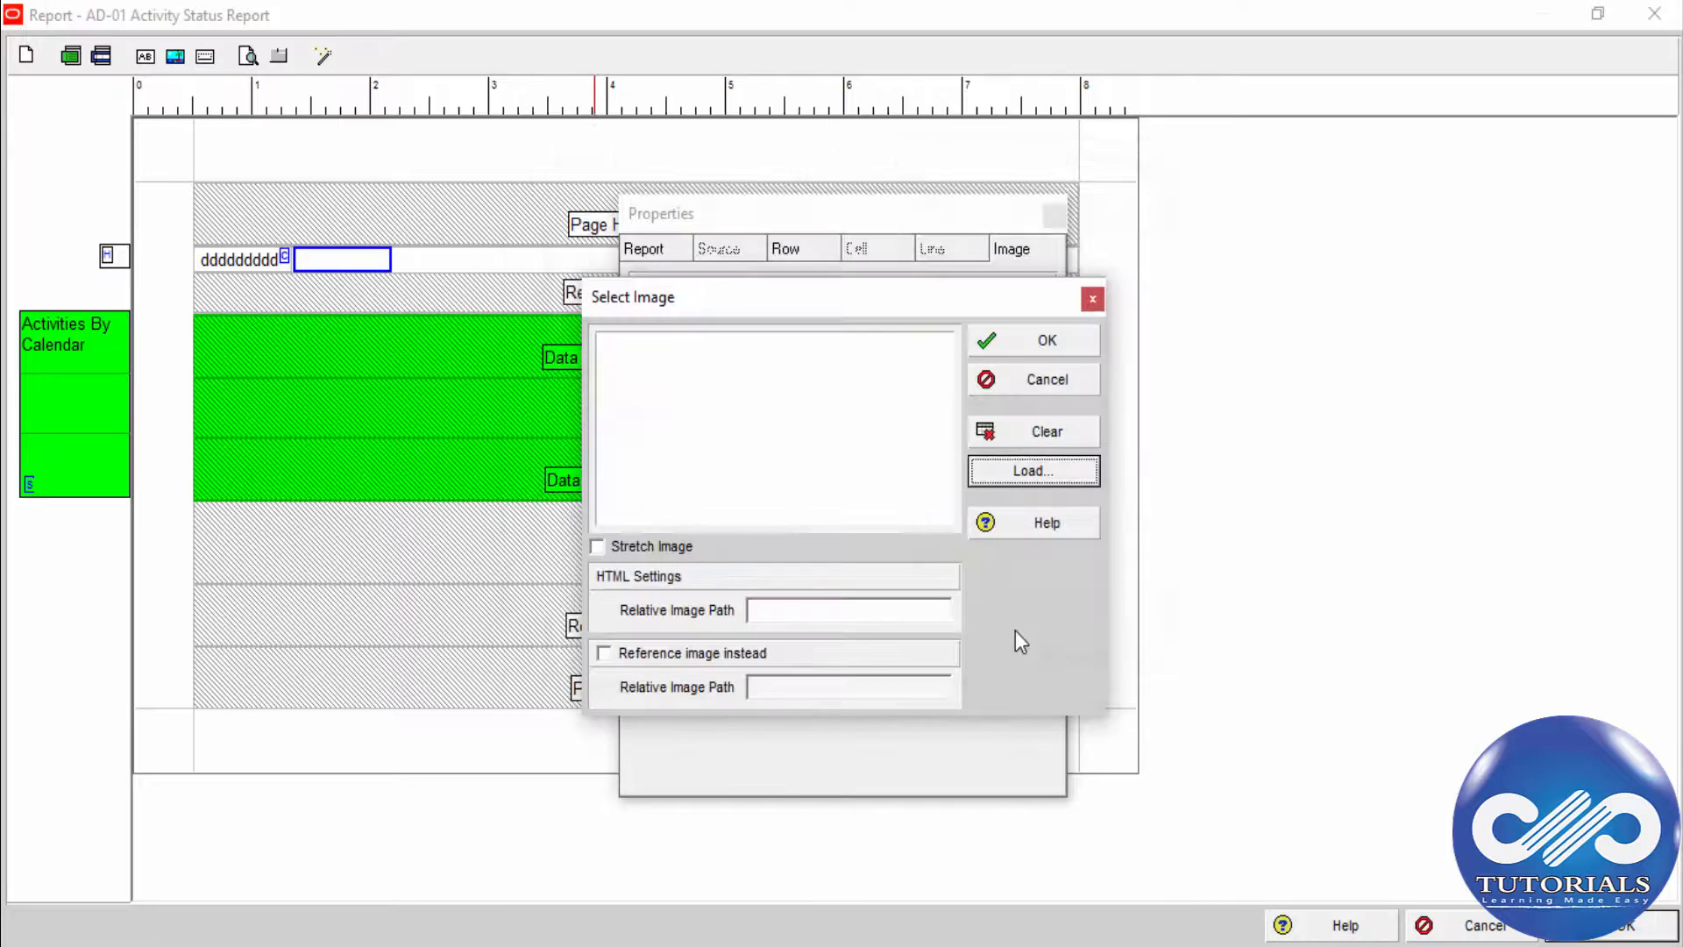
{"action": "left_click", "coordinate": [1039, 343]}
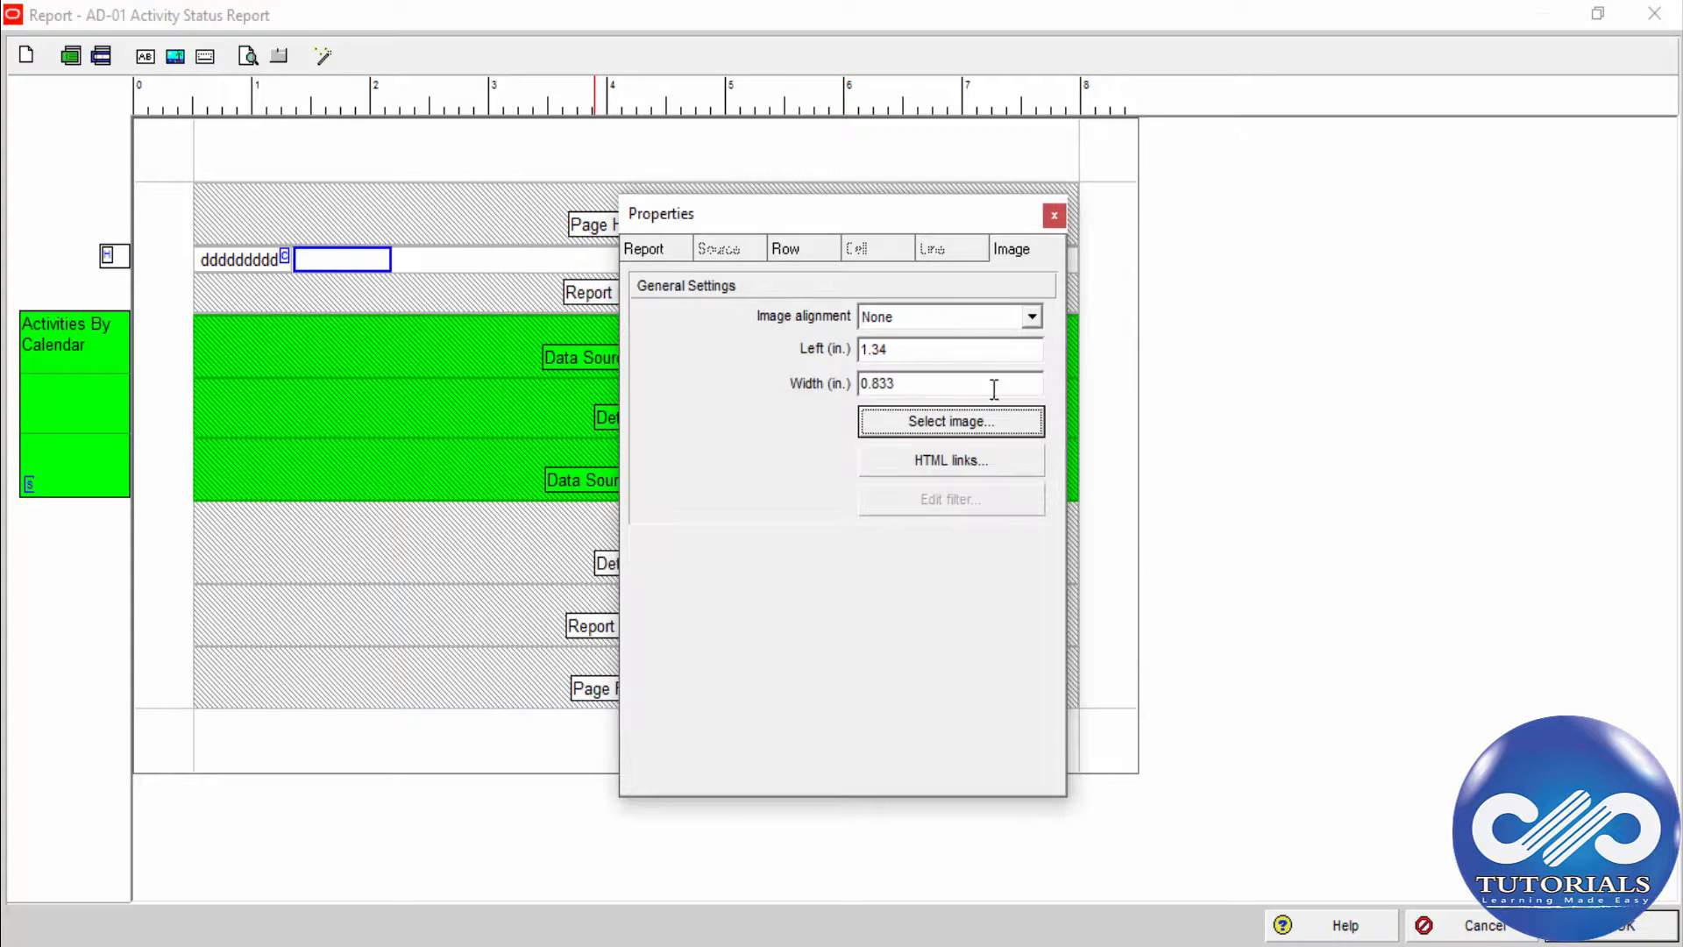
{"action": "left_click", "coordinate": [940, 461]}
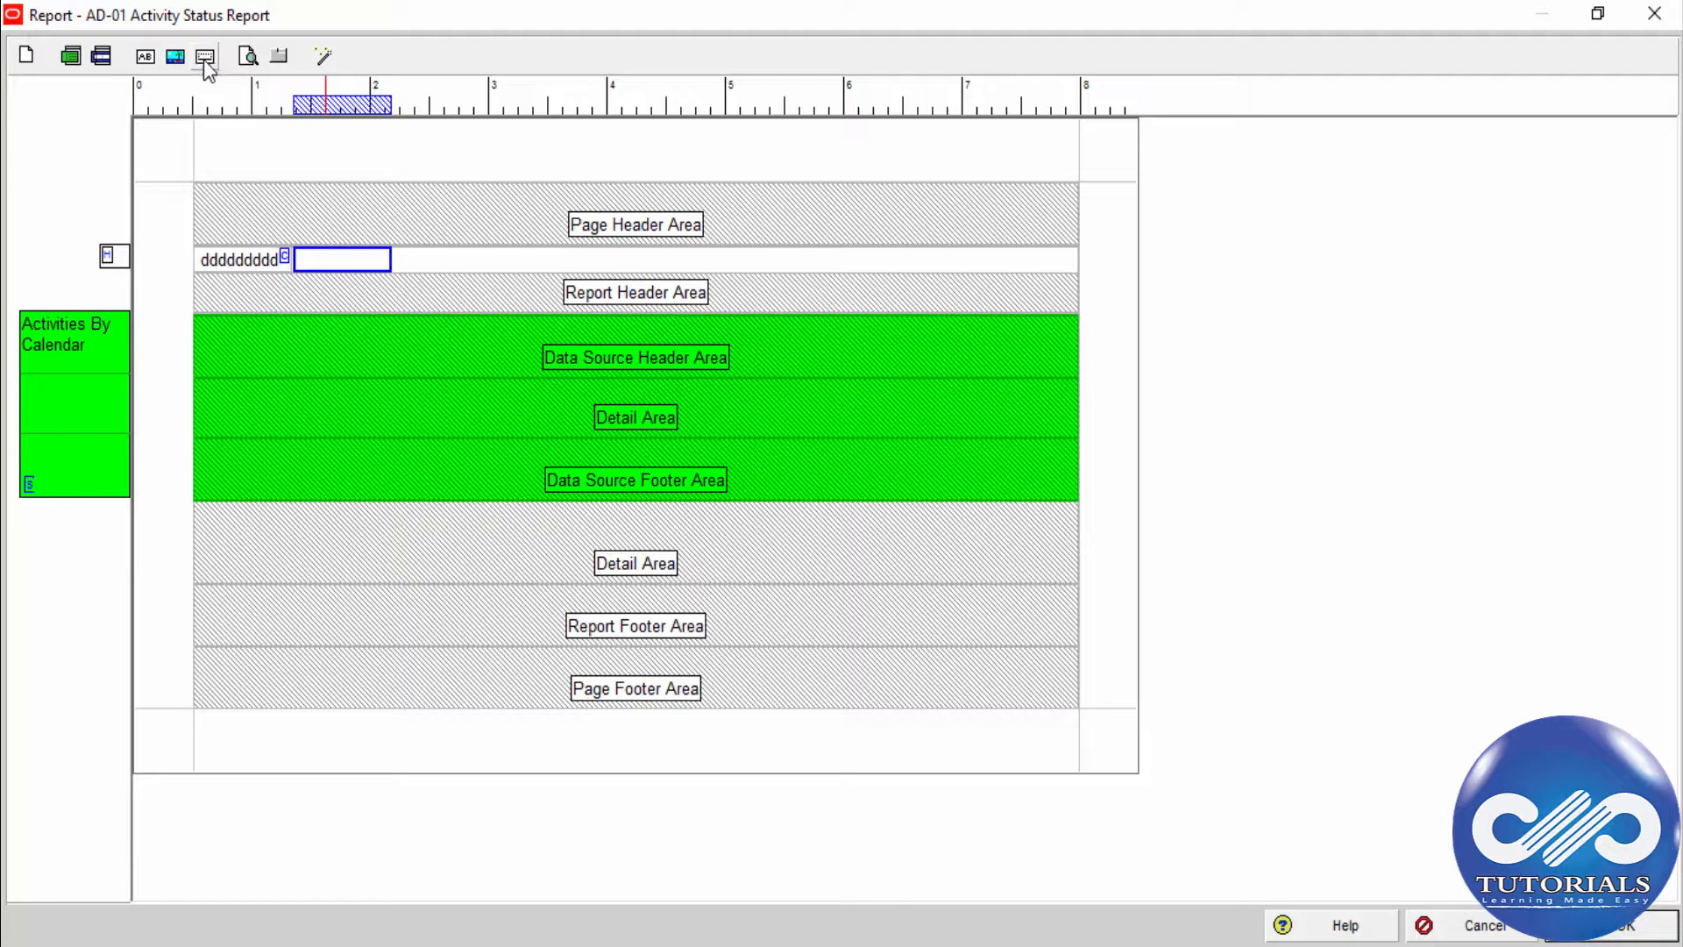
- Add a line cell to the Report Header Area row, keeping Center alignment and one line
{"action": "left_click", "coordinate": [204, 59]}
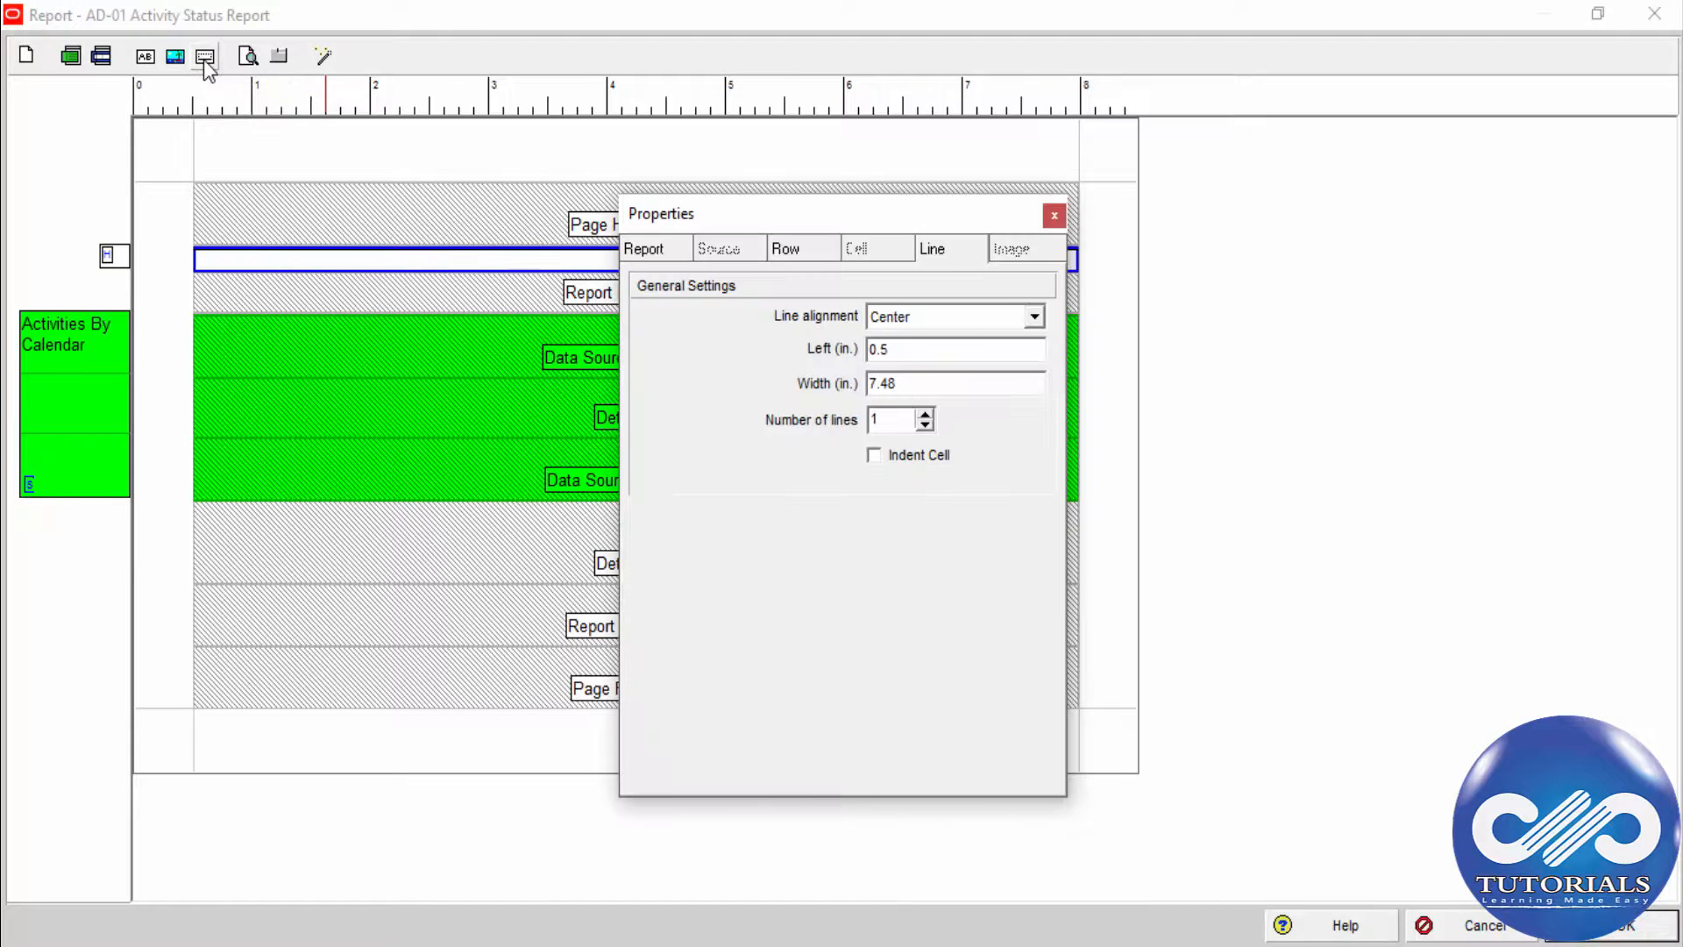
{"action": "left_click", "coordinate": [975, 319]}
{"action": "left_click", "coordinate": [985, 316]}
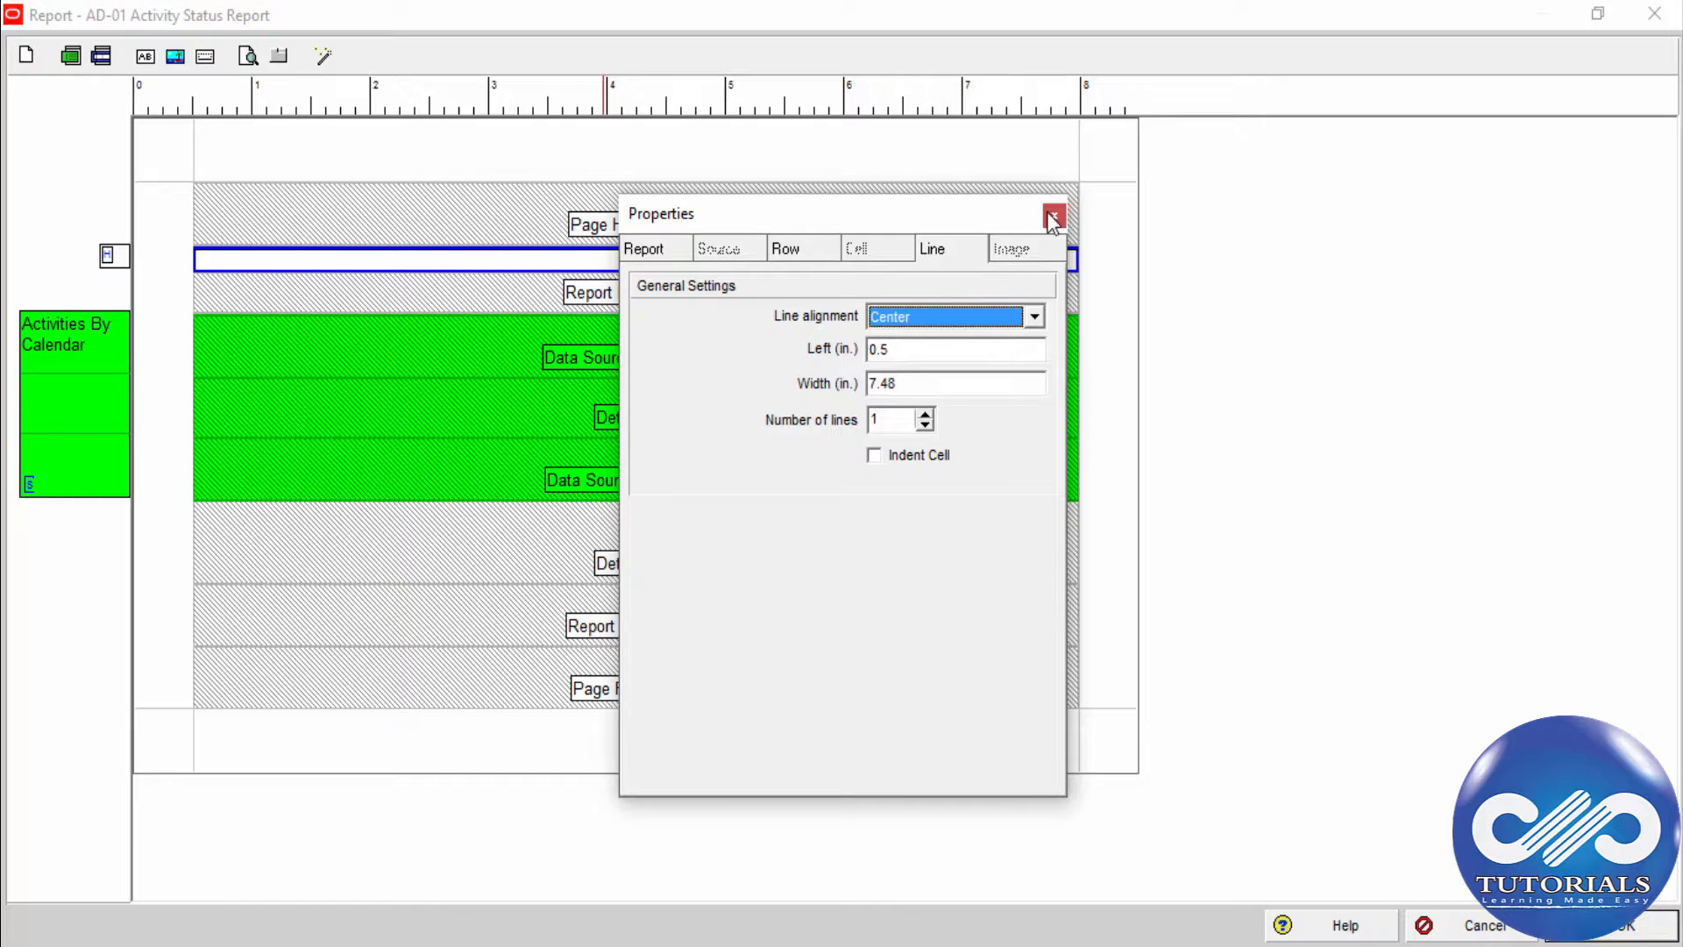
{"action": "left_click", "coordinate": [1054, 216]}
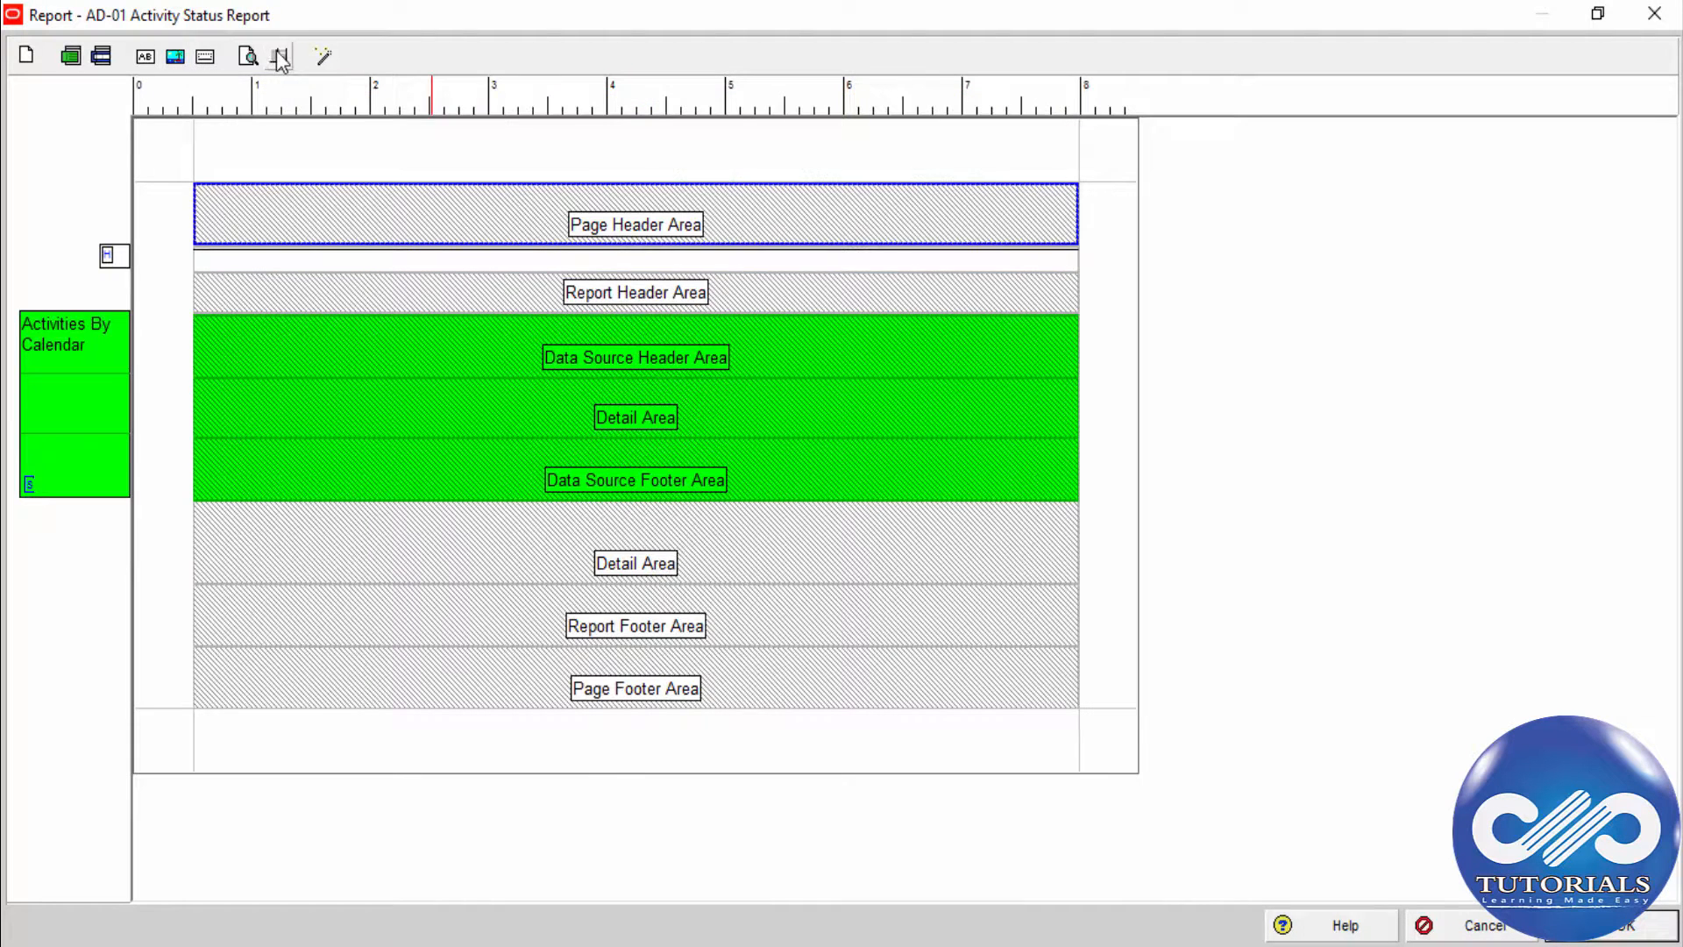
- Review the report's background image options without loading an image, and leave the report properties
{"action": "left_click", "coordinate": [279, 58]}
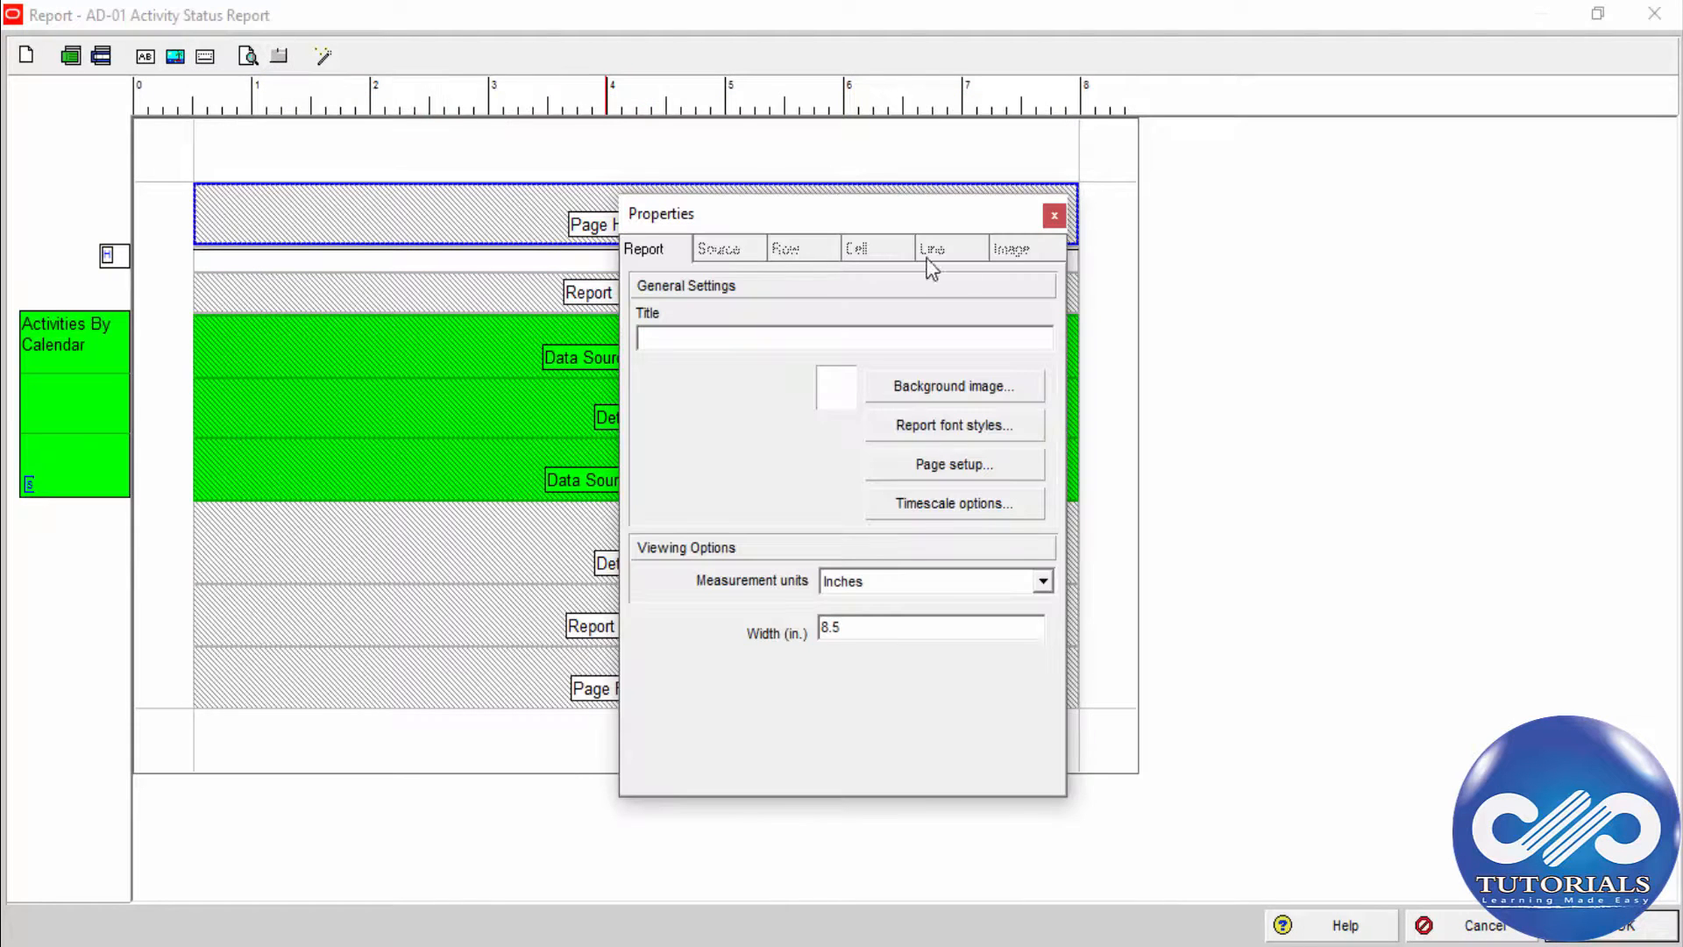
{"action": "left_click", "coordinate": [999, 390]}
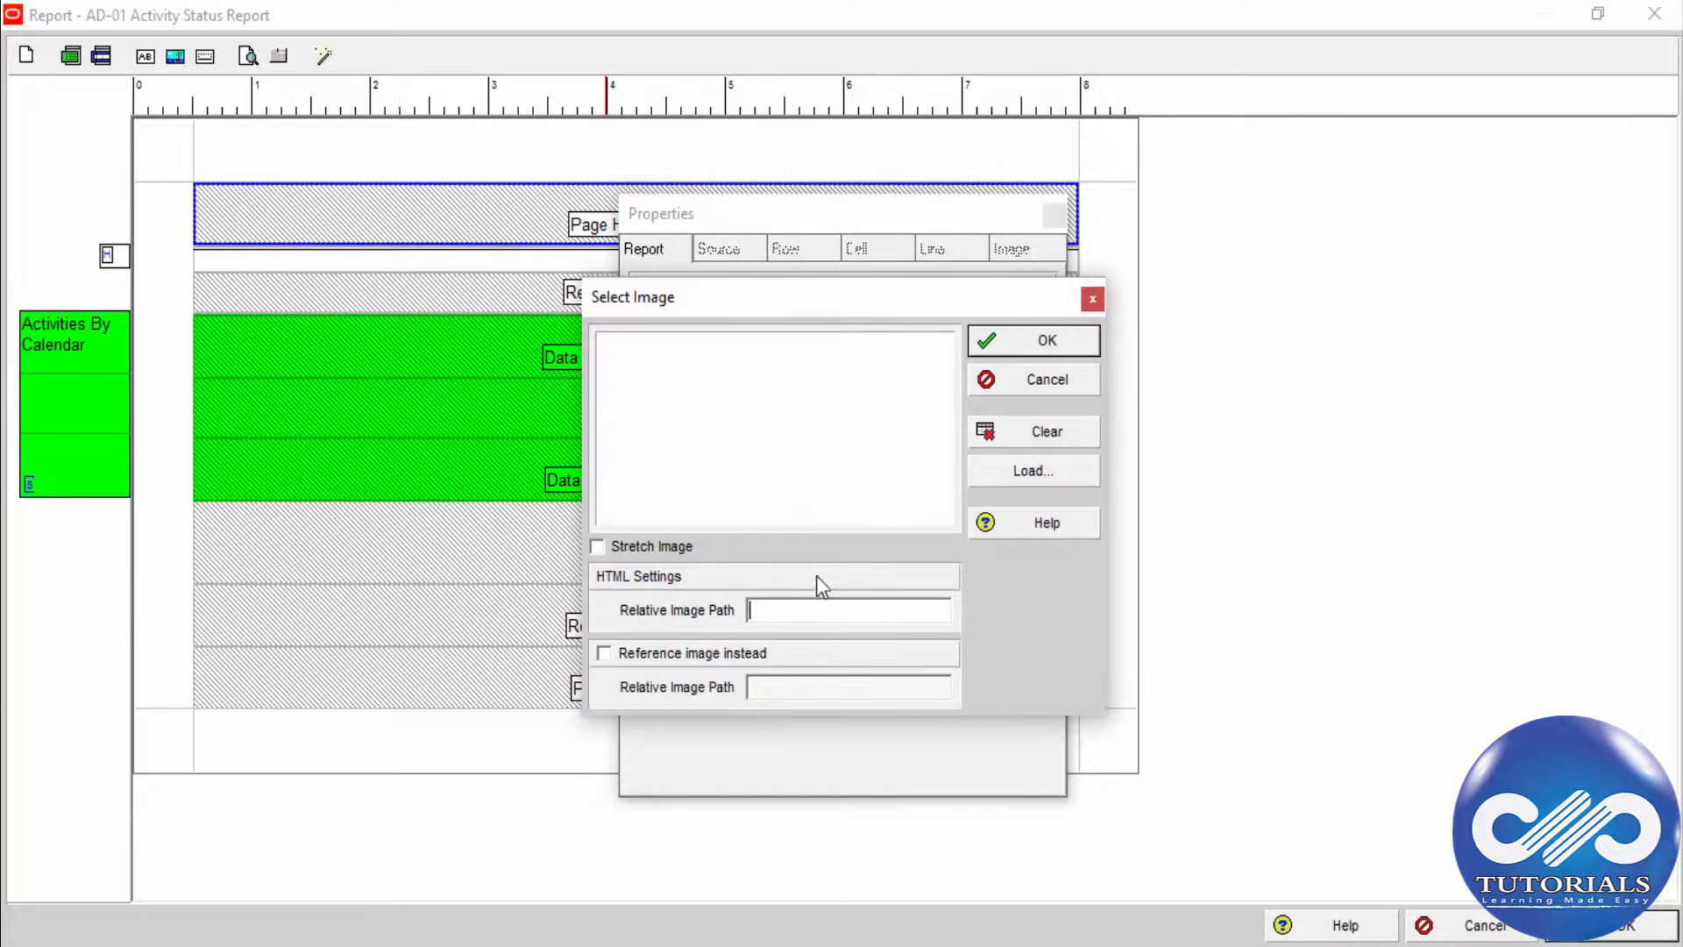
{"action": "left_click", "coordinate": [1013, 471]}
{"action": "left_click", "coordinate": [1129, 673]}
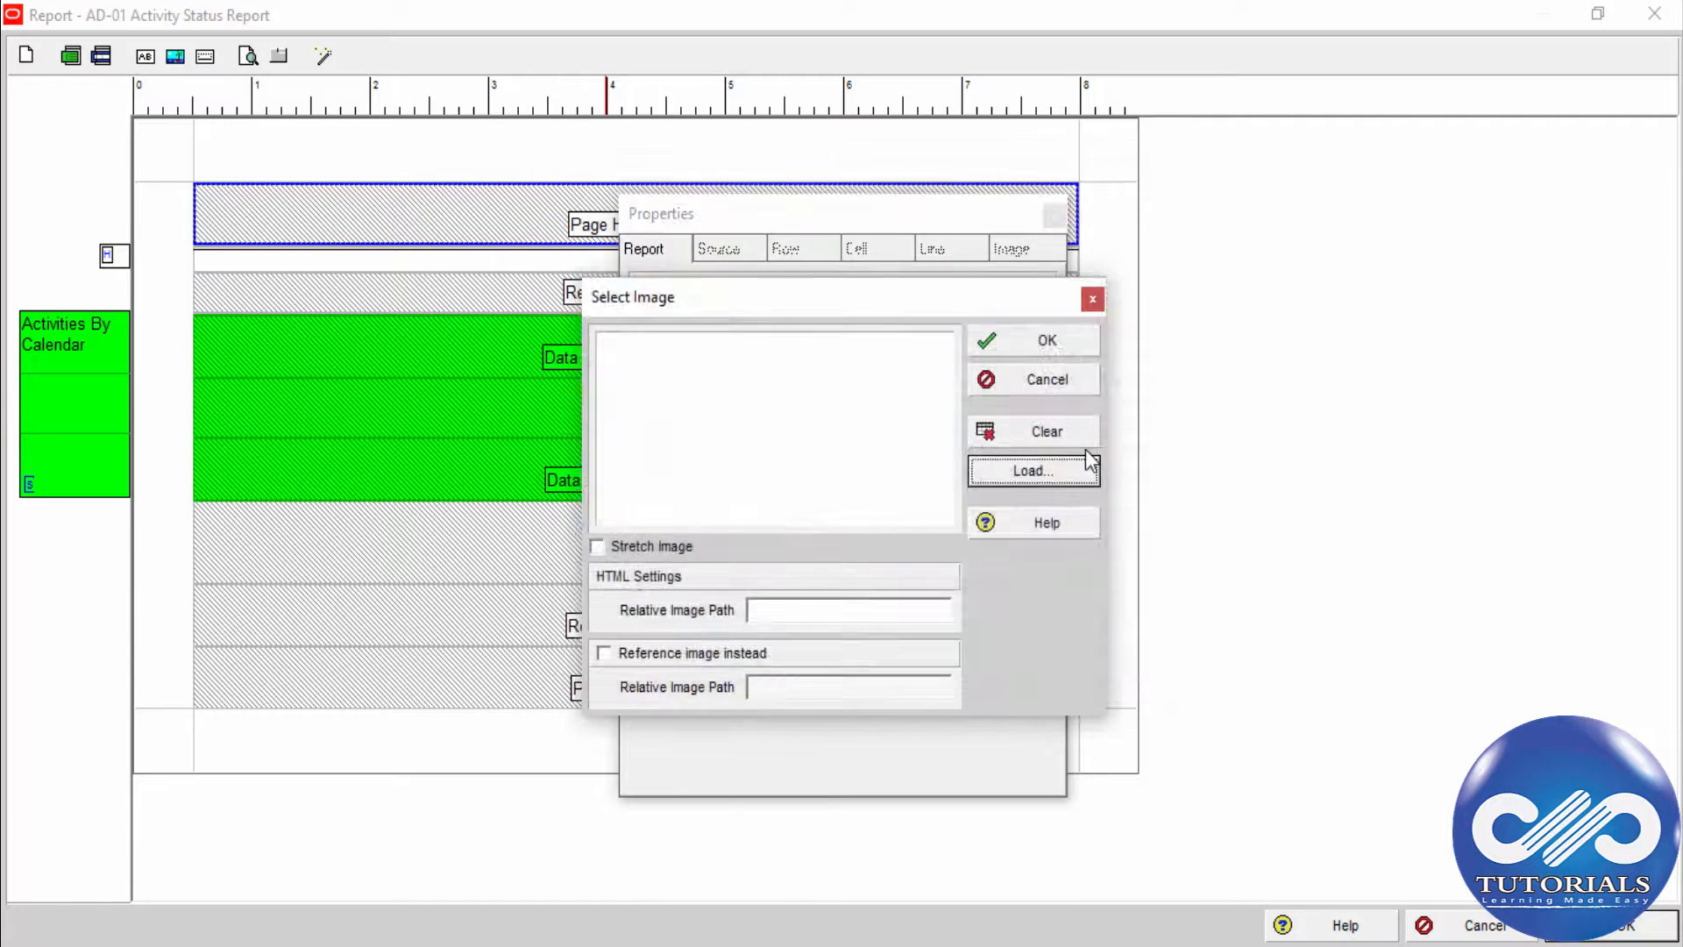
{"action": "left_click", "coordinate": [1084, 376]}
{"action": "left_click", "coordinate": [1056, 214]}
{"action": "left_click", "coordinate": [860, 347]}
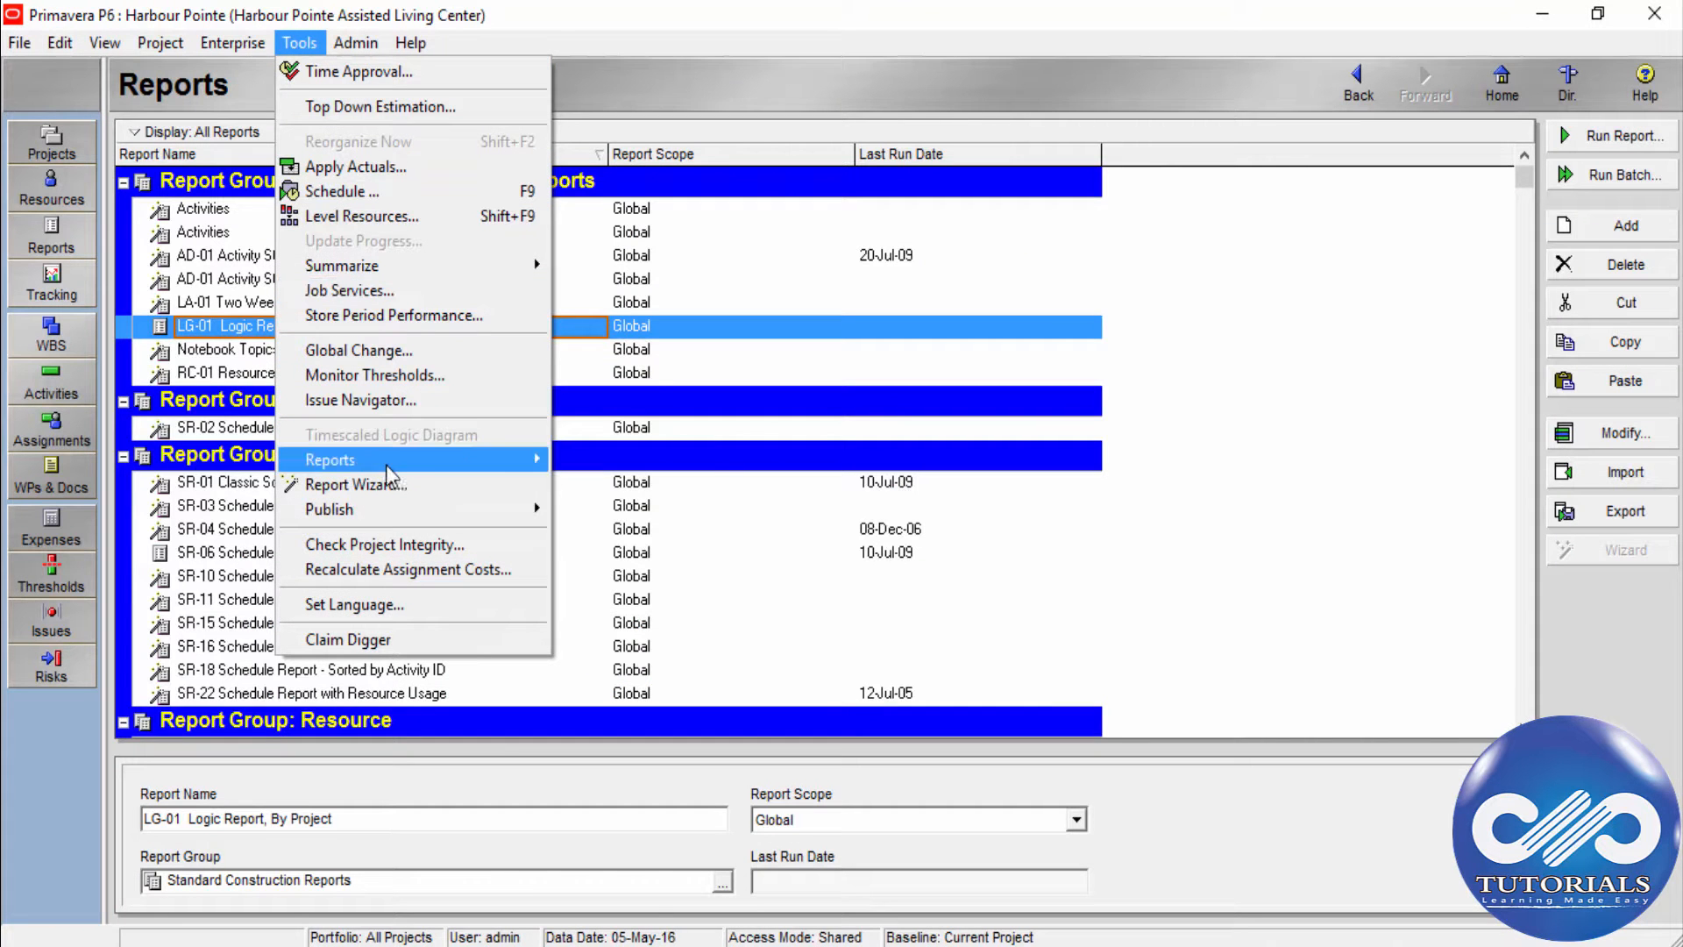
- Add a global batch report named "sample group"
{"action": "mouse_move", "coordinate": [399, 464]}
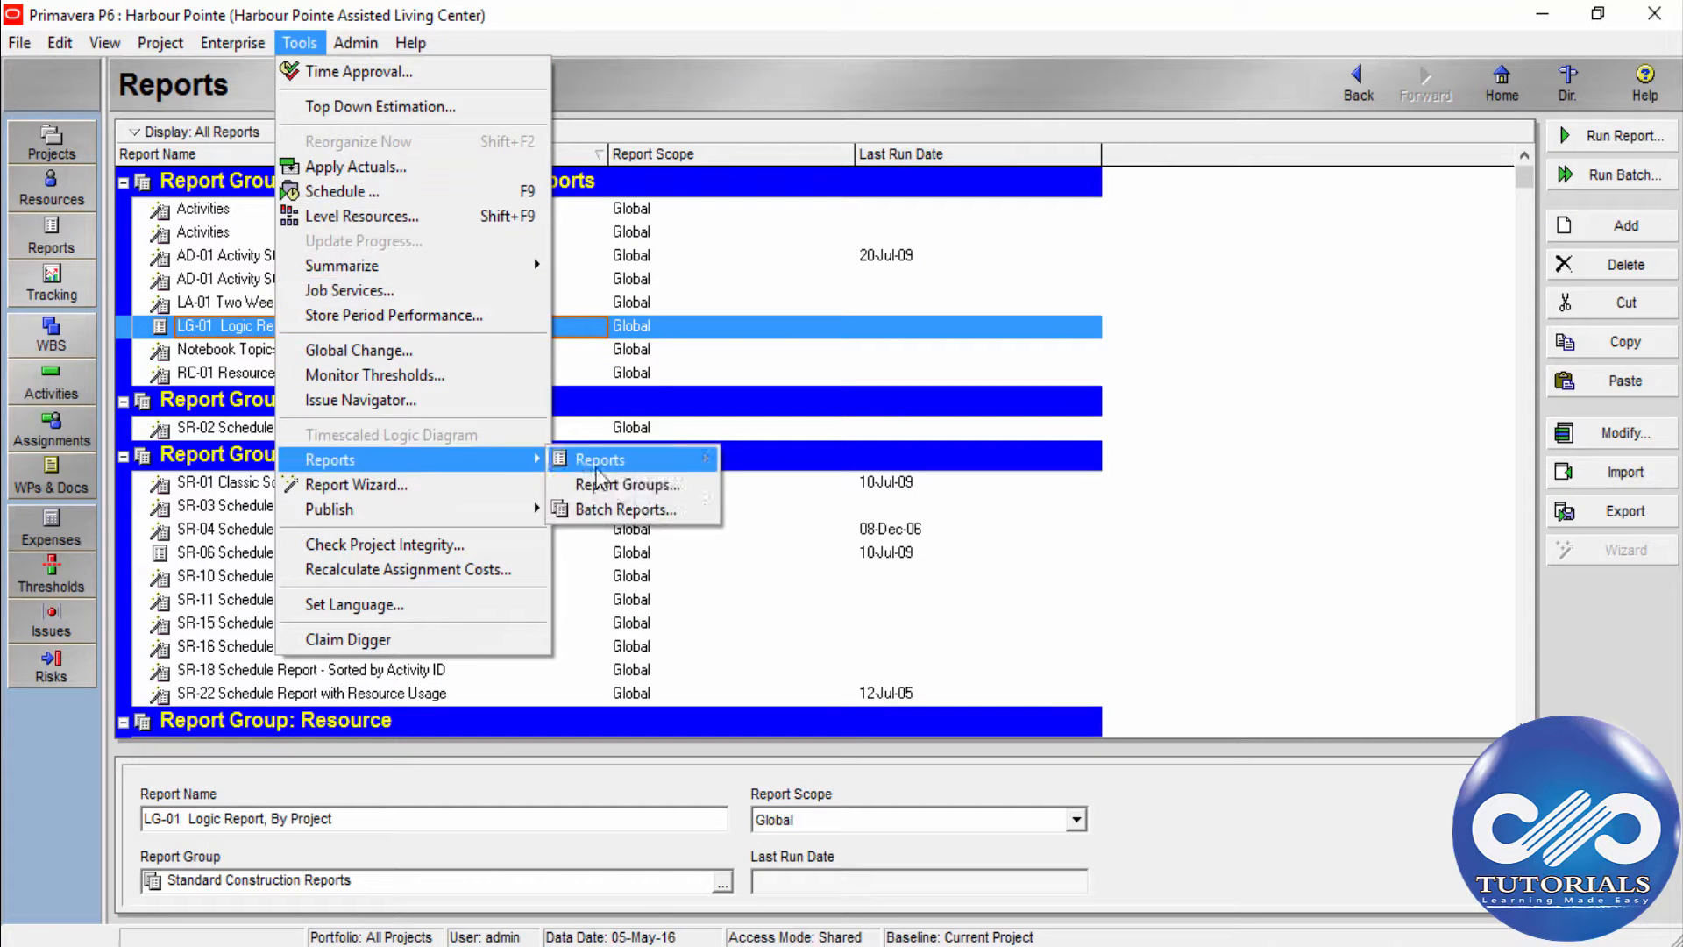
{"action": "left_click", "coordinate": [645, 506]}
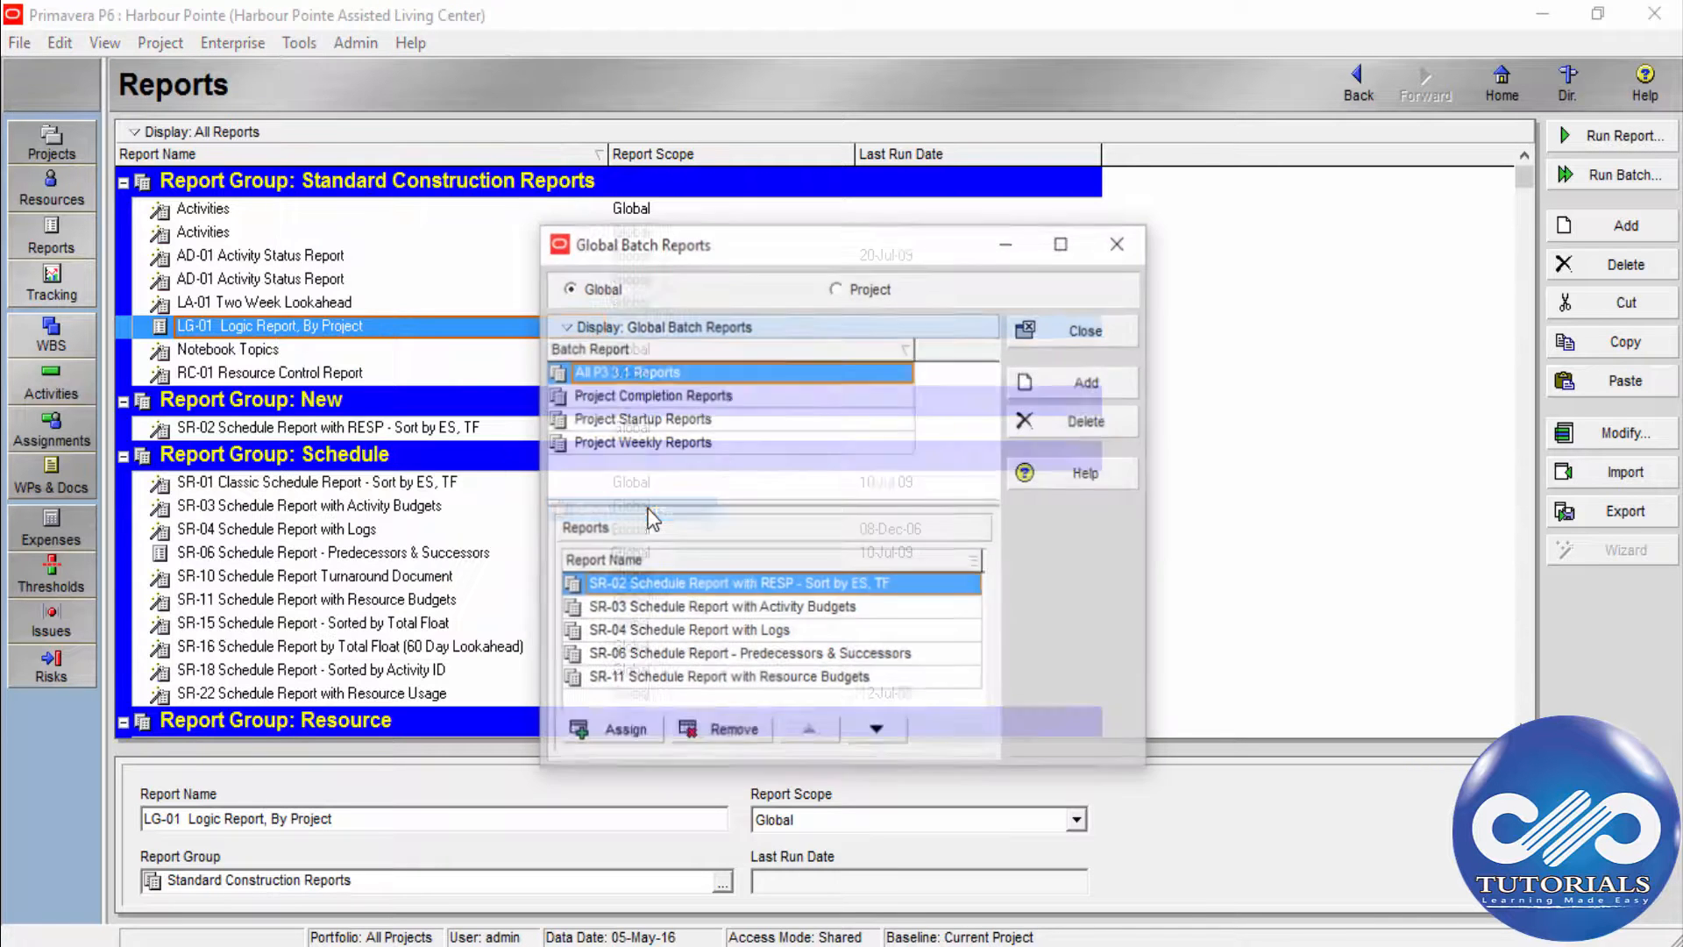
{"action": "left_click", "coordinate": [675, 396]}
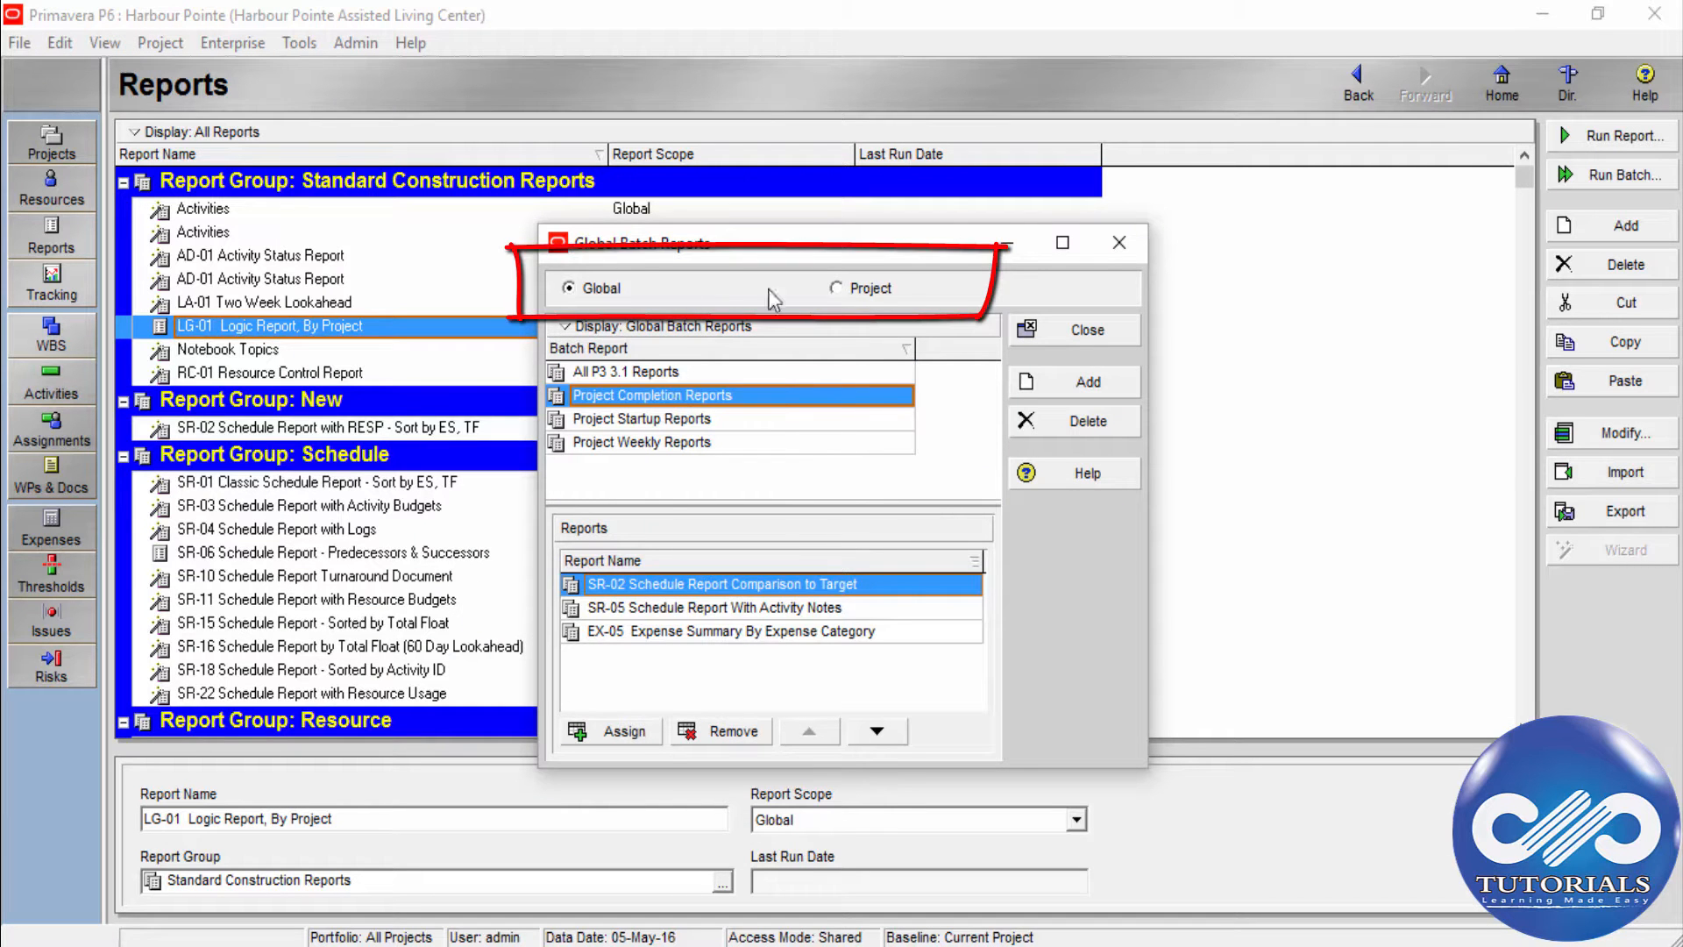
{"action": "left_click", "coordinate": [1061, 386]}
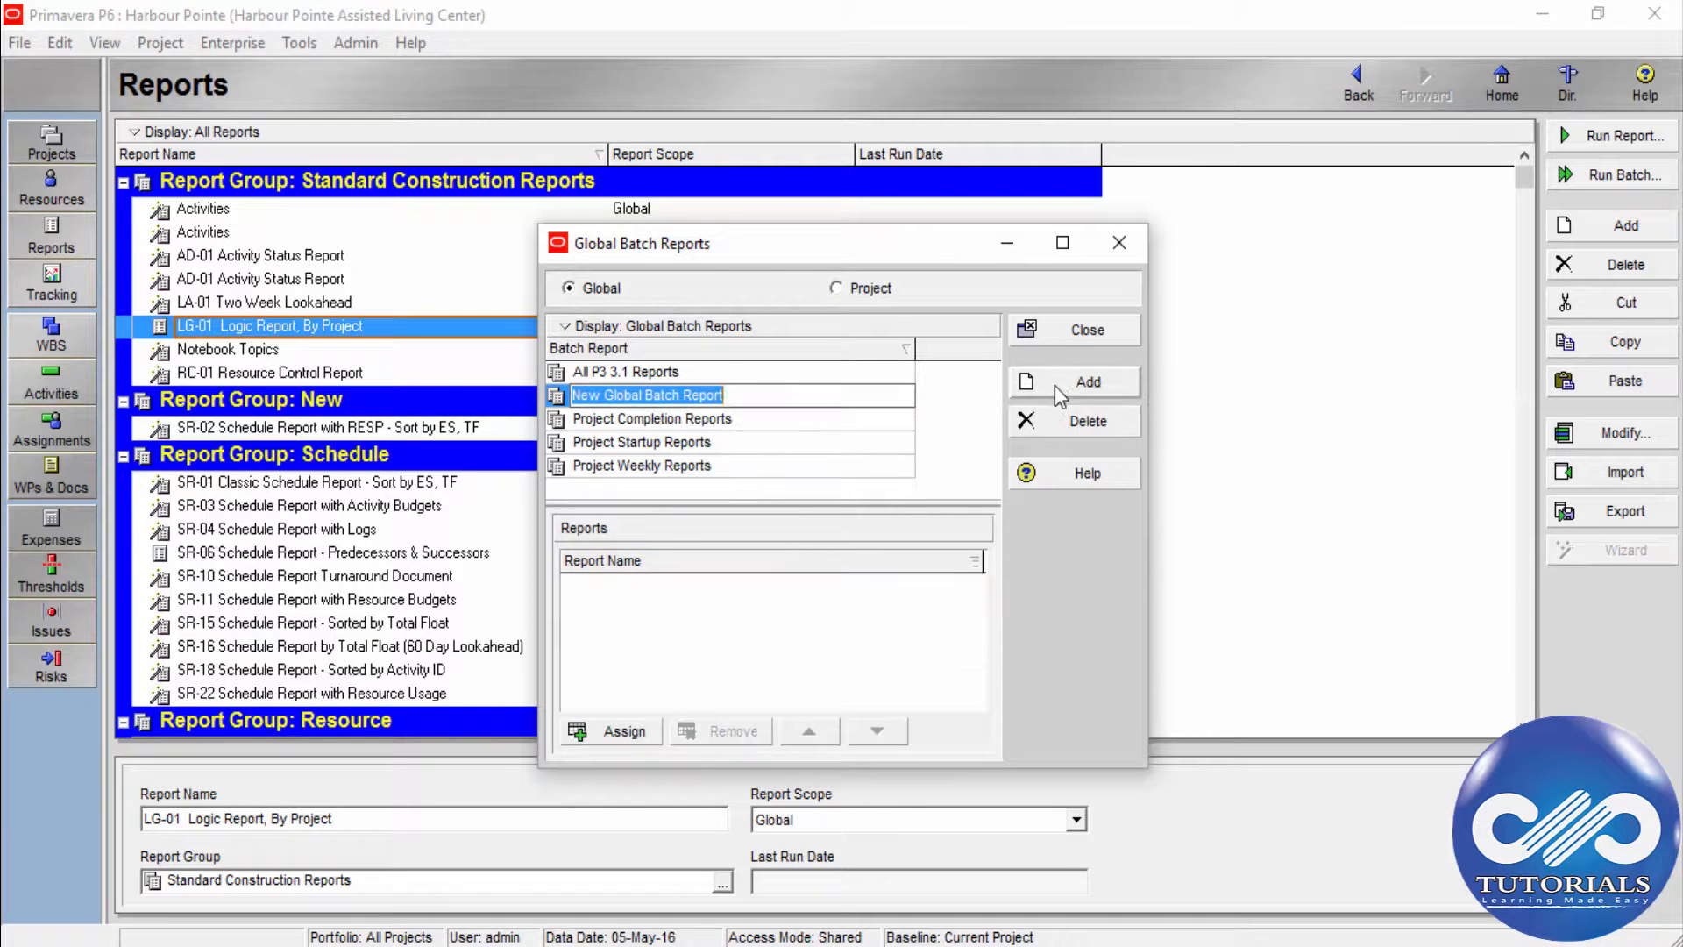
{"action": "type", "text": "sample gr"}
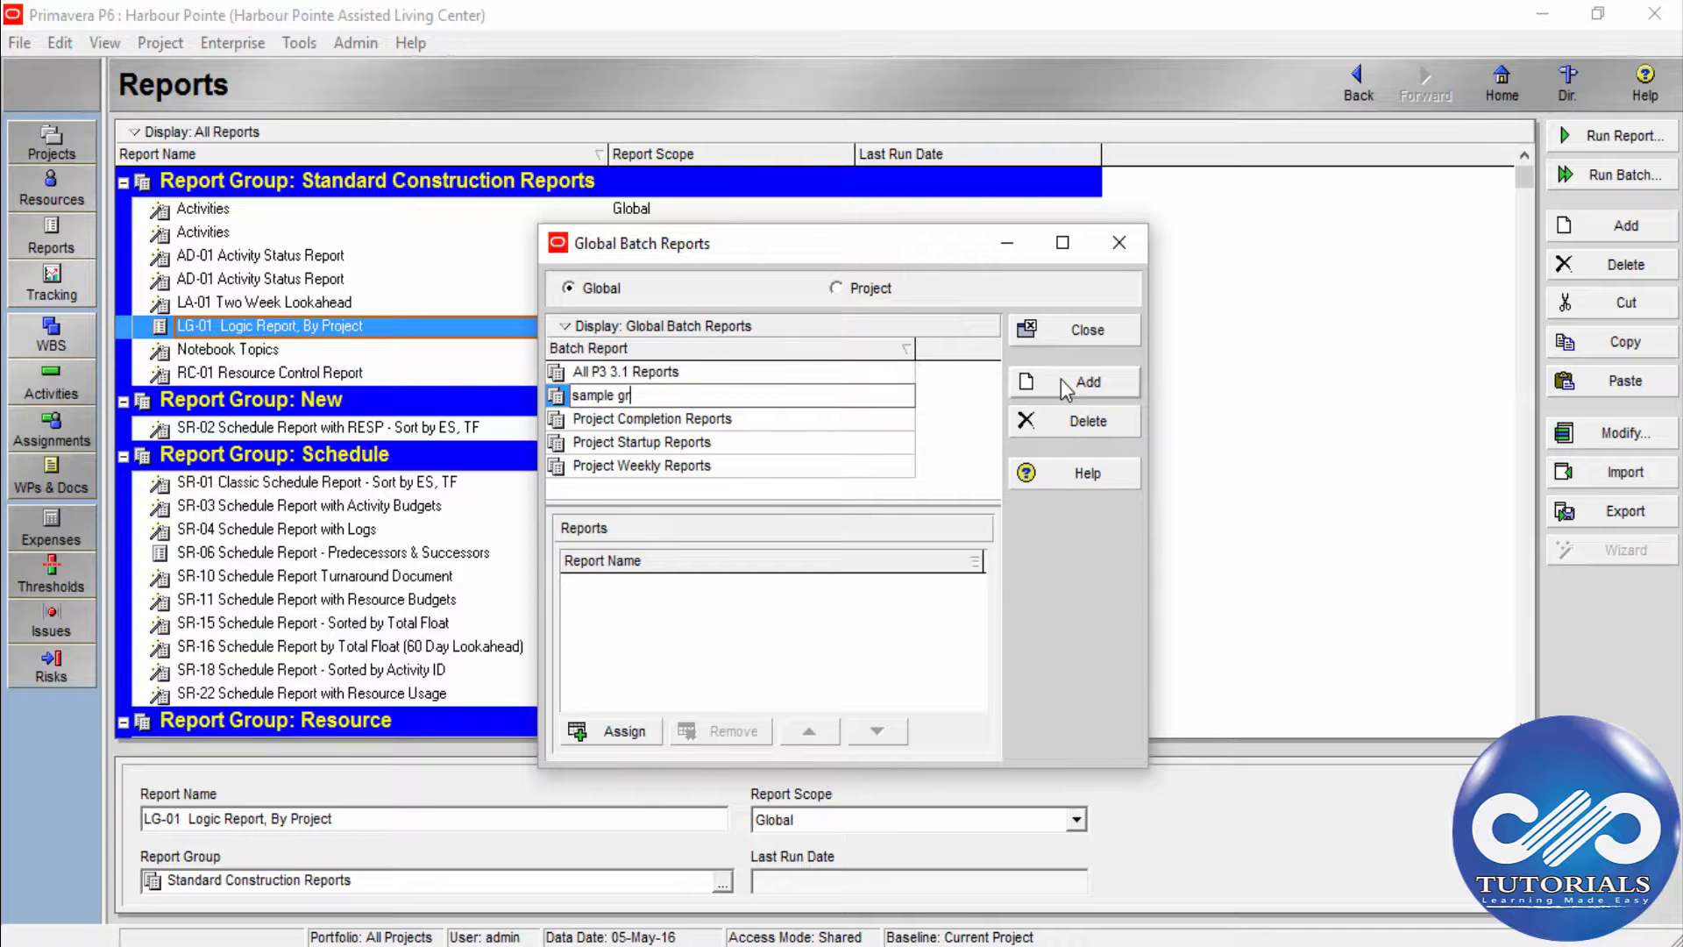
{"action": "type", "text": "oup"}
{"action": "key", "text": "Return"}
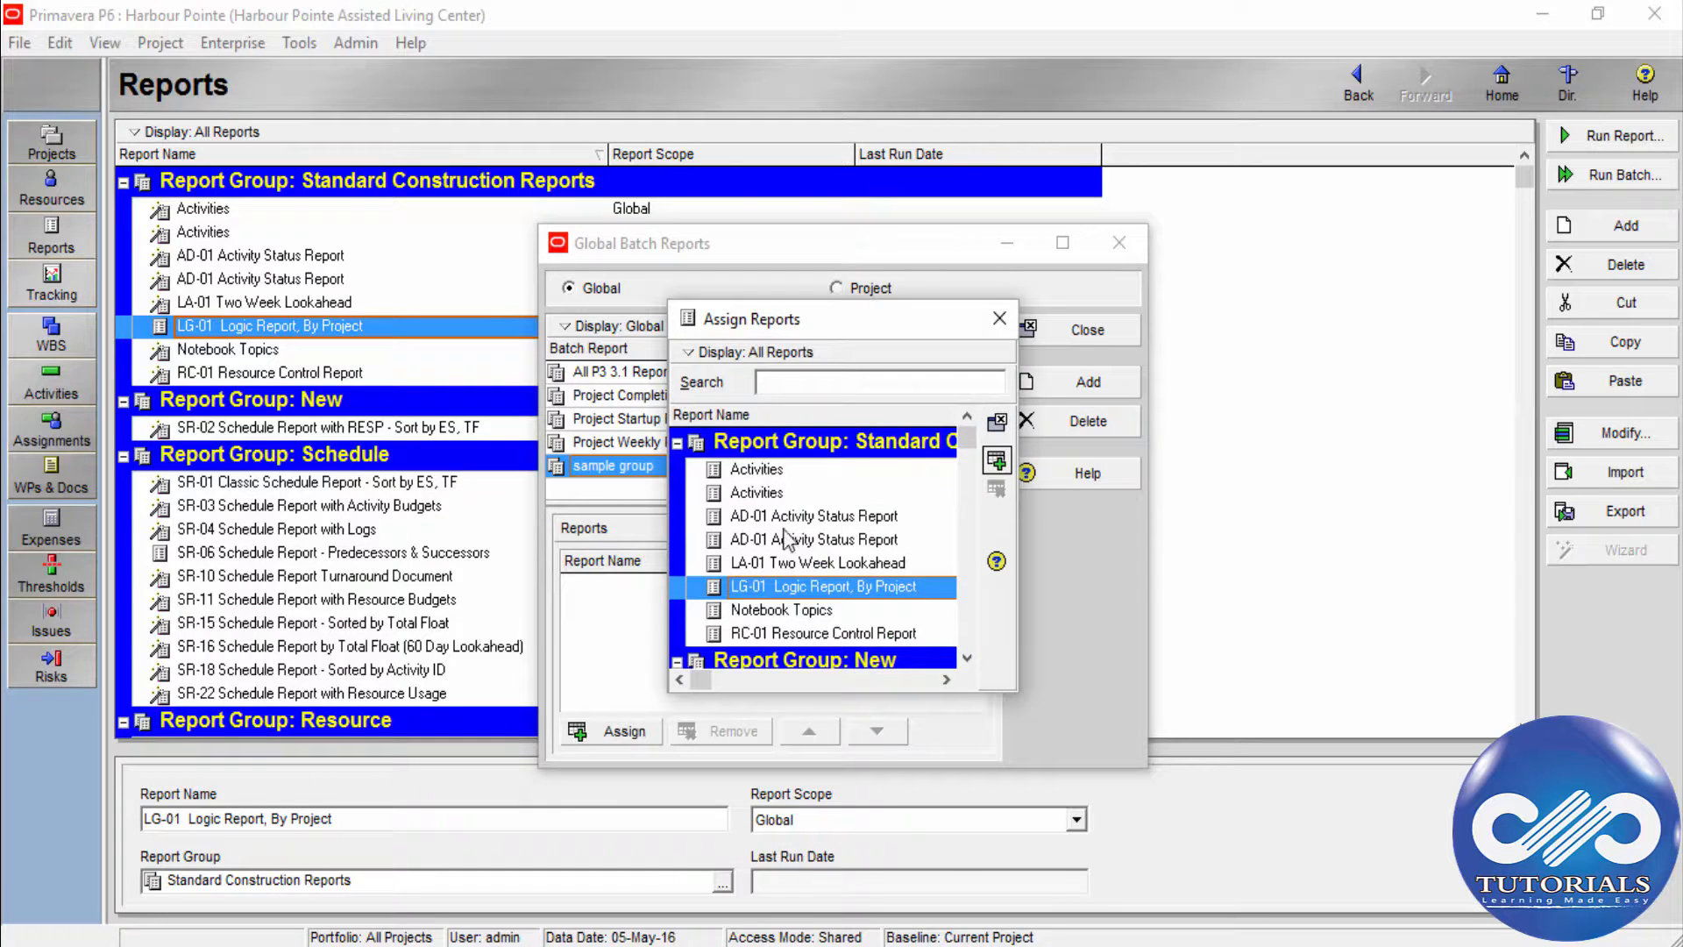
- Assign the Activities and AD-01 Activity Status Report reports to the sample group batch and close the batch reports
{"action": "double_click", "coordinate": [761, 473]}
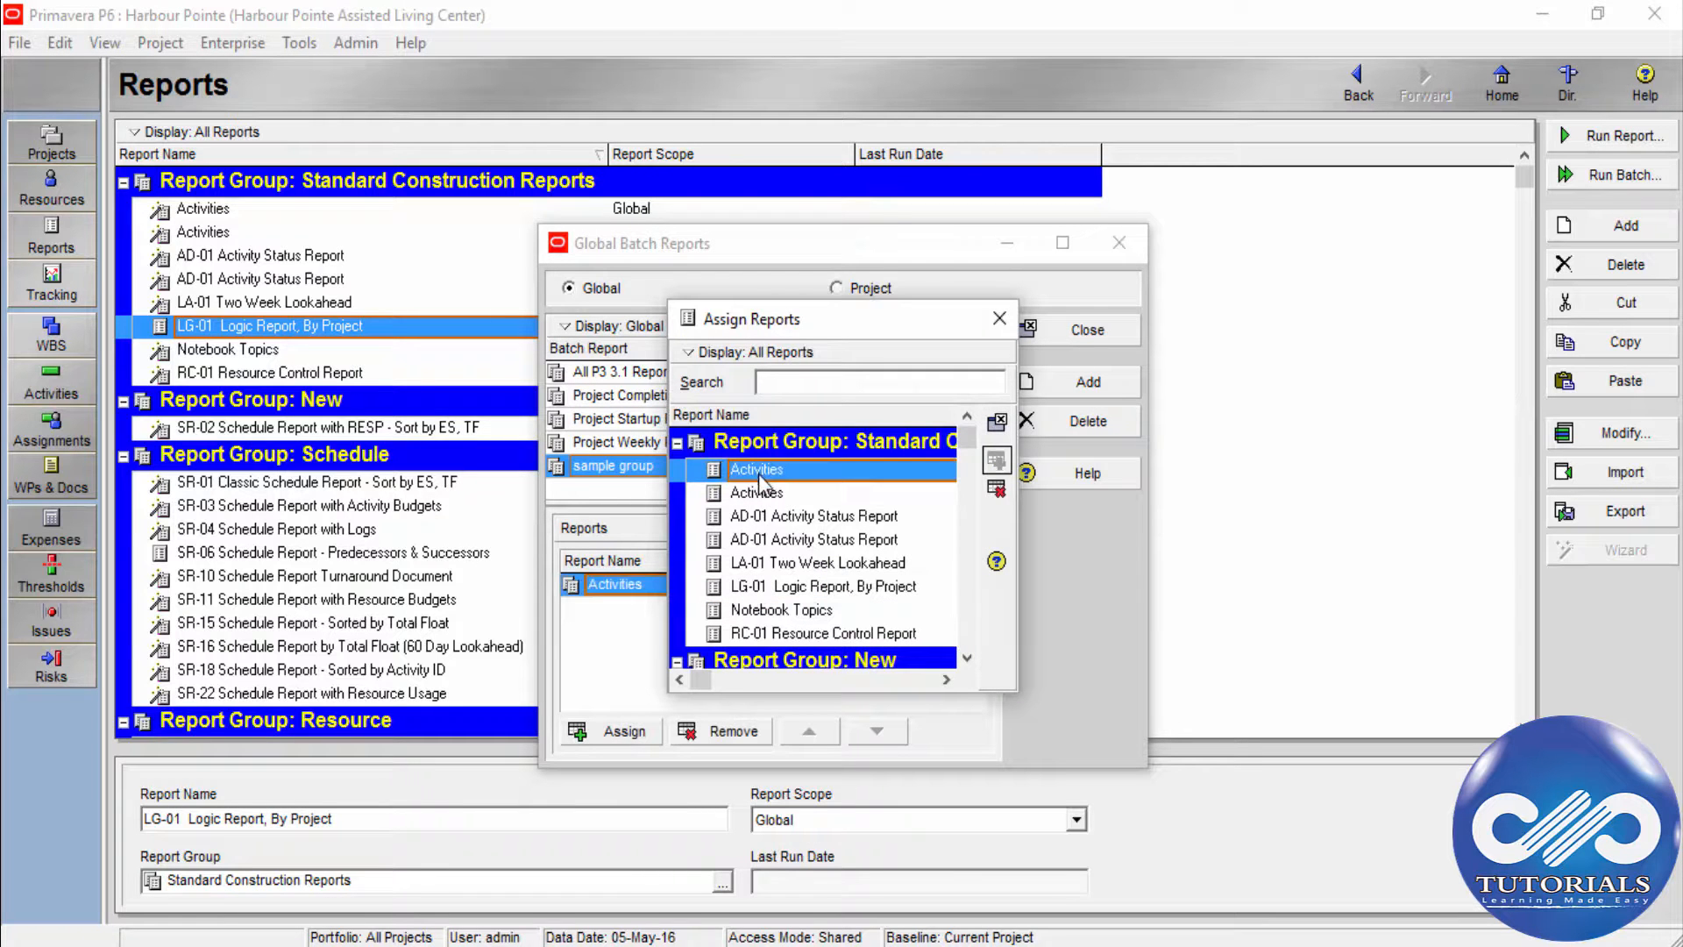
{"action": "double_click", "coordinate": [815, 515]}
{"action": "left_click", "coordinate": [999, 318]}
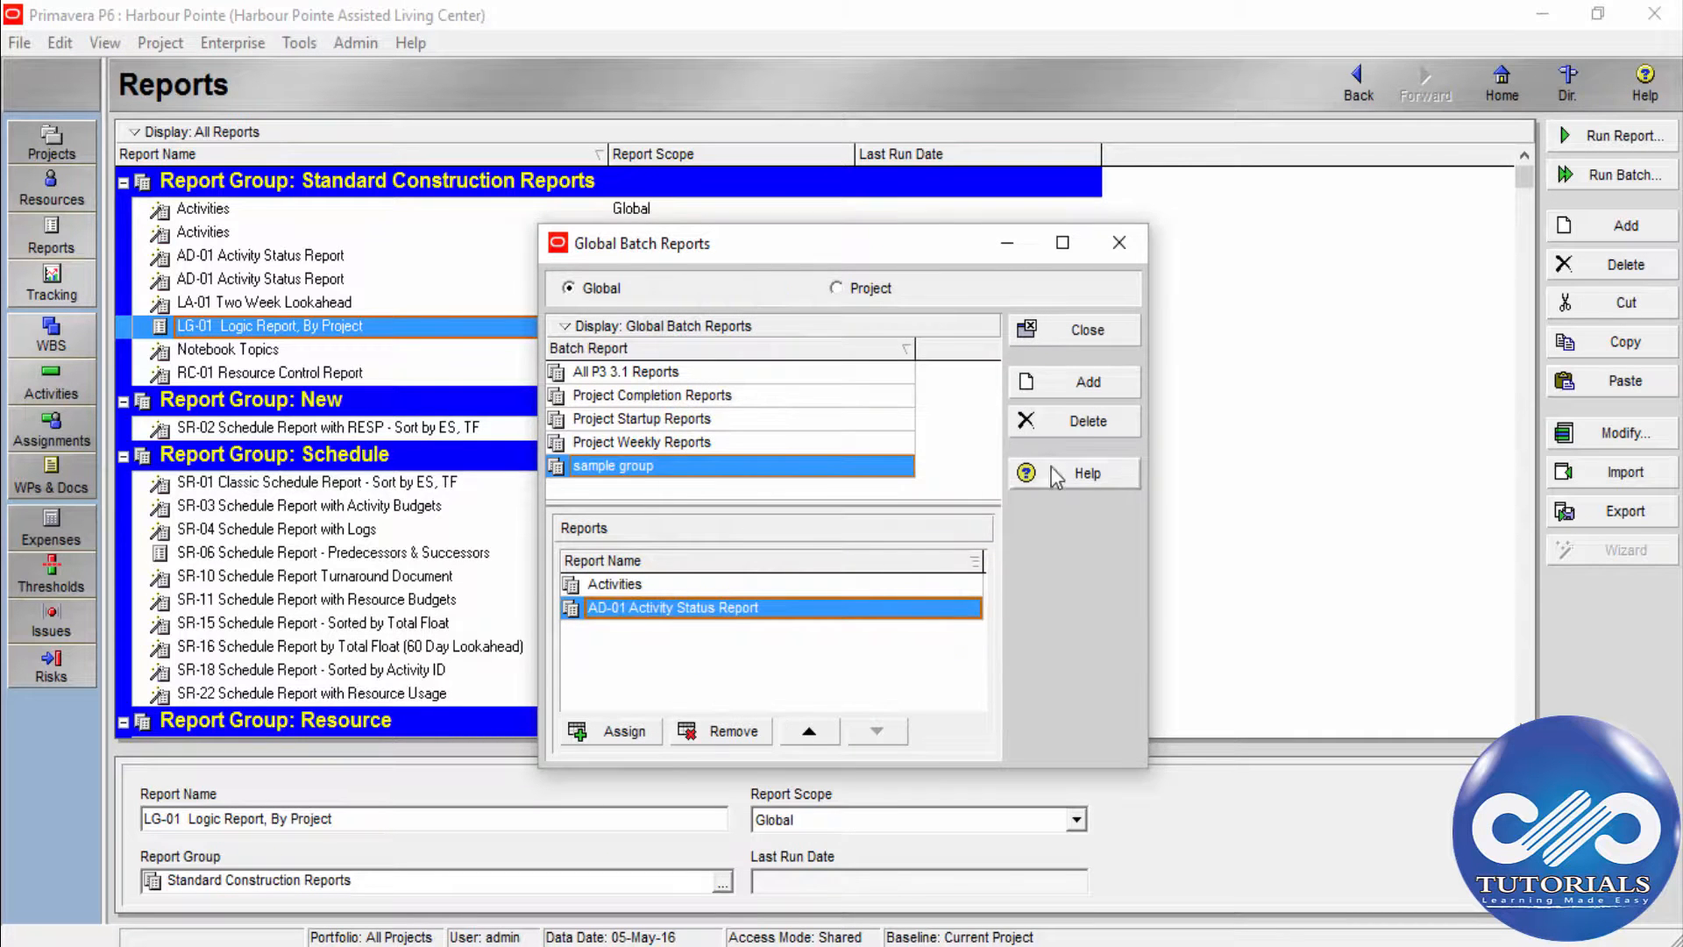
{"action": "left_click", "coordinate": [1089, 331]}
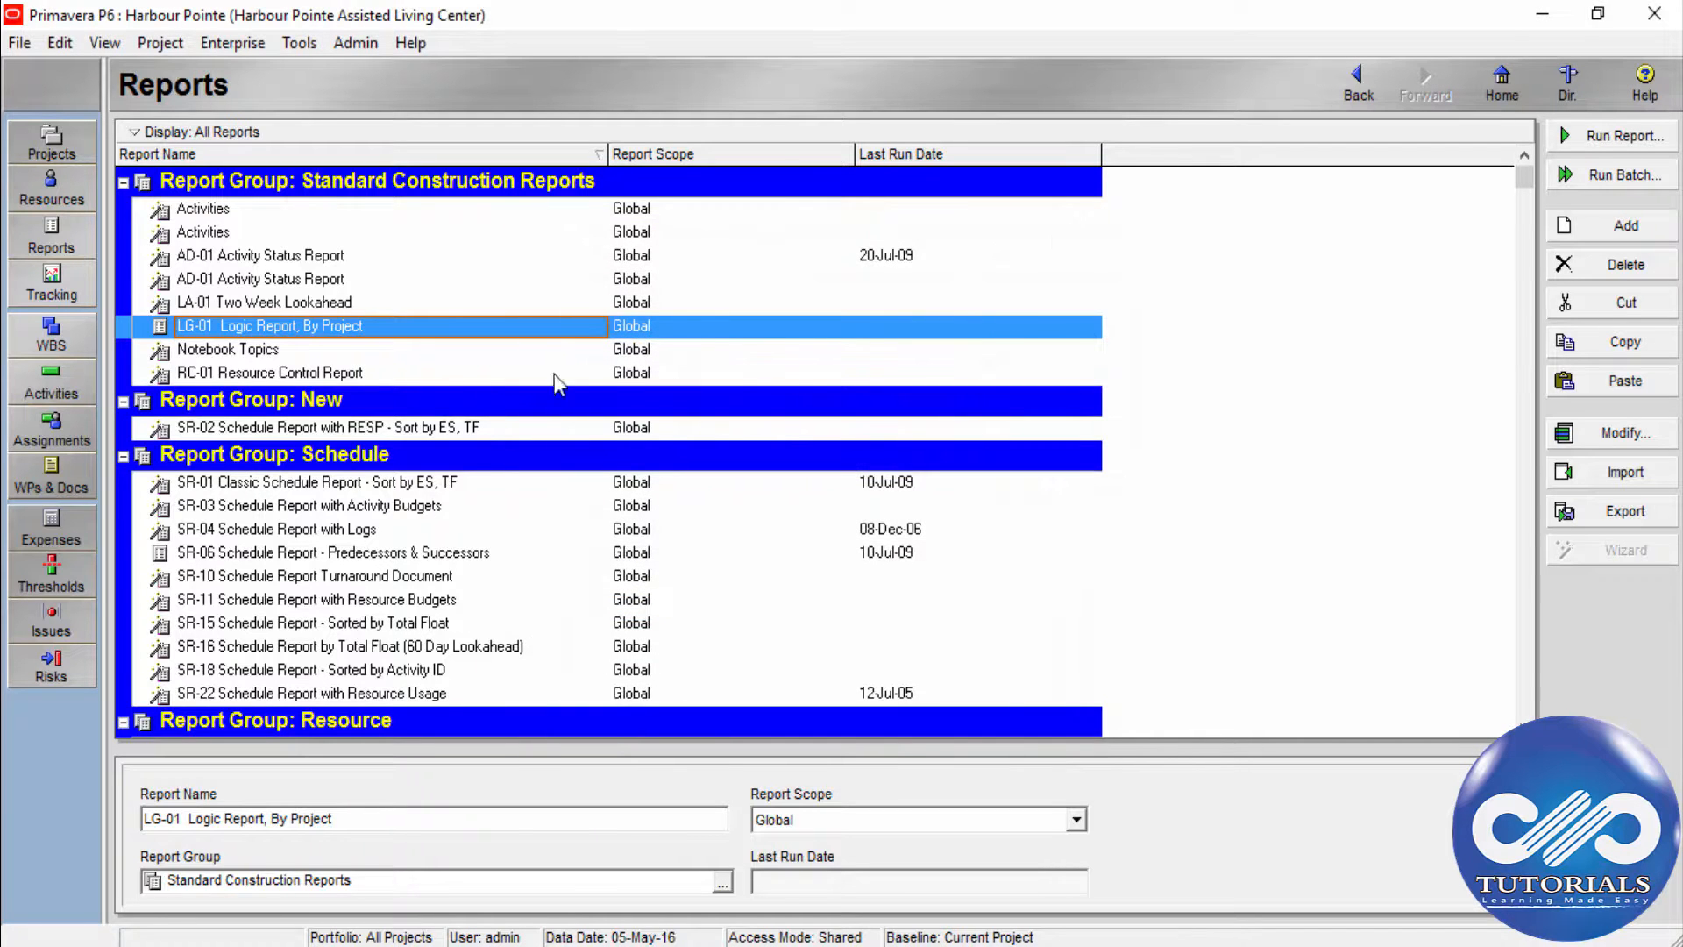
- Run the "sample group" report batch from the AD-01 Activity Status Report in Standard Construction Reports
{"action": "left_click", "coordinate": [330, 281]}
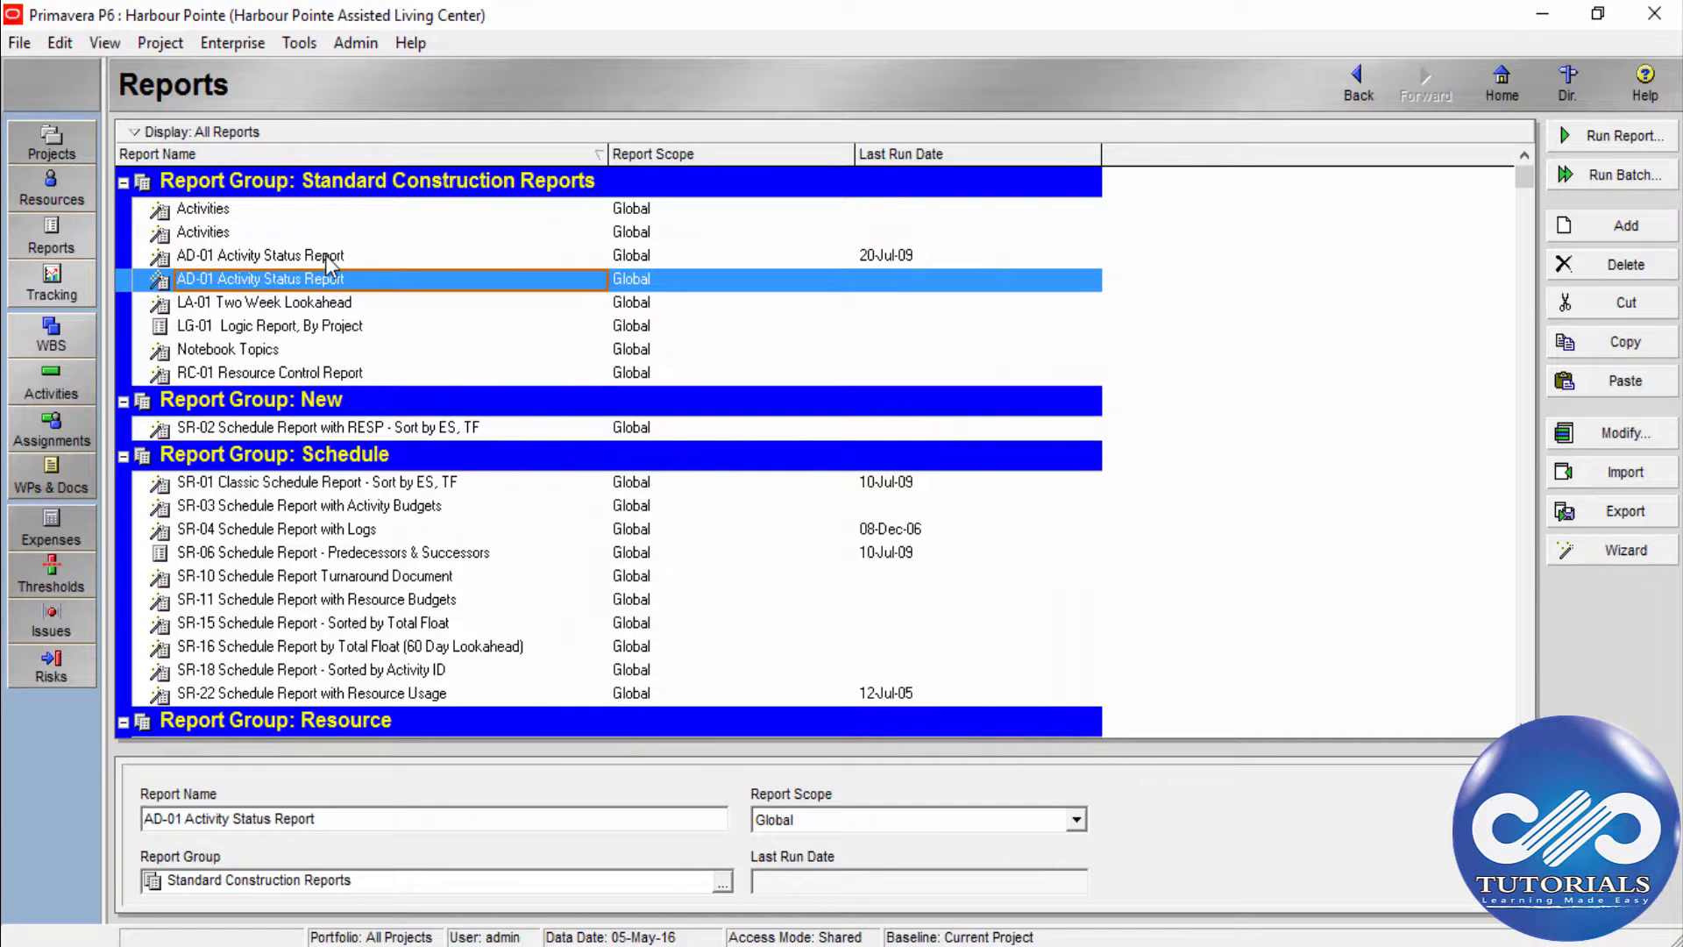
{"action": "left_click", "coordinate": [325, 255]}
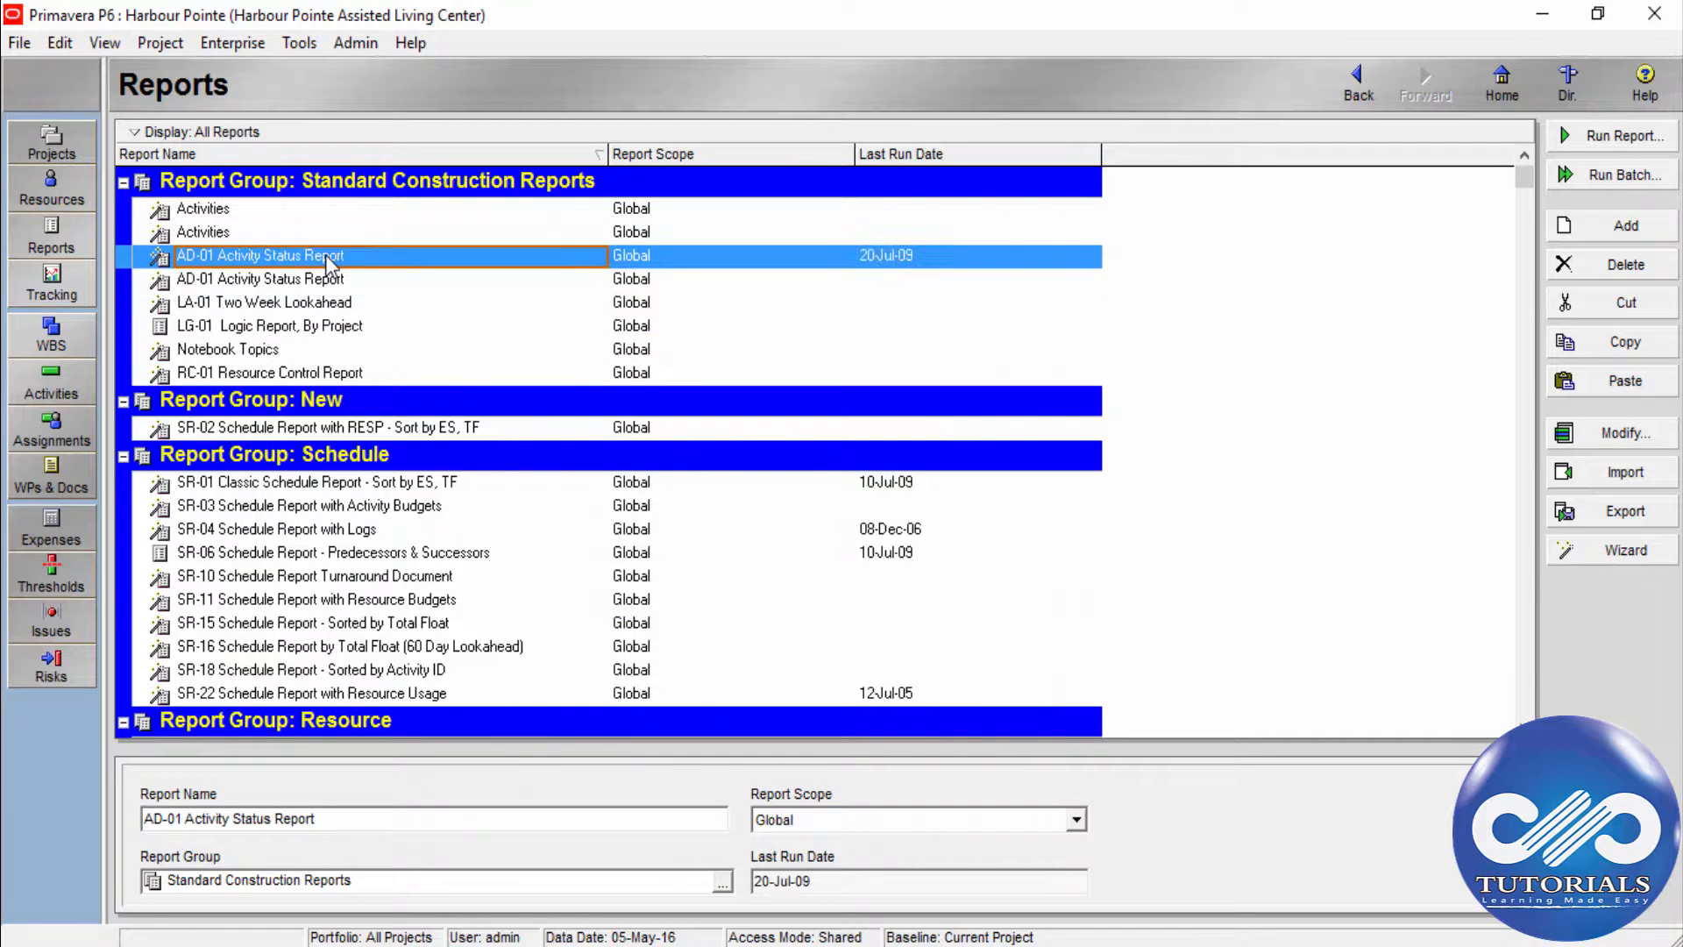
{"action": "right_click", "coordinate": [324, 254]}
{"action": "mouse_move", "coordinate": [382, 273]}
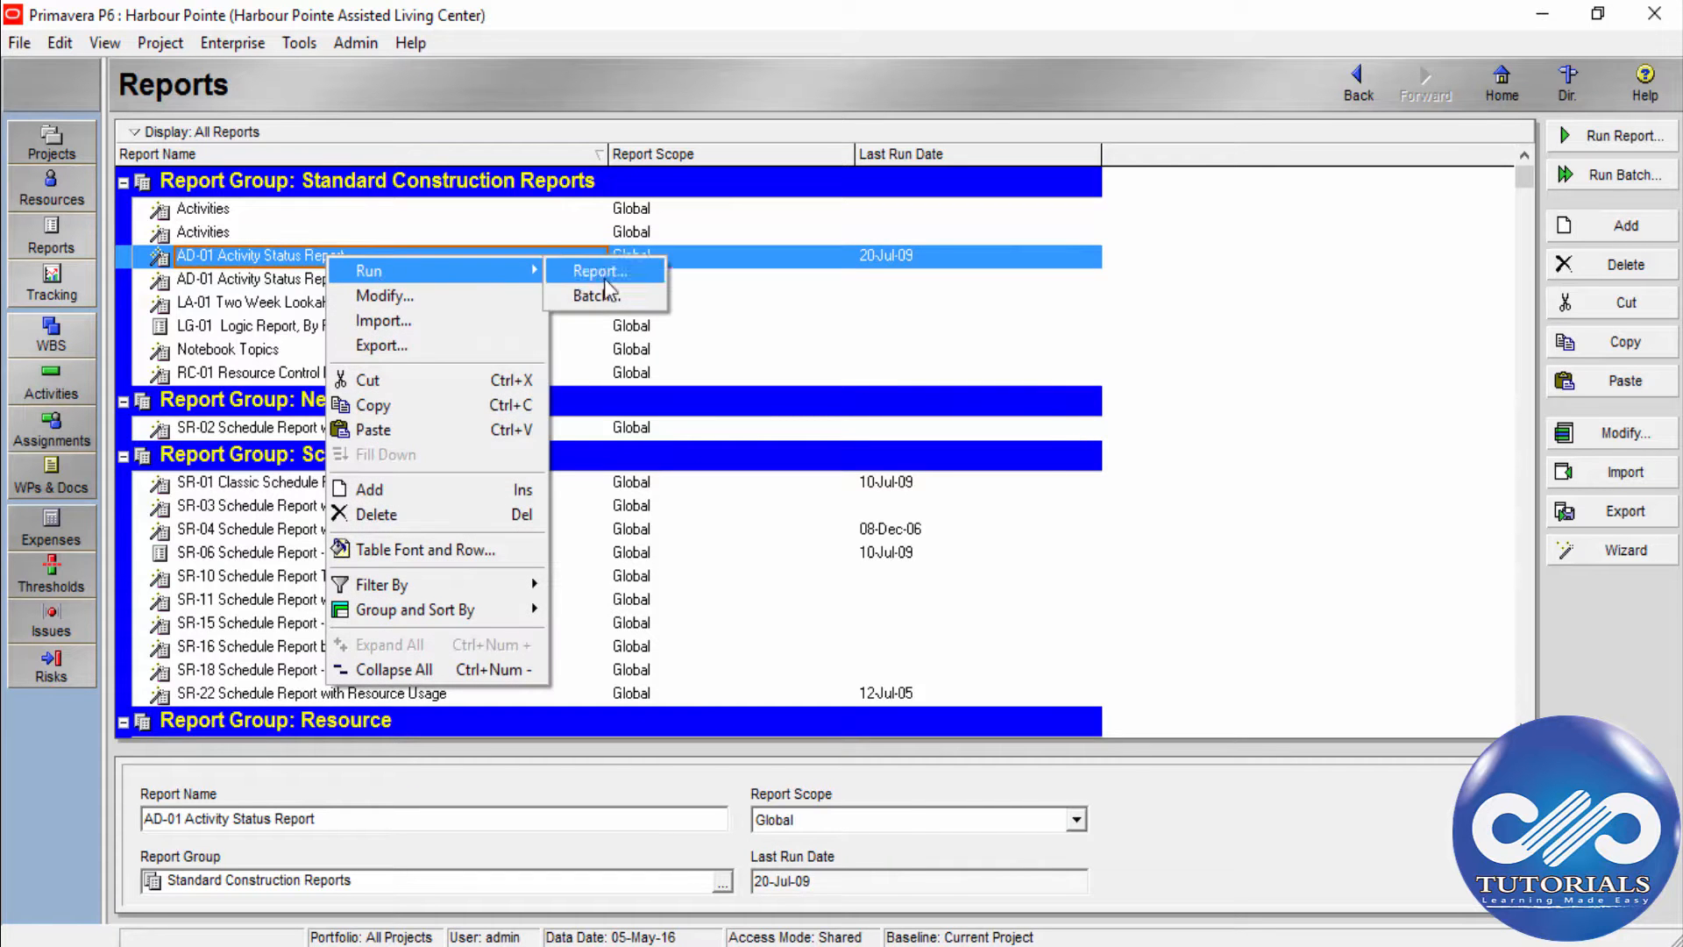
{"action": "left_click", "coordinate": [601, 295]}
{"action": "left_click", "coordinate": [976, 443]}
{"action": "left_click", "coordinate": [1069, 368]}
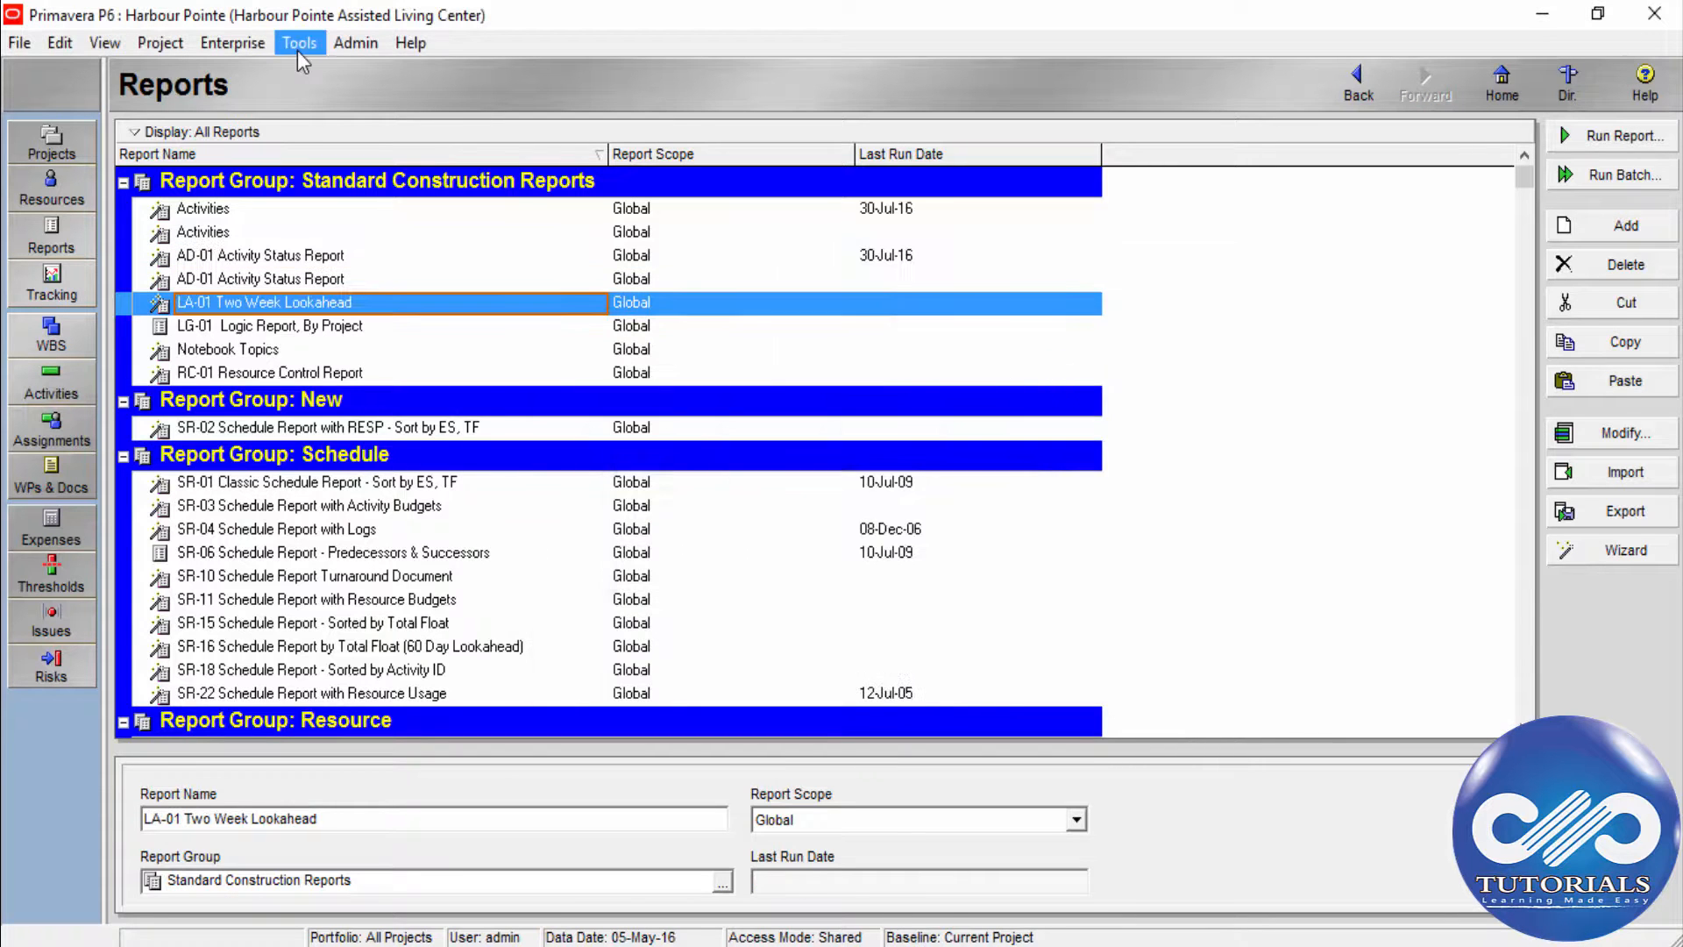
- Add a new Summarize job to the Job Services queue and set its status to Enabled
{"action": "left_click", "coordinate": [297, 50]}
{"action": "left_click", "coordinate": [339, 298]}
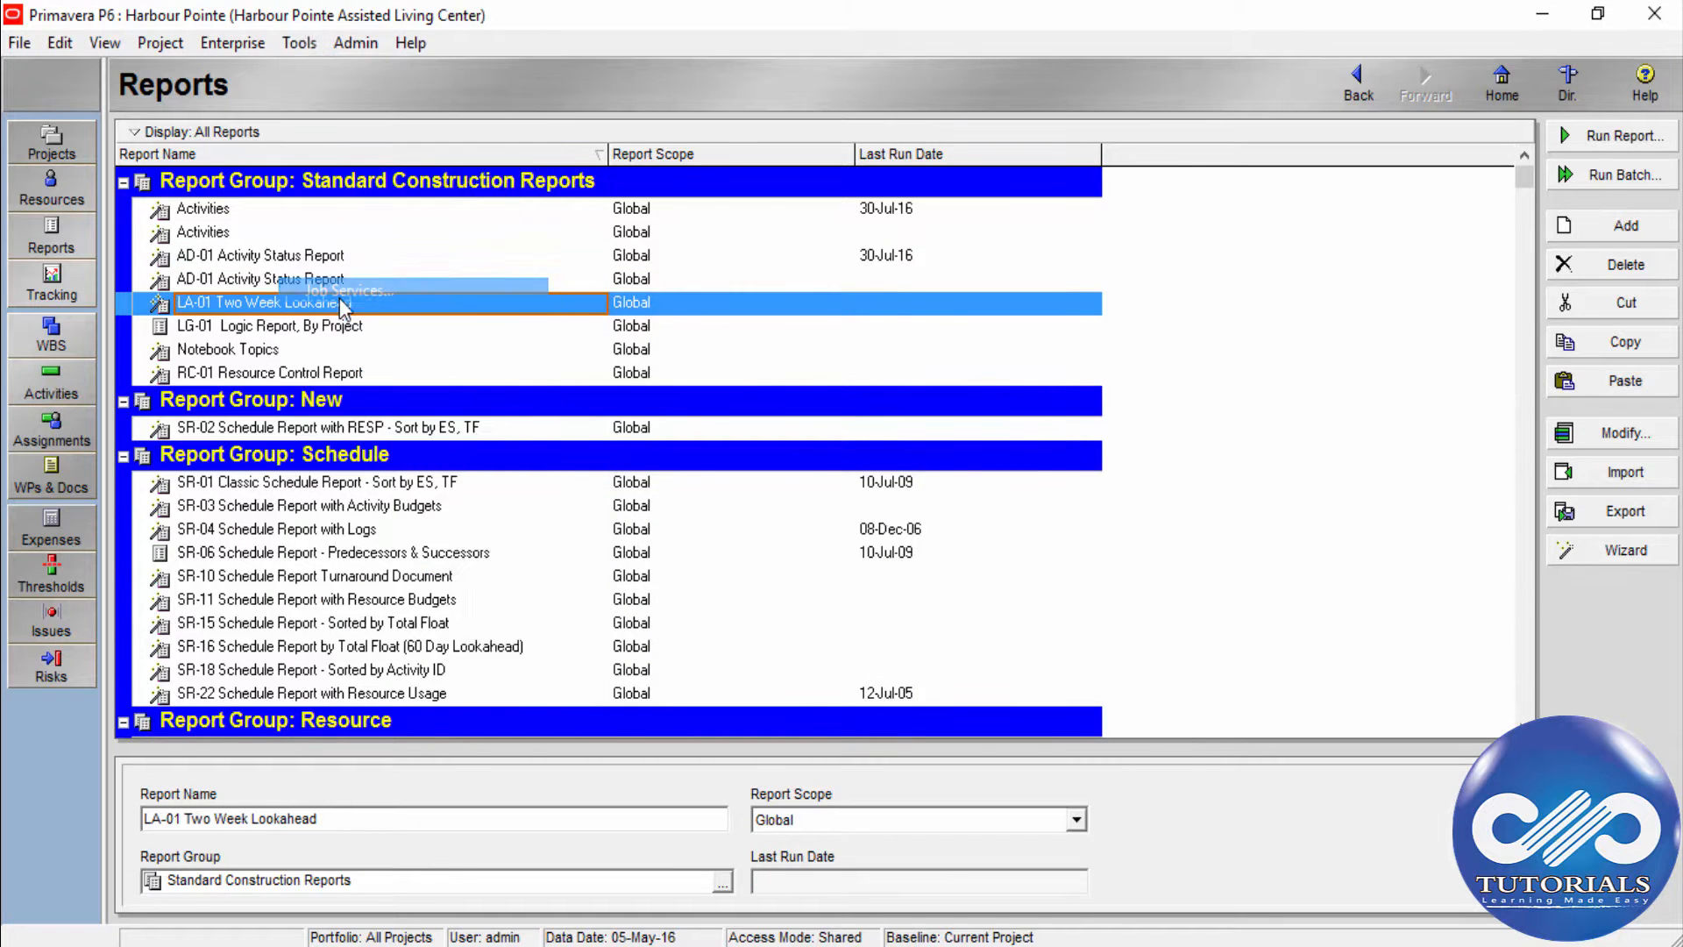
{"action": "left_click", "coordinate": [1162, 264]}
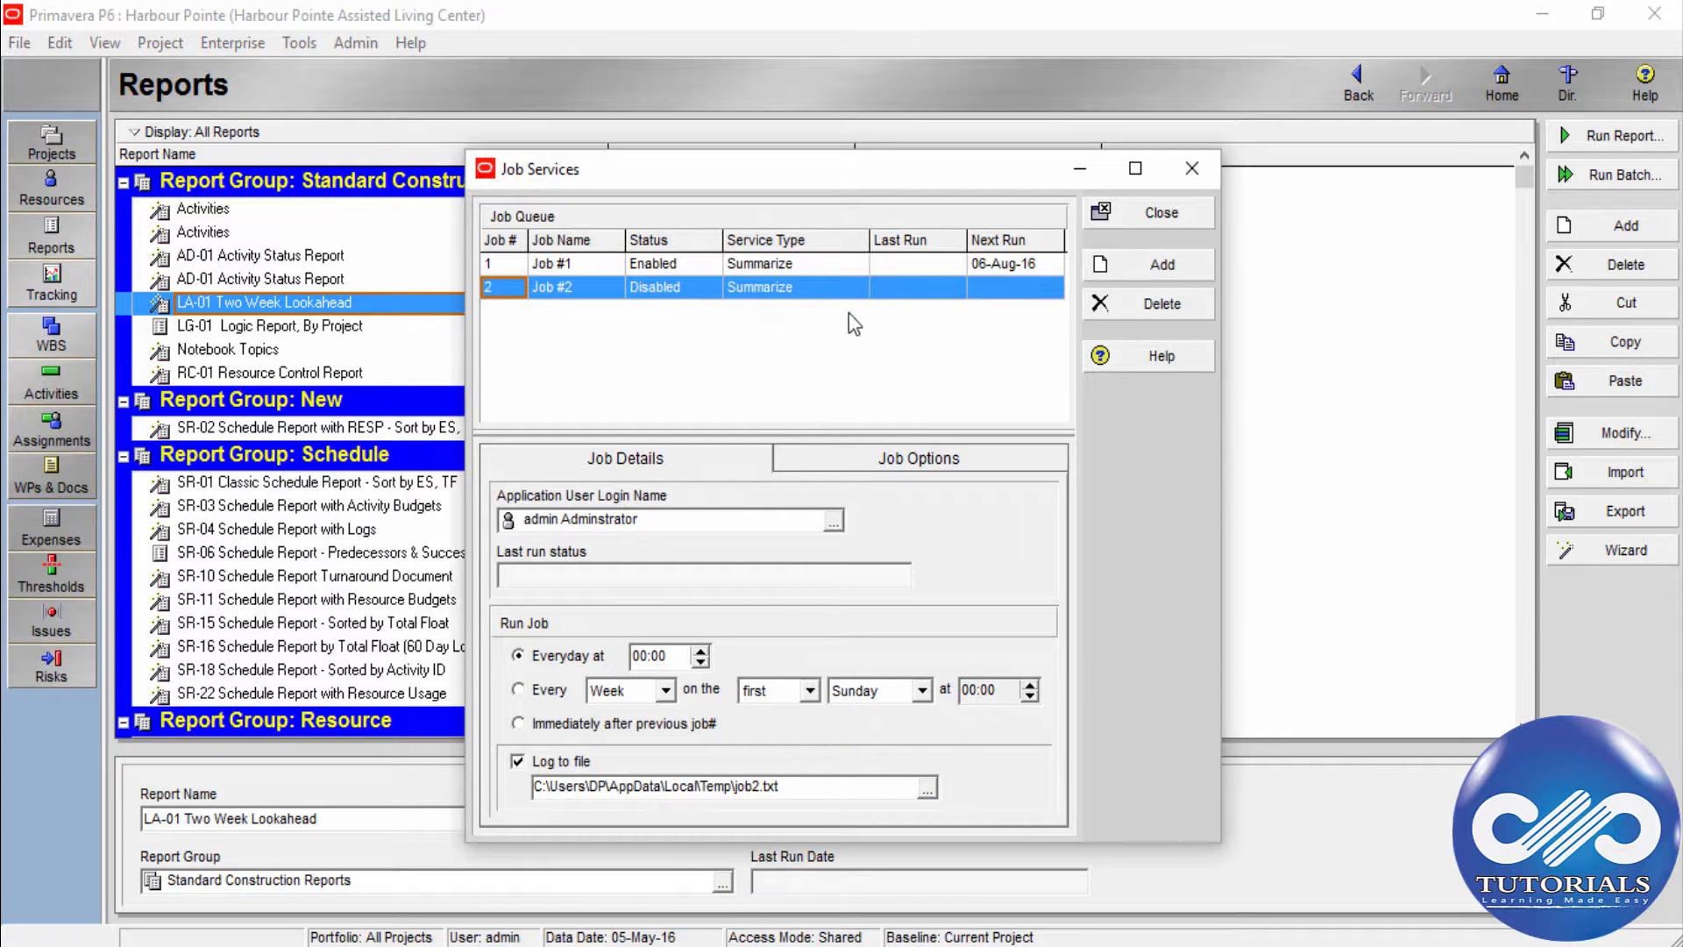
{"action": "left_click", "coordinate": [706, 288]}
{"action": "left_click", "coordinate": [710, 289]}
{"action": "left_click", "coordinate": [671, 332]}
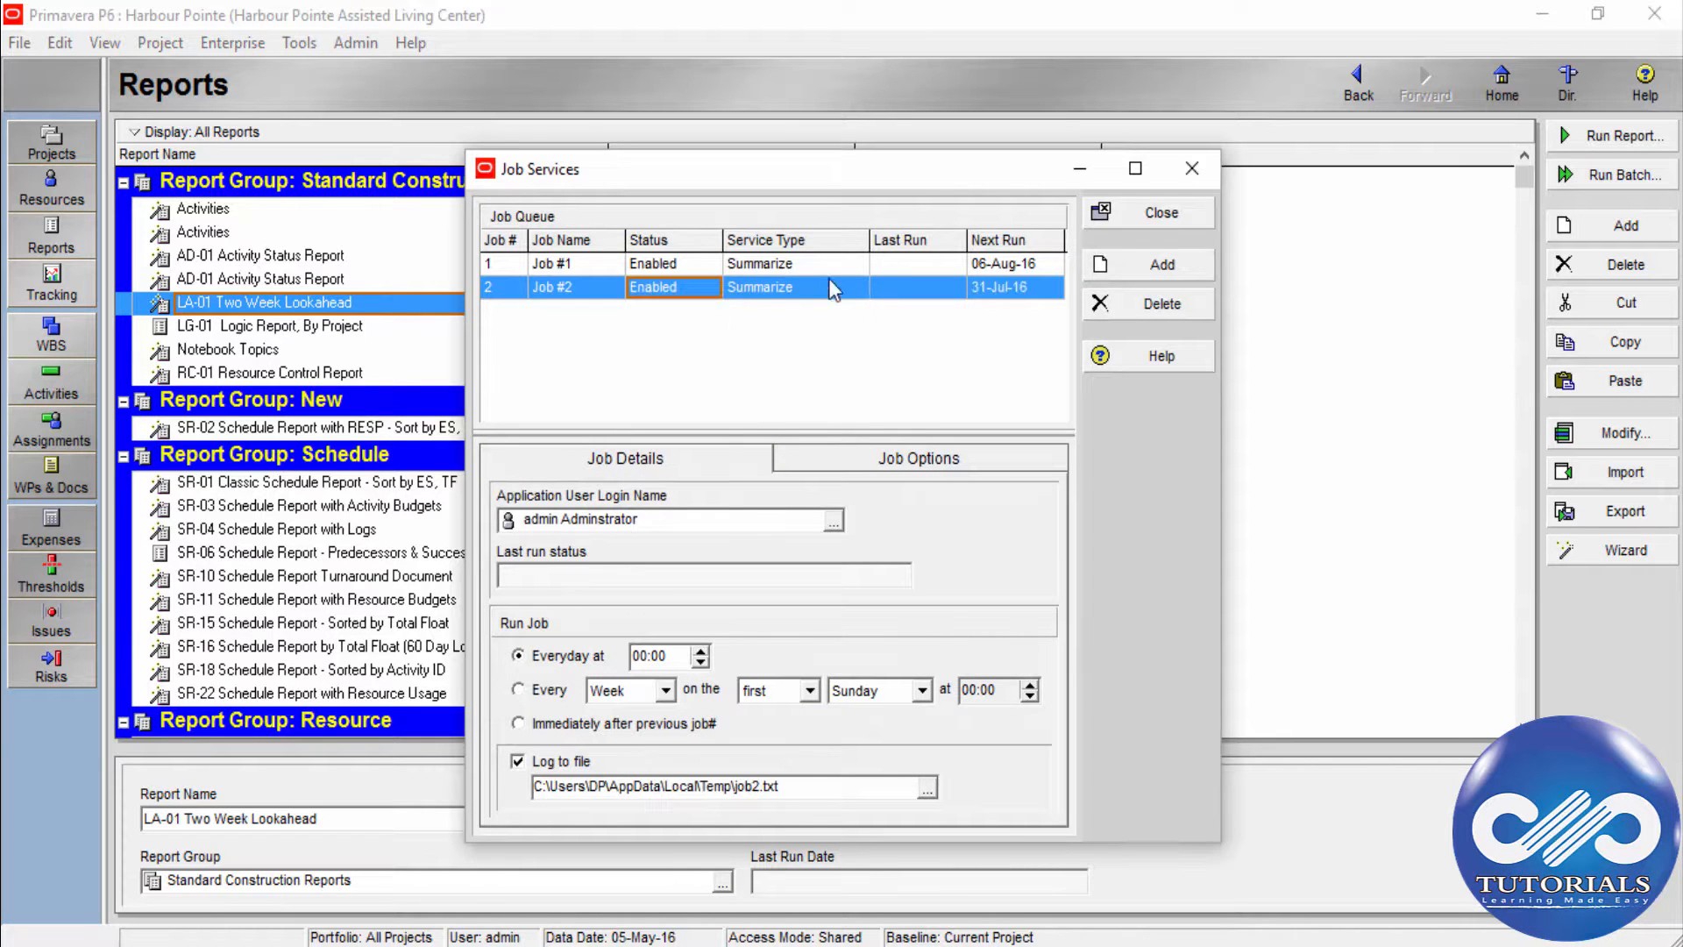
{"action": "left_click", "coordinate": [875, 289]}
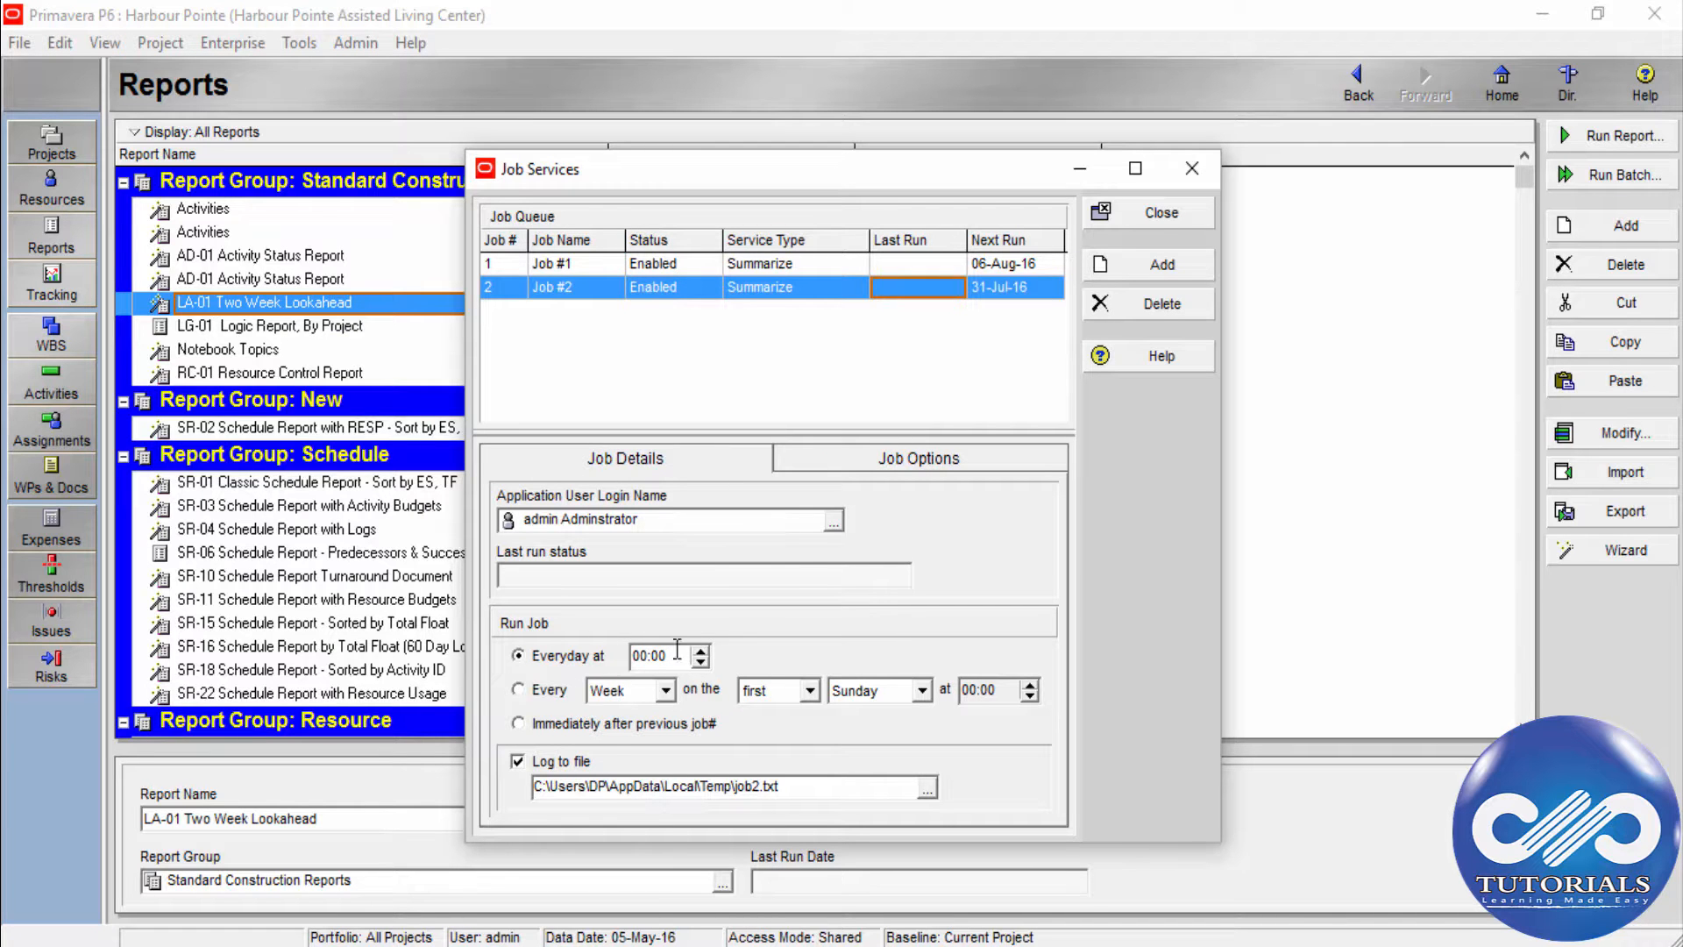
- Assign the DP-SAM (OWN HOUSE) project to Job #2 in its job options, and close Job Services
{"action": "left_click", "coordinate": [872, 461]}
{"action": "left_click", "coordinate": [574, 794]}
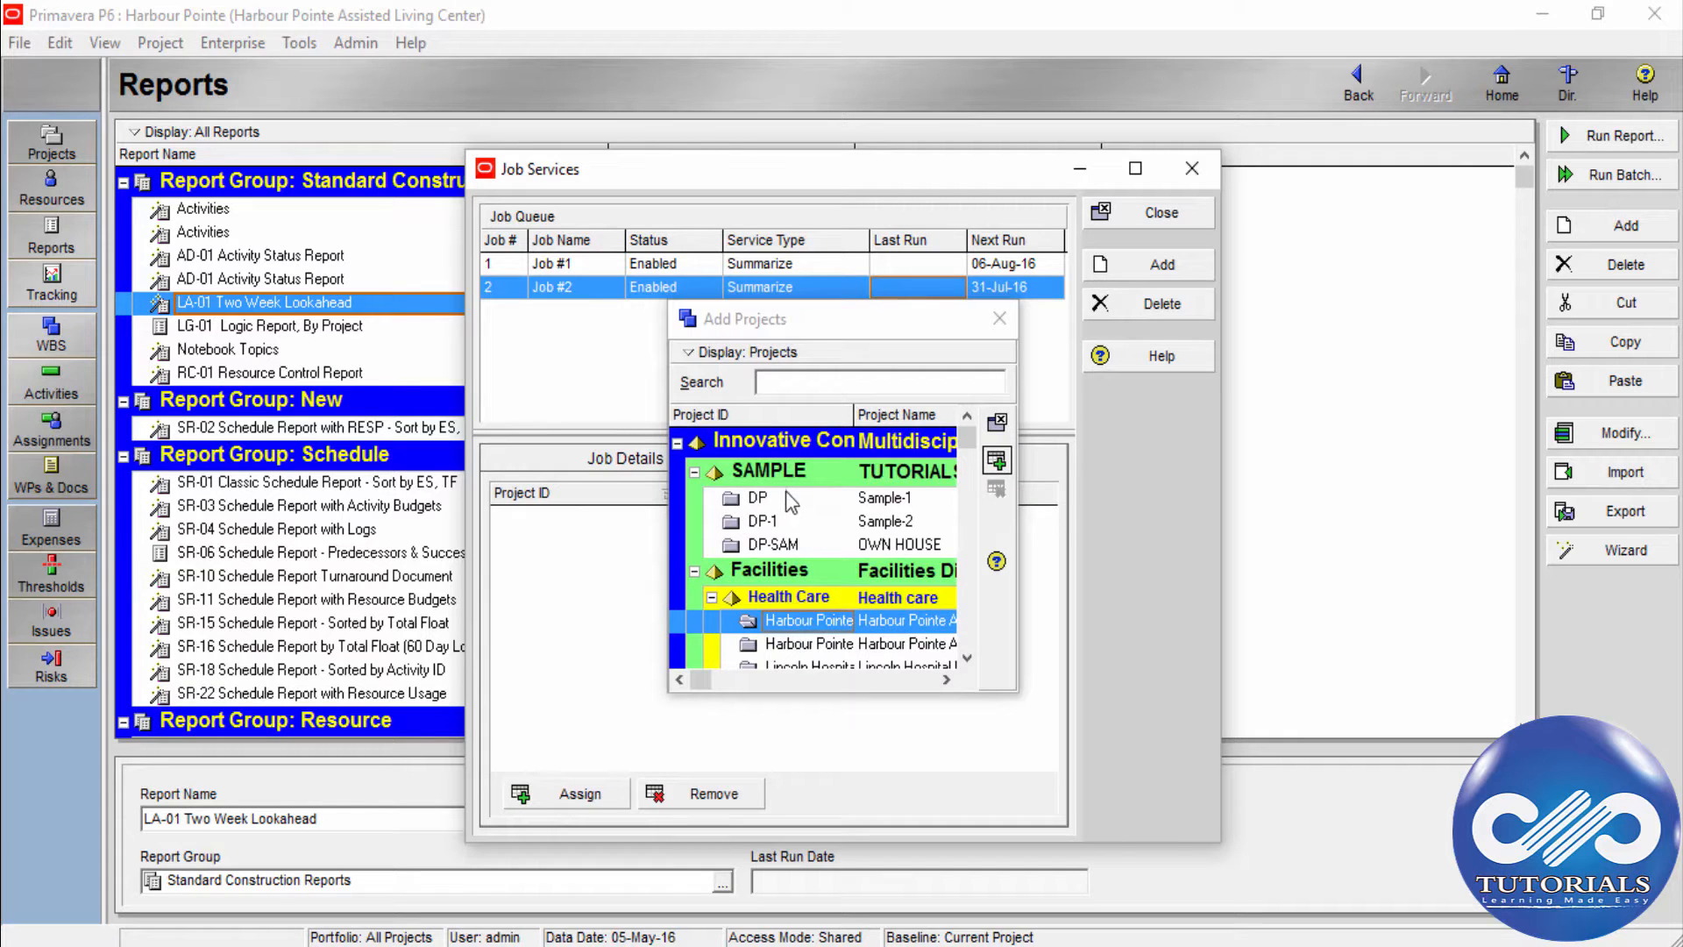
{"action": "double_click", "coordinate": [773, 544]}
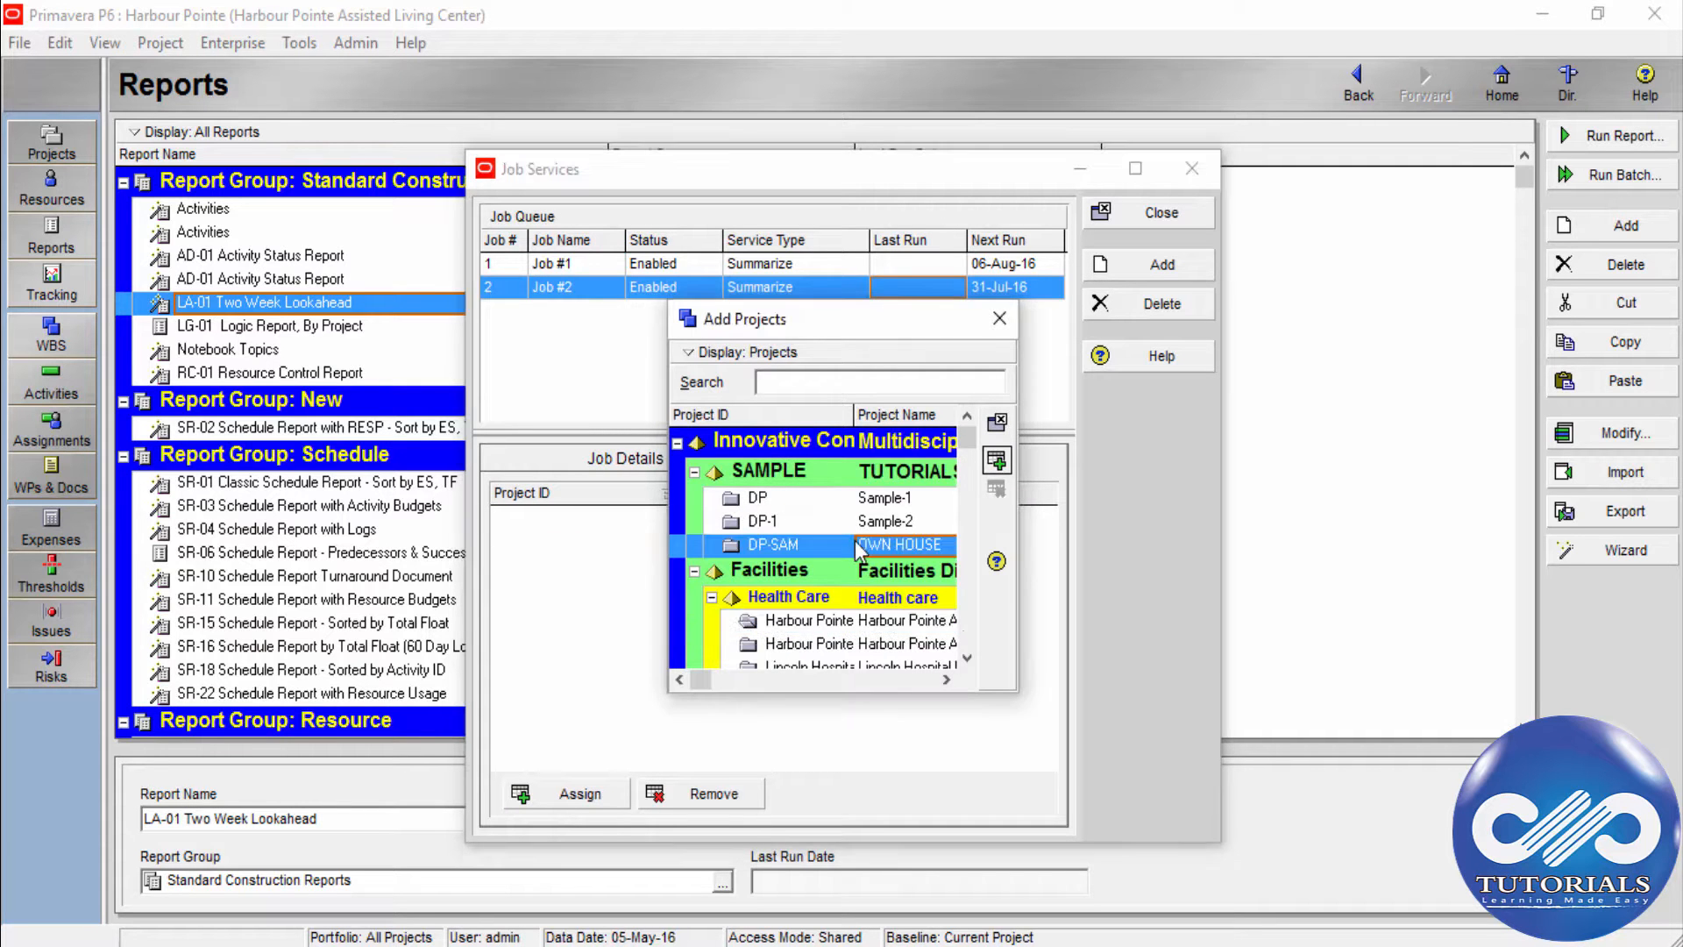
{"action": "left_click", "coordinate": [998, 321]}
{"action": "left_click", "coordinate": [672, 459]}
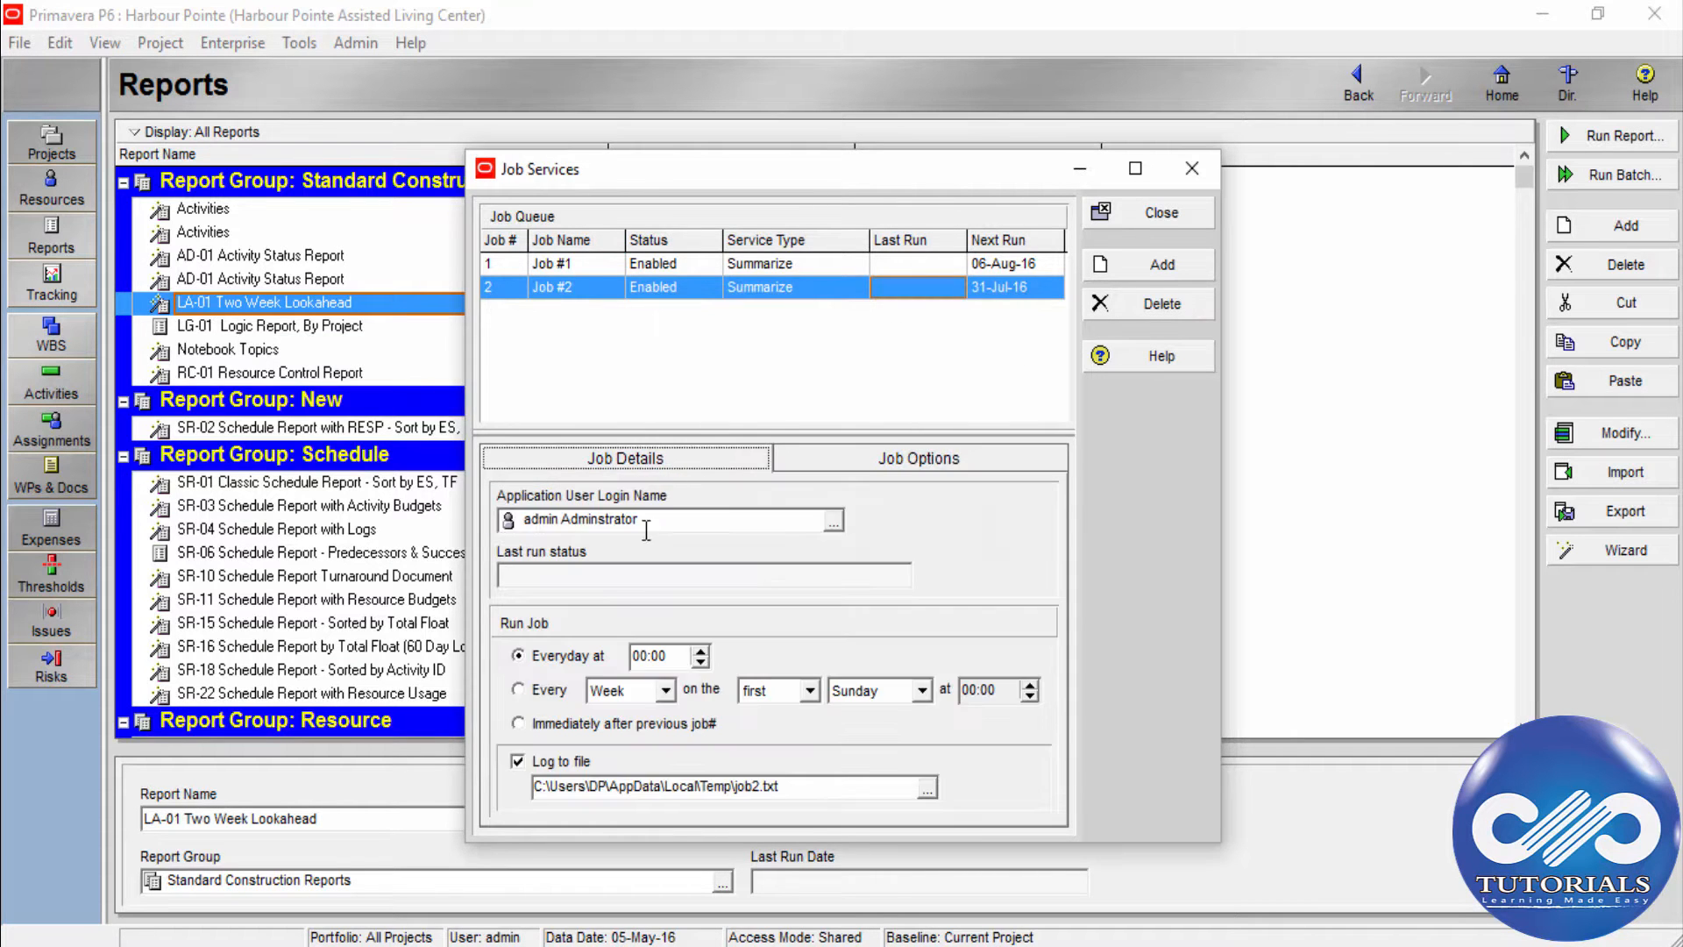
{"action": "key", "text": "Escape"}
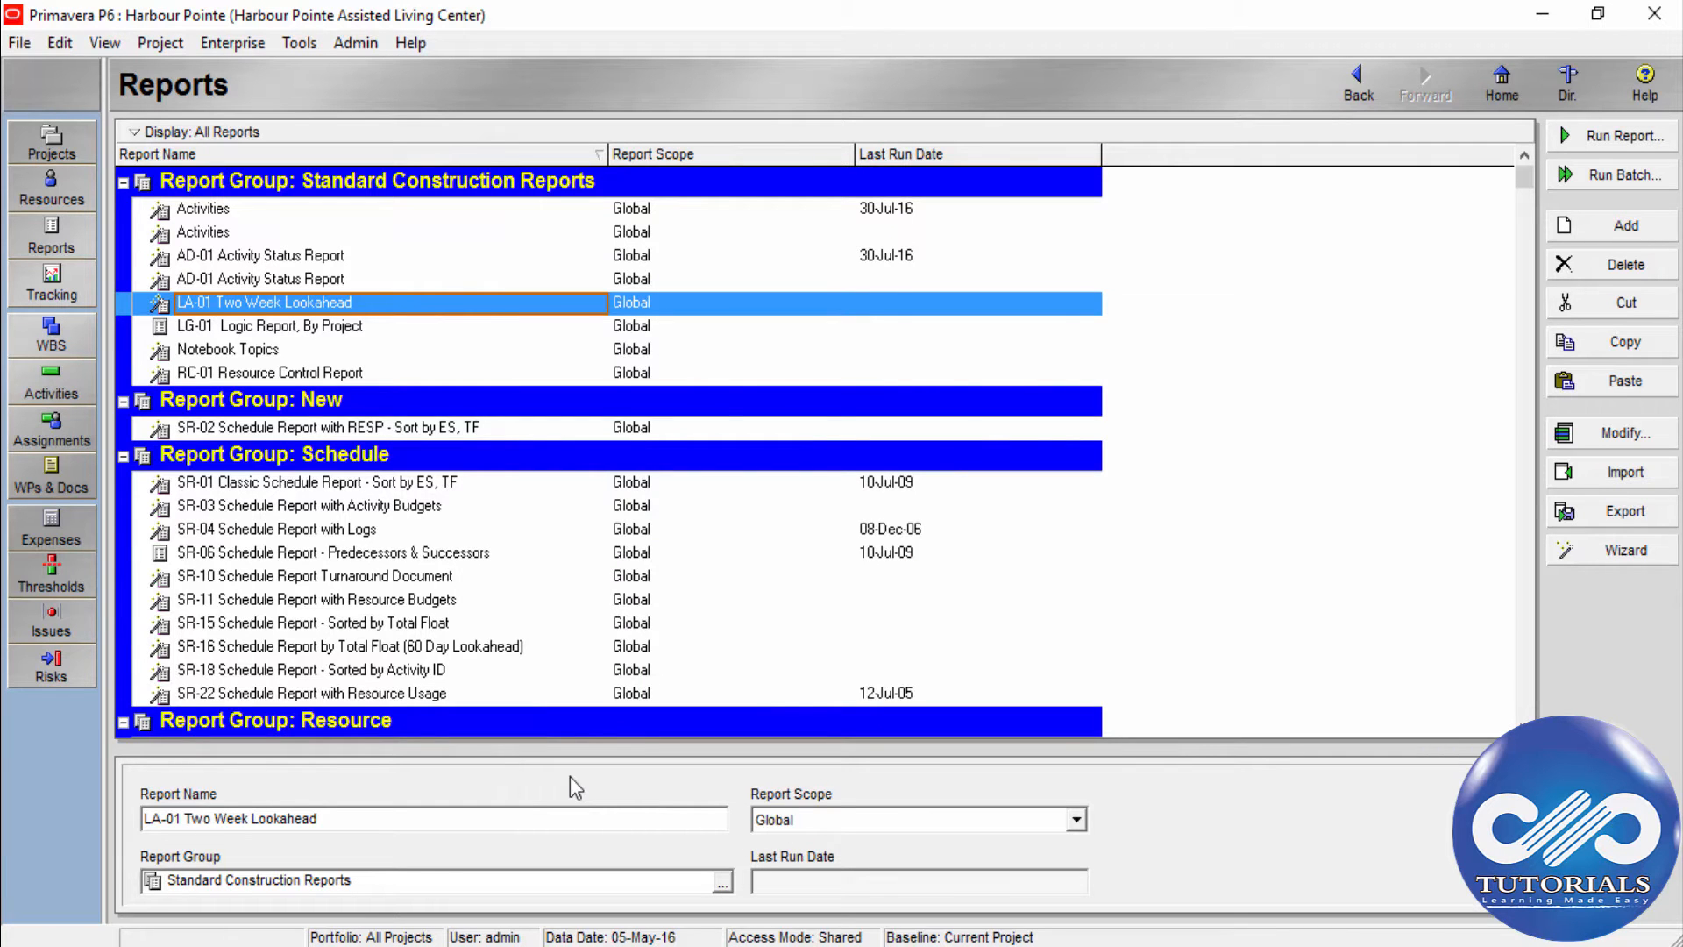